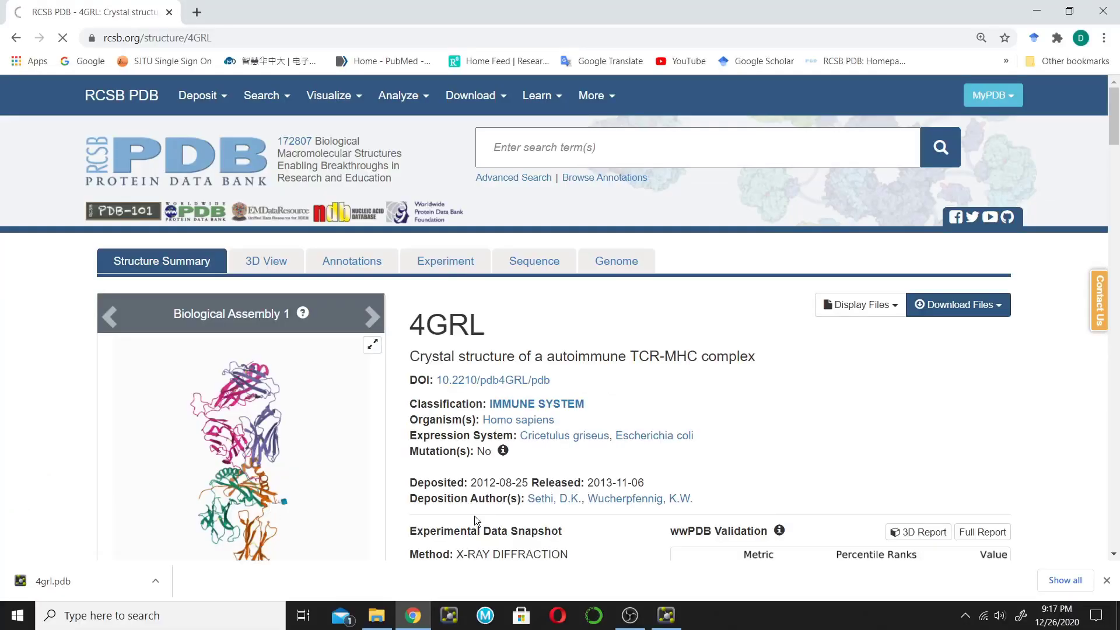
Launch the downloaded 4grl.pdb from Chrome's download bar so PyMOL opens
{"action": "left_click", "coordinate": [93, 568]}
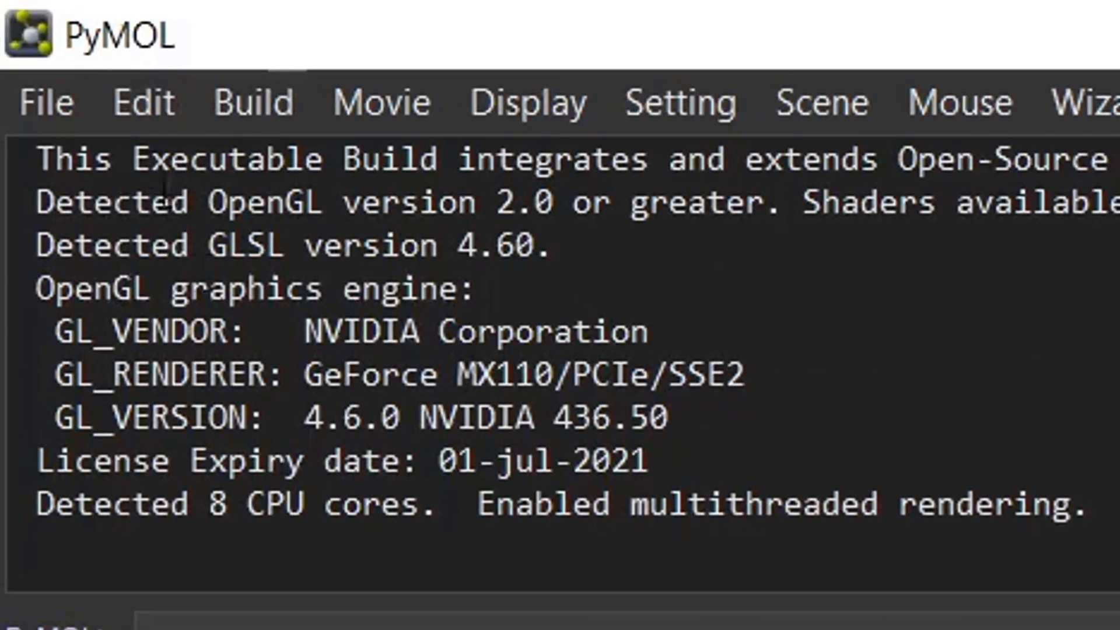
Open 4grl.pdb from the lecture-5 folder through File > Open
{"action": "left_click", "coordinate": [57, 121]}
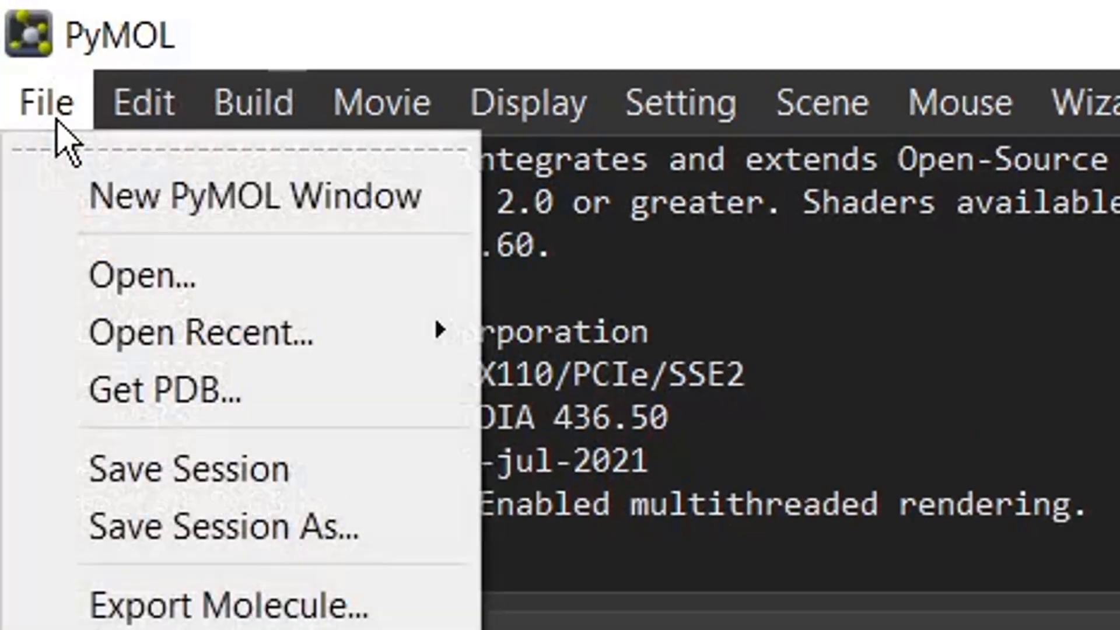
{"action": "left_click", "coordinate": [147, 289]}
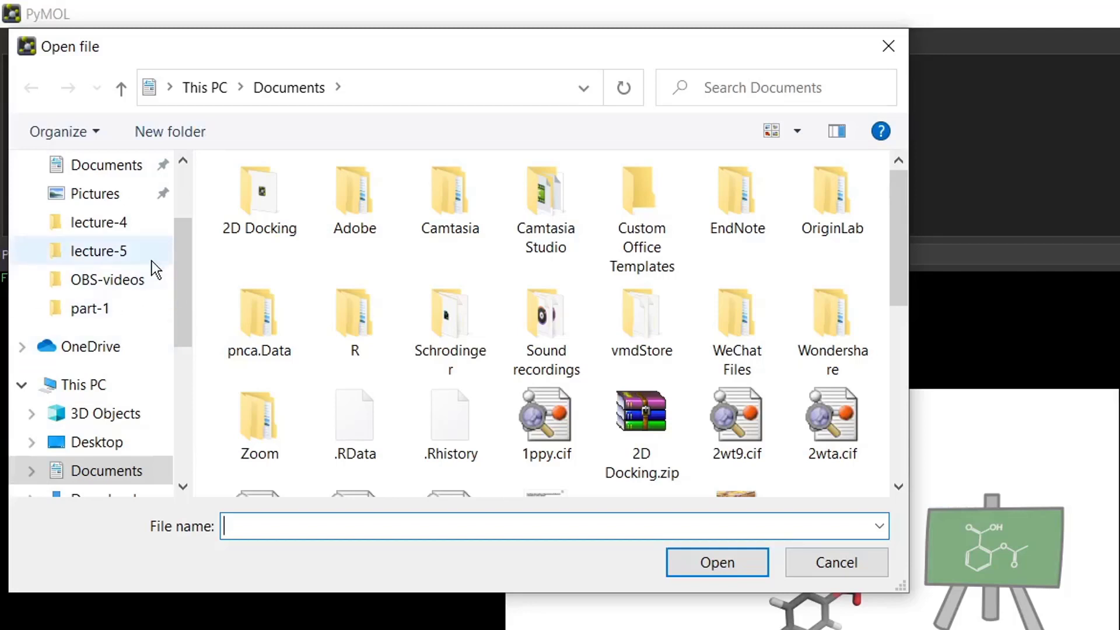
{"action": "left_click", "coordinate": [120, 255]}
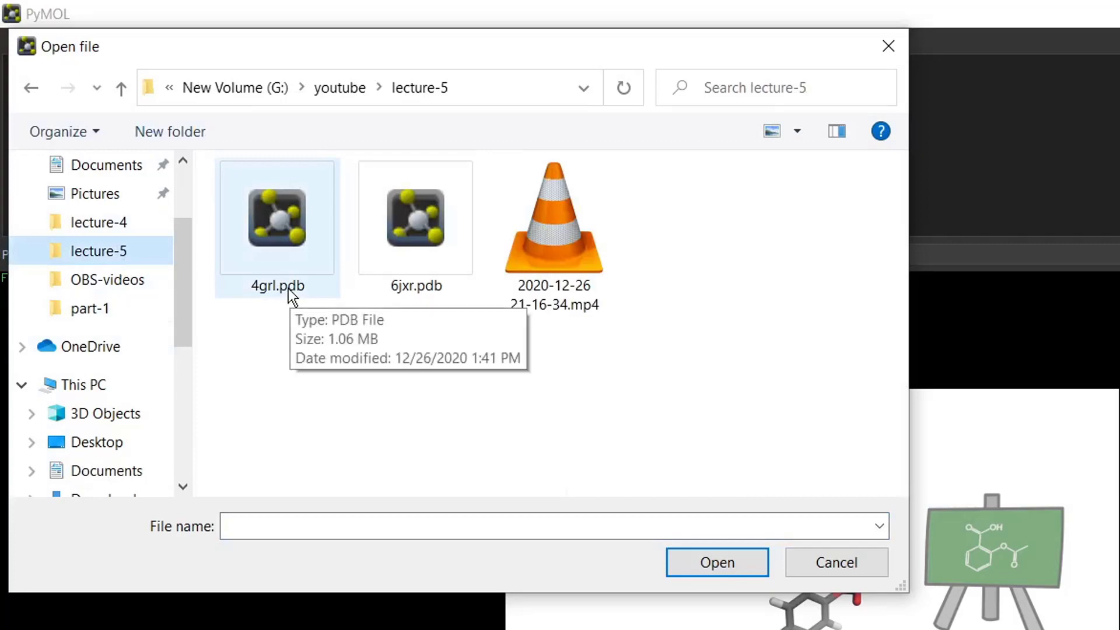
{"action": "left_click", "coordinate": [288, 288]}
{"action": "left_click", "coordinate": [694, 561]}
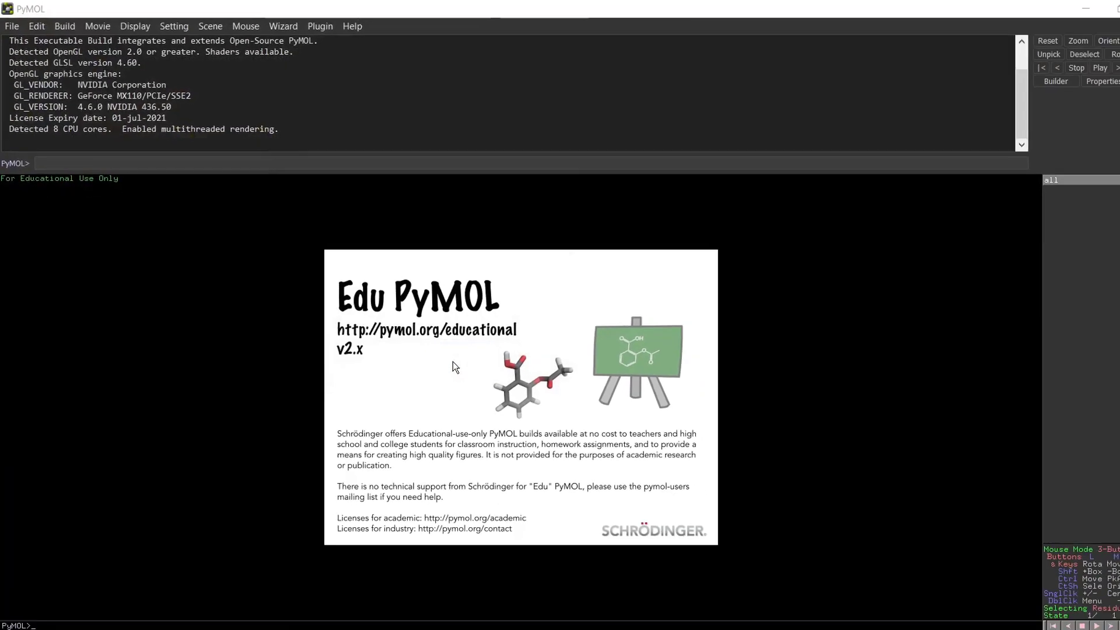
Rotate the 4grl model into a horizontal view and display its sequence
{"action": "left_click_drag", "start_coordinate": [511, 296], "coordinate": [535, 366]}
{"action": "left_click_drag", "start_coordinate": [572, 427], "coordinate": [448, 398]}
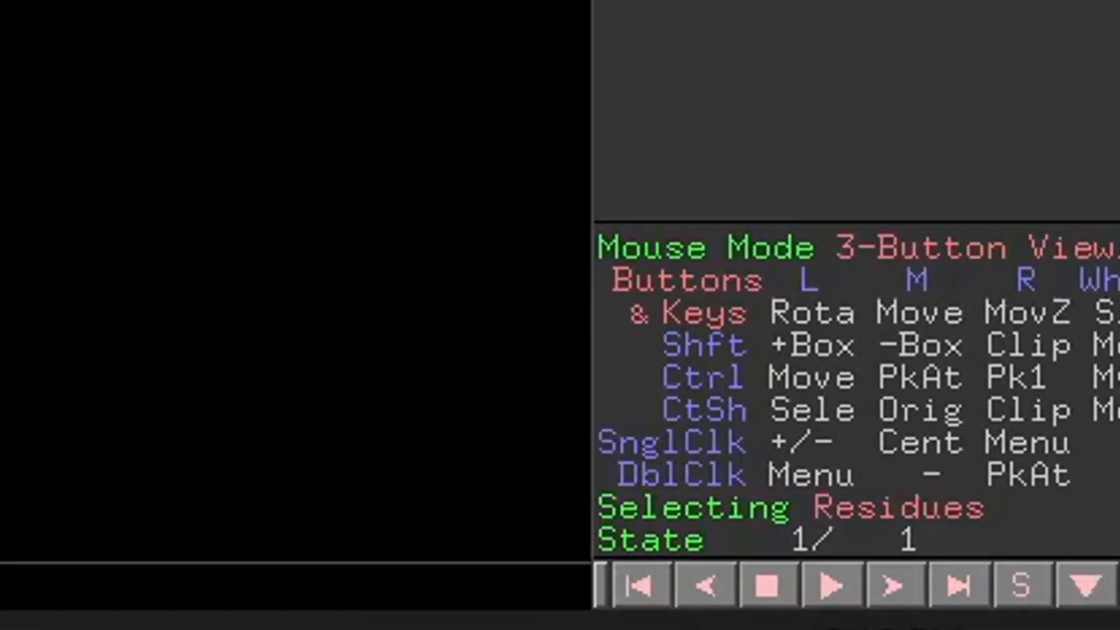
{"action": "left_click", "coordinate": [1035, 592]}
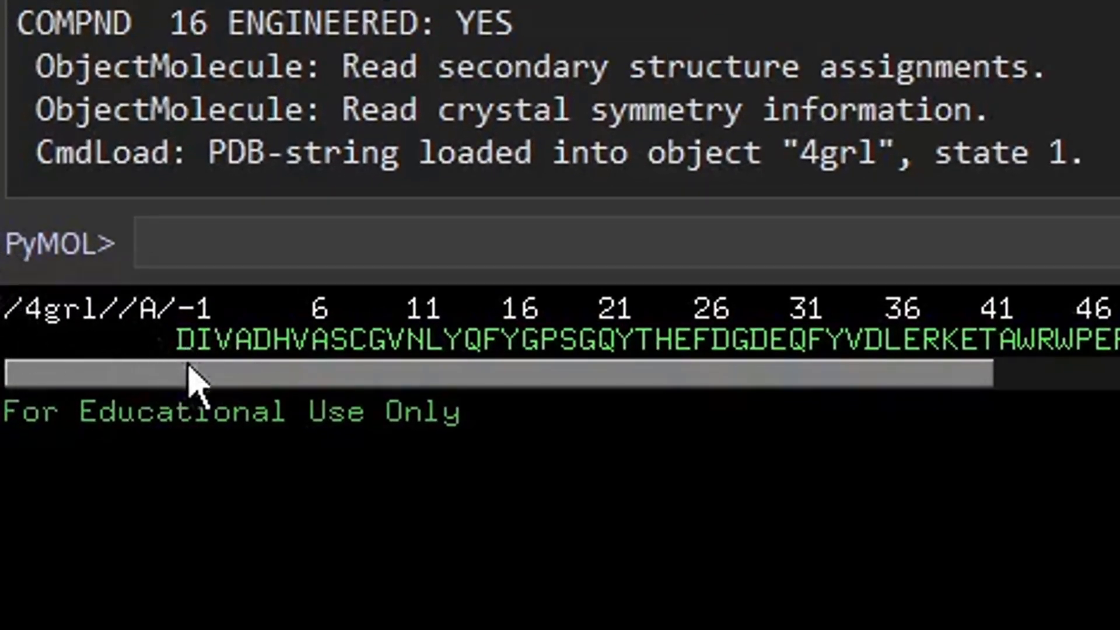
Scroll the sequence bar across chains A to D
{"action": "left_click_drag", "start_coordinate": [752, 372], "coordinate": [1119, 407]}
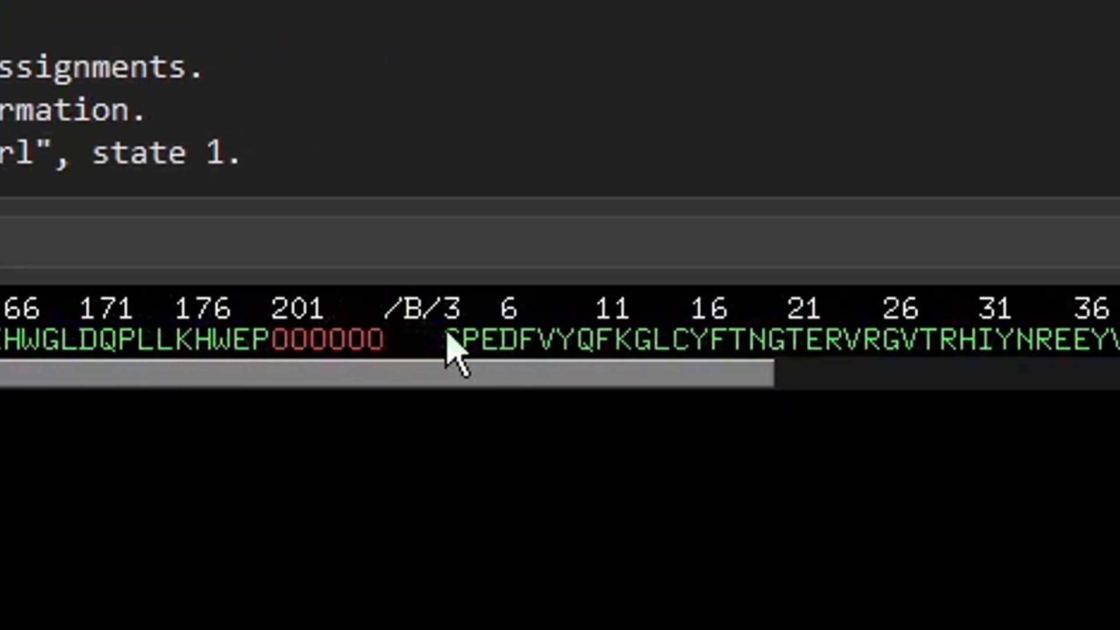
{"action": "left_click_drag", "start_coordinate": [450, 376], "coordinate": [1034, 377]}
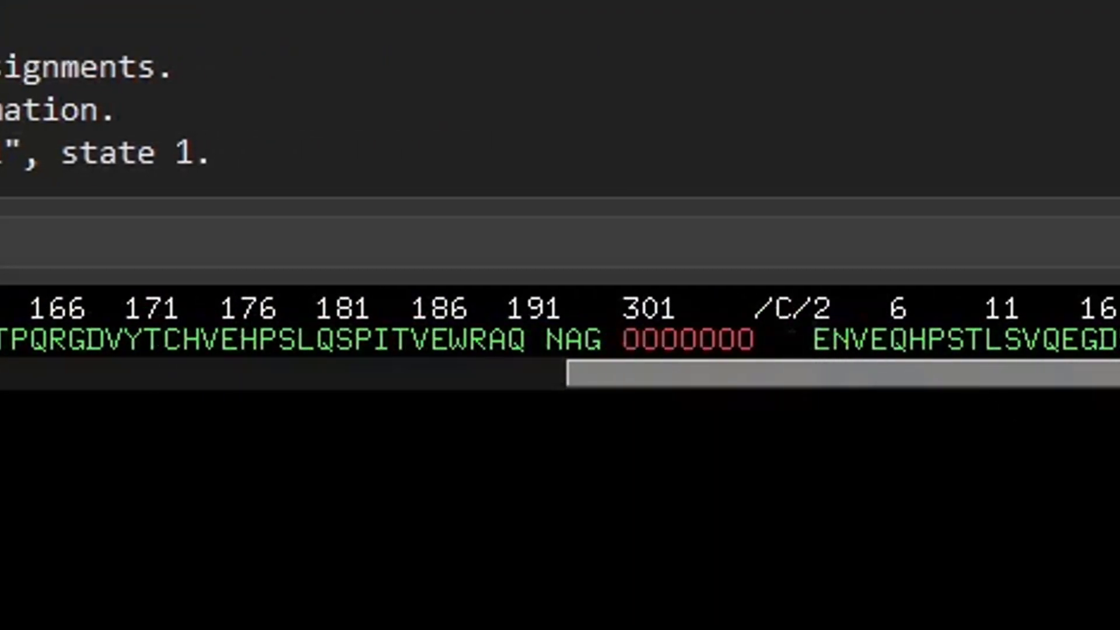
{"action": "left_click_drag", "start_coordinate": [1119, 373], "coordinate": [1119, 373]}
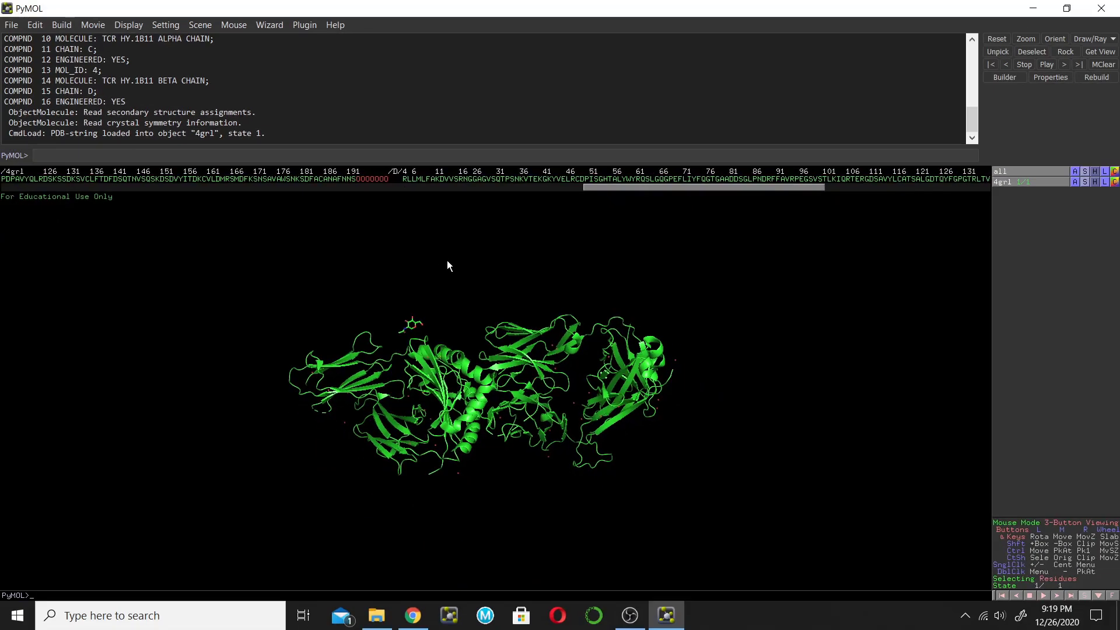
{"action": "left_click_drag", "start_coordinate": [684, 190], "coordinate": [619, 190]}
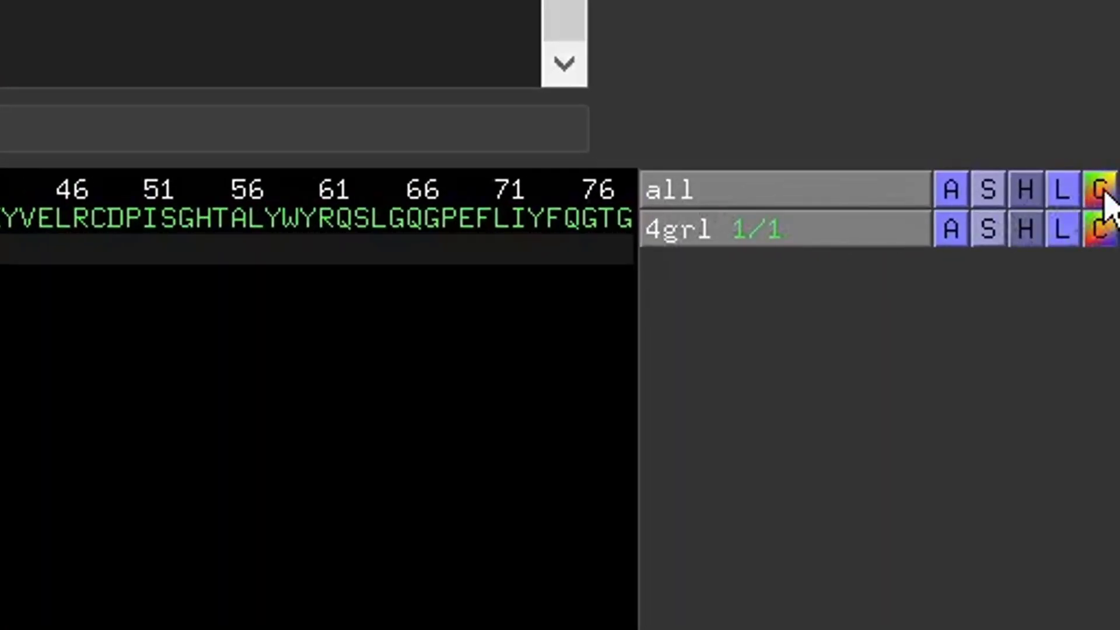
Colour all objects by chain (elem C), then rotate to view the chain colours
{"action": "left_click", "coordinate": [1107, 201]}
{"action": "mouse_move", "coordinate": [1055, 286]}
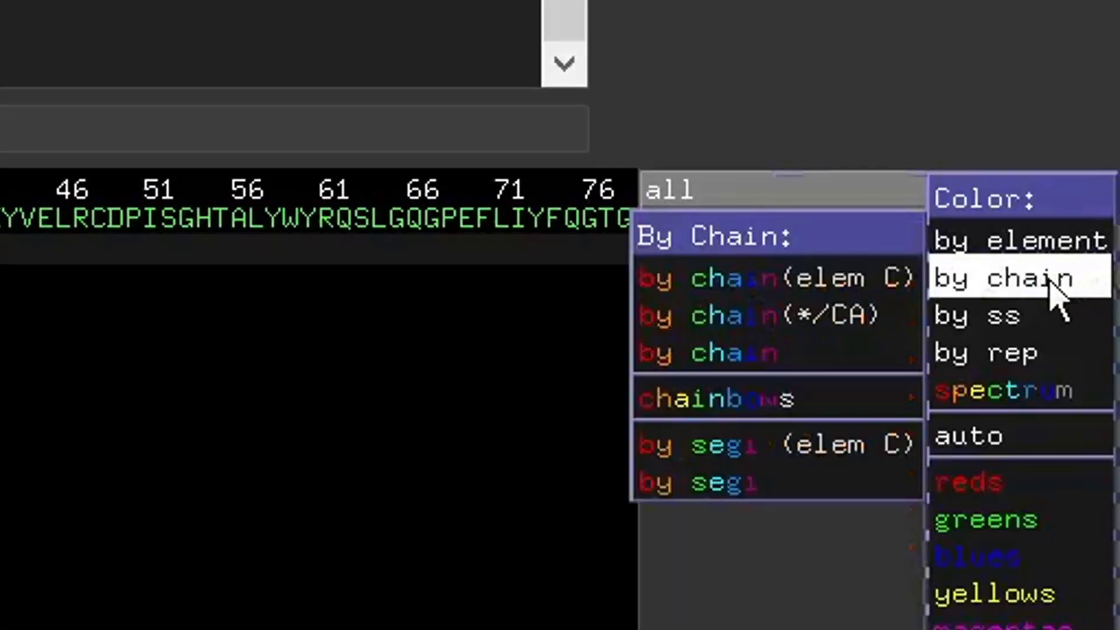
{"action": "left_click", "coordinate": [764, 281]}
{"action": "left_click_drag", "start_coordinate": [464, 460], "coordinate": [495, 495]}
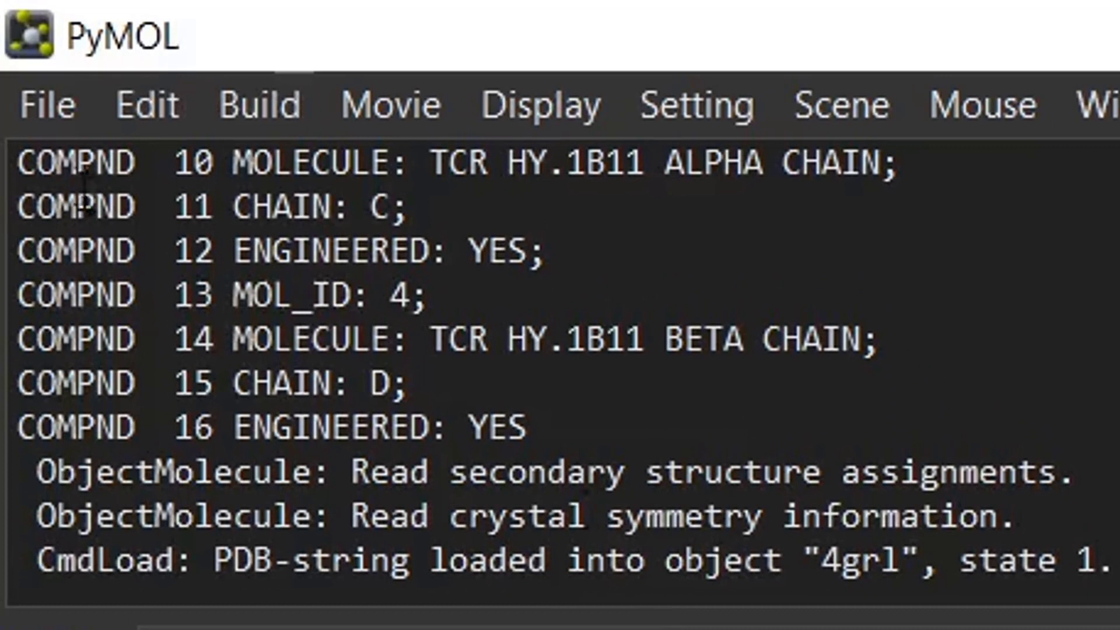
Highlight the load log's compound records and the structure's TITLE line
{"action": "left_click_drag", "start_coordinate": [17, 160], "coordinate": [1096, 560]}
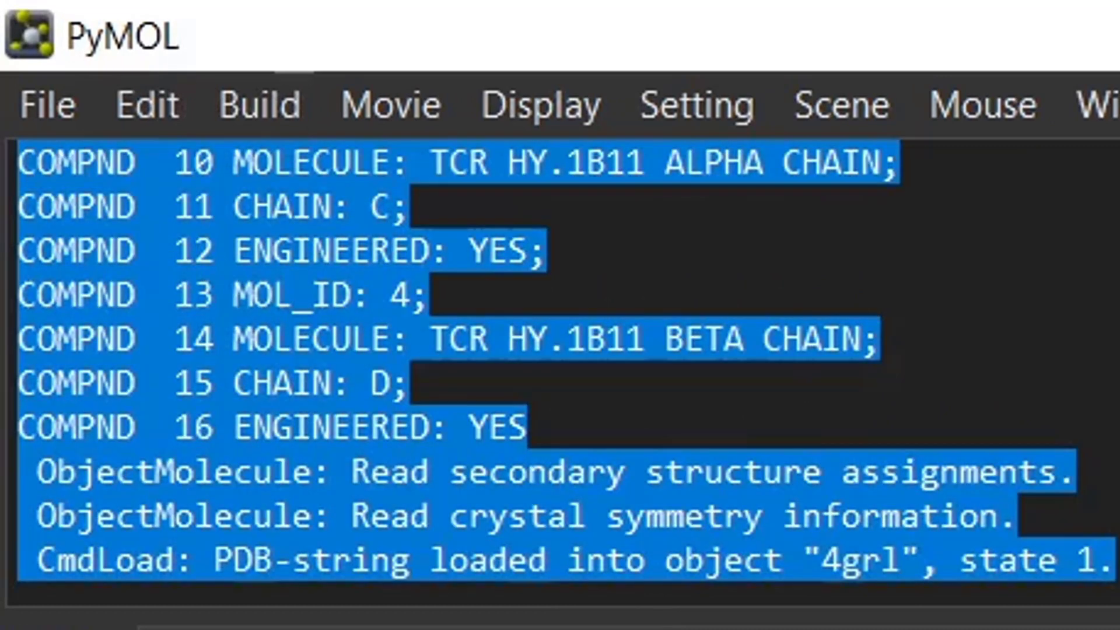
{"action": "scroll", "coordinate": [905, 457], "scroll_direction": "up", "scroll_amount": 8}
{"action": "scroll", "coordinate": [697, 449], "scroll_direction": "down", "scroll_amount": 2}
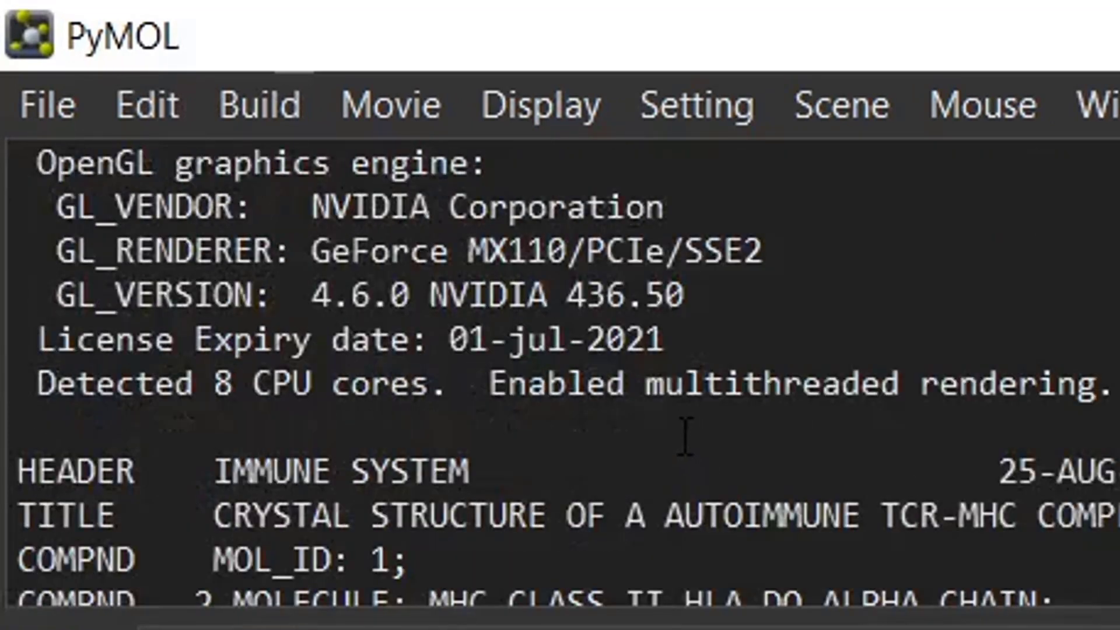
{"action": "scroll", "coordinate": [686, 437], "scroll_direction": "down", "scroll_amount": 1}
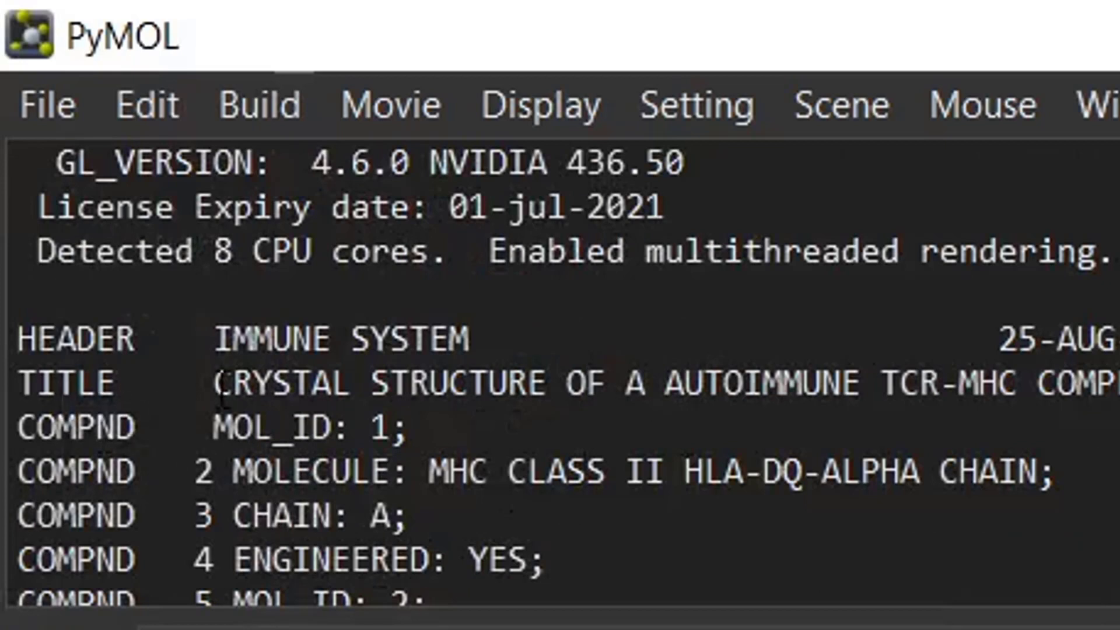
{"action": "left_click_drag", "start_coordinate": [221, 385], "coordinate": [1117, 385]}
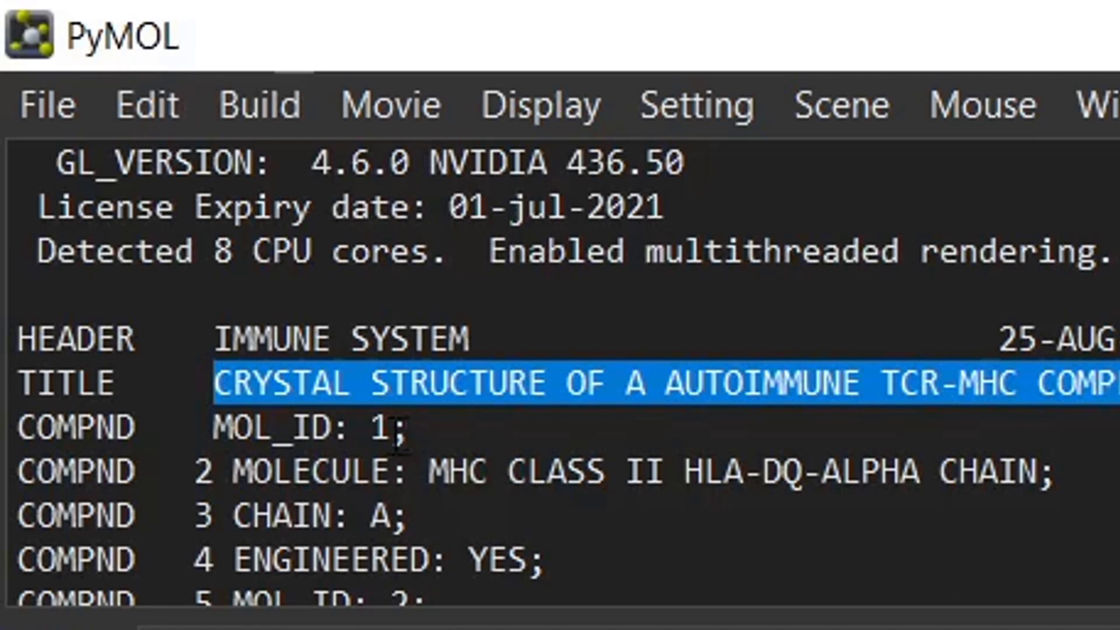
{"action": "scroll", "coordinate": [408, 443], "scroll_direction": "down", "scroll_amount": 1}
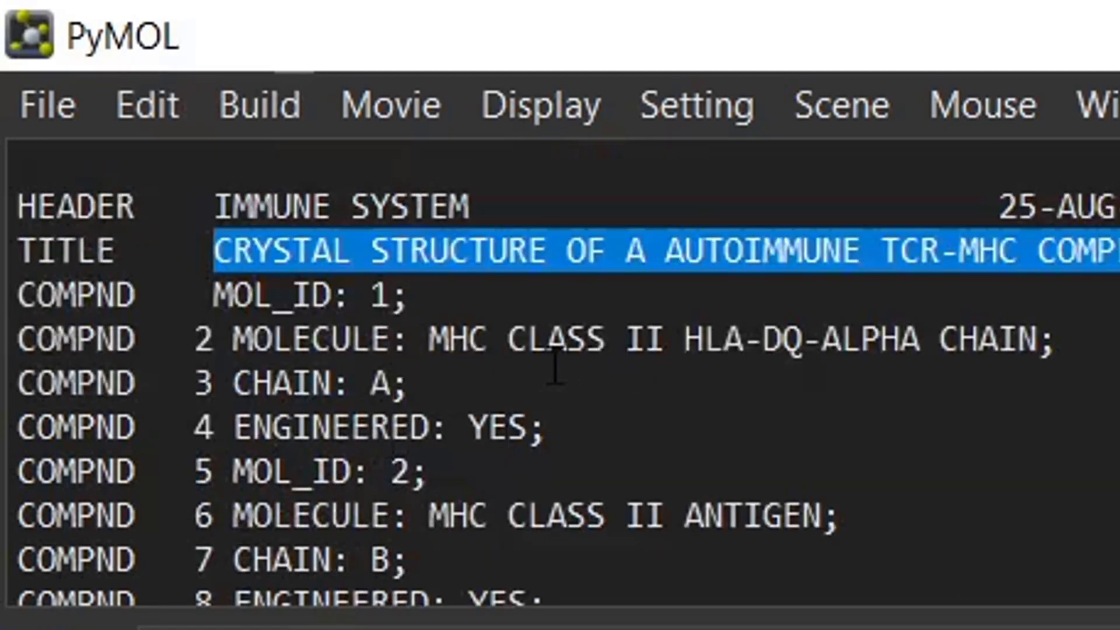
Highlight the COMPND records for chains A, B, C and D in turn
{"action": "left_click_drag", "start_coordinate": [442, 345], "coordinate": [1075, 350]}
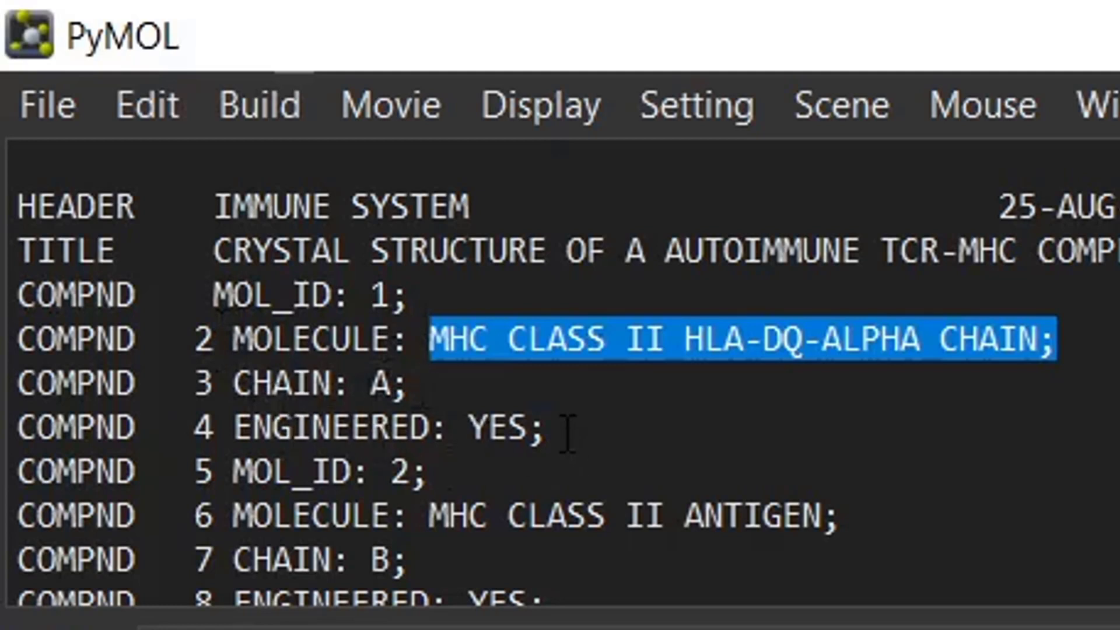
{"action": "left_click_drag", "start_coordinate": [569, 430], "coordinate": [6, 295]}
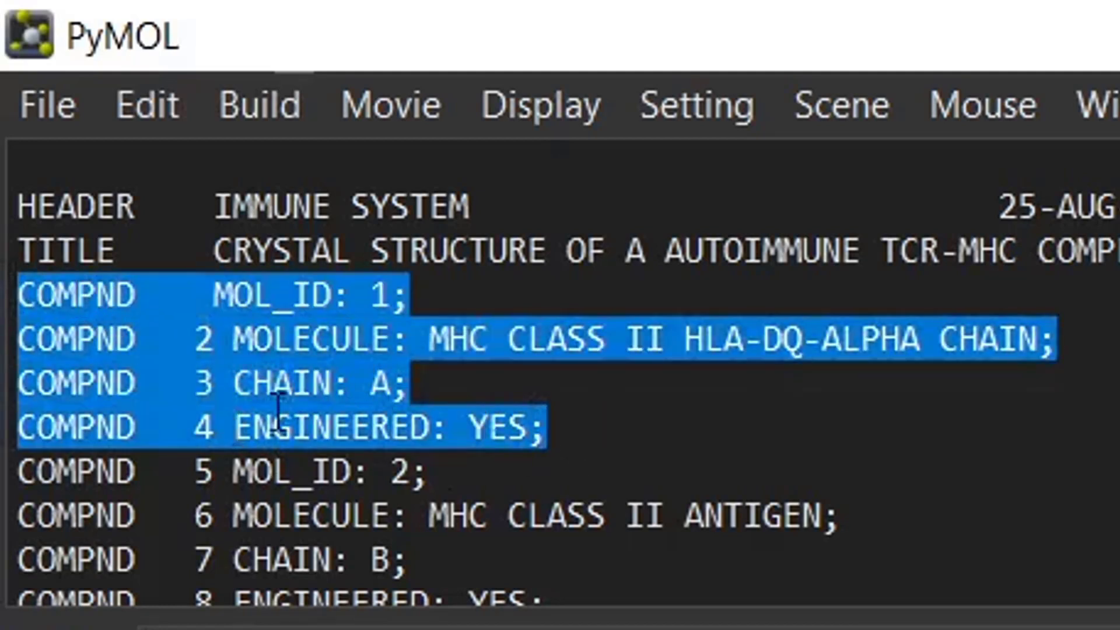
{"action": "scroll", "coordinate": [271, 397], "scroll_direction": "down", "scroll_amount": 1}
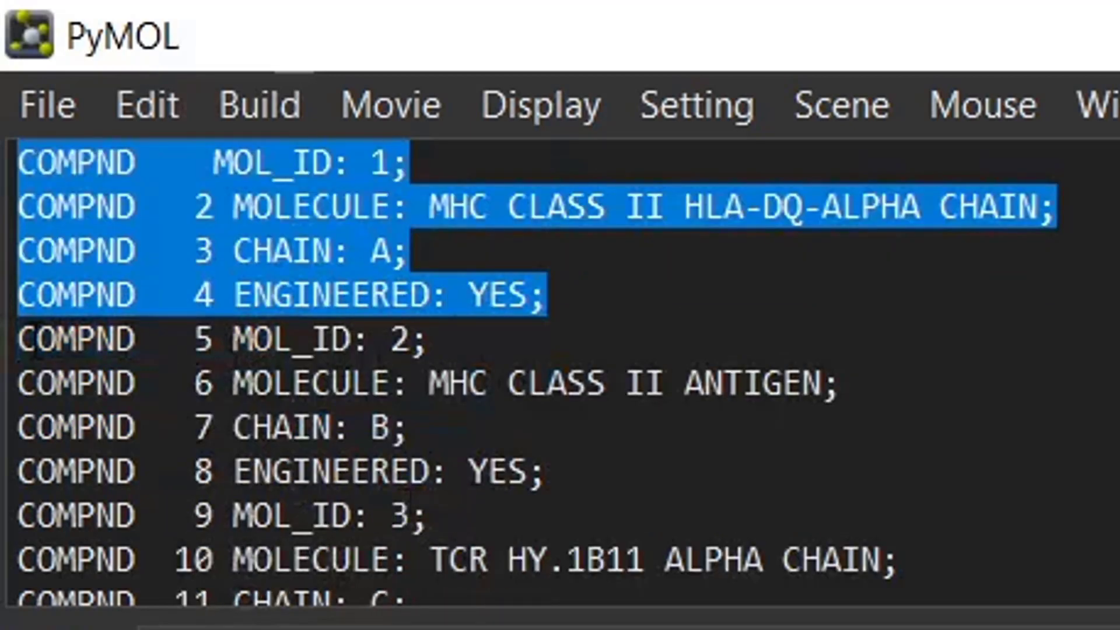
{"action": "left_click_drag", "start_coordinate": [36, 339], "coordinate": [613, 468]}
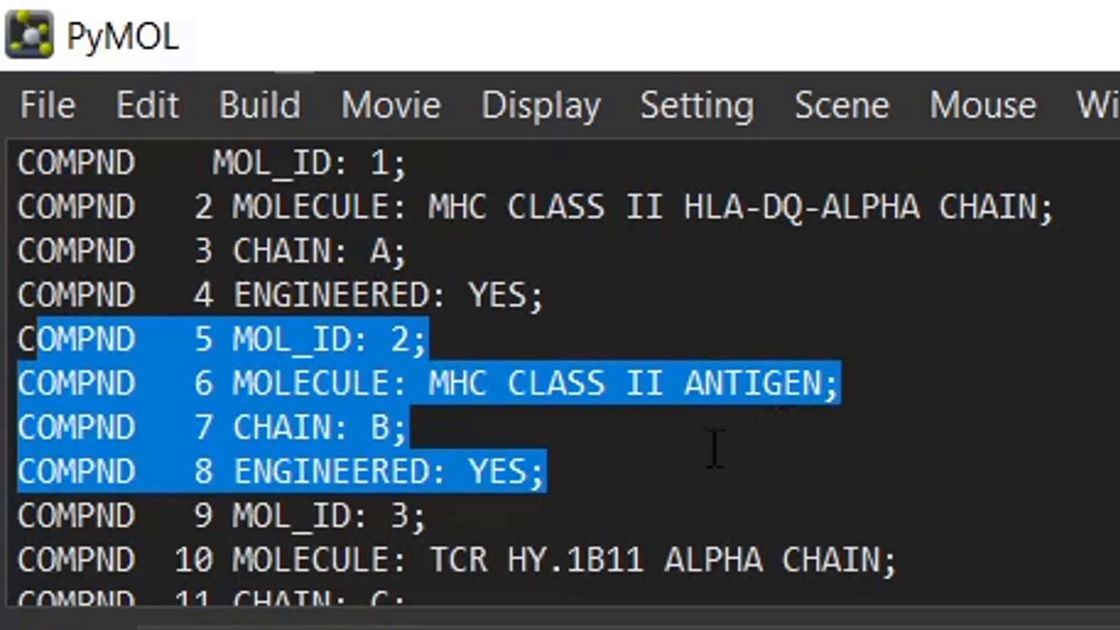
{"action": "scroll", "coordinate": [712, 449], "scroll_direction": "down", "scroll_amount": 1}
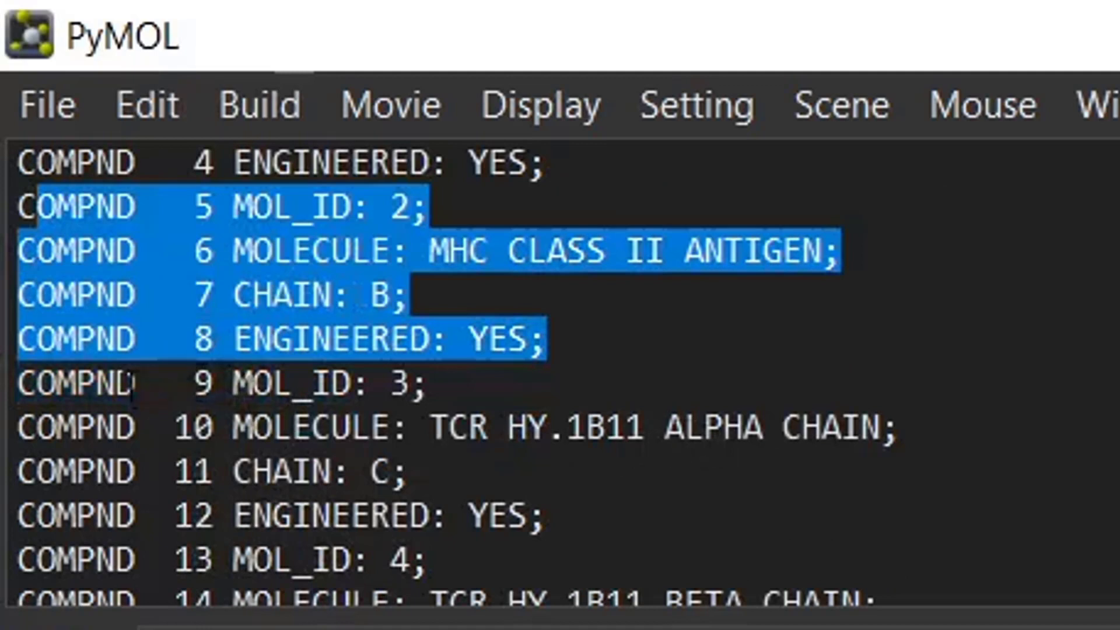
{"action": "left_click_drag", "start_coordinate": [23, 385], "coordinate": [691, 528]}
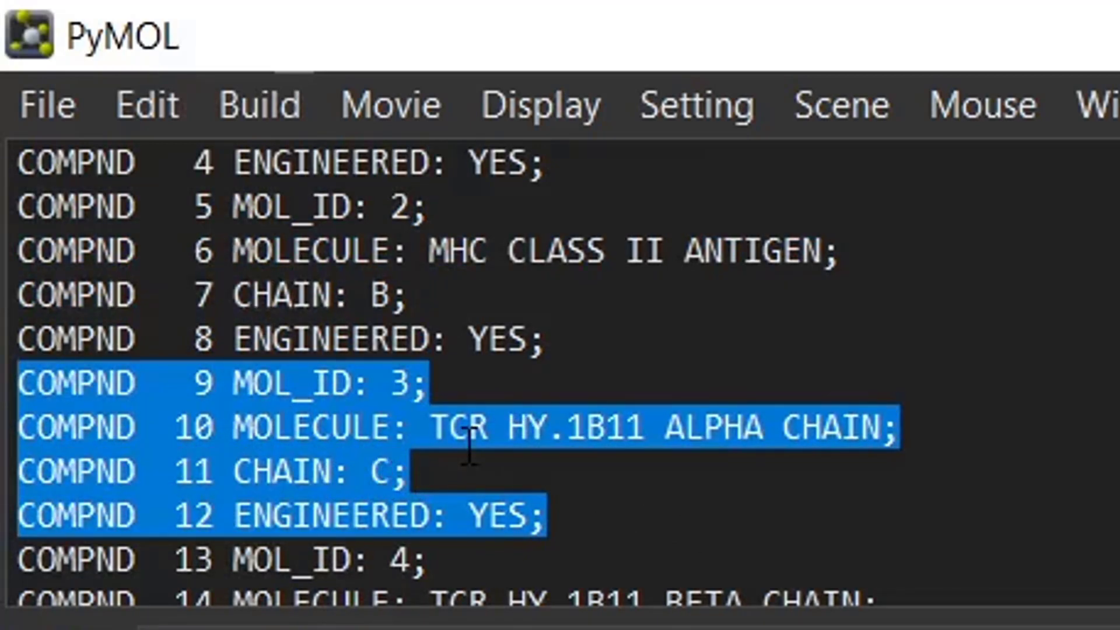
{"action": "scroll", "coordinate": [474, 446], "scroll_direction": "down", "scroll_amount": 1}
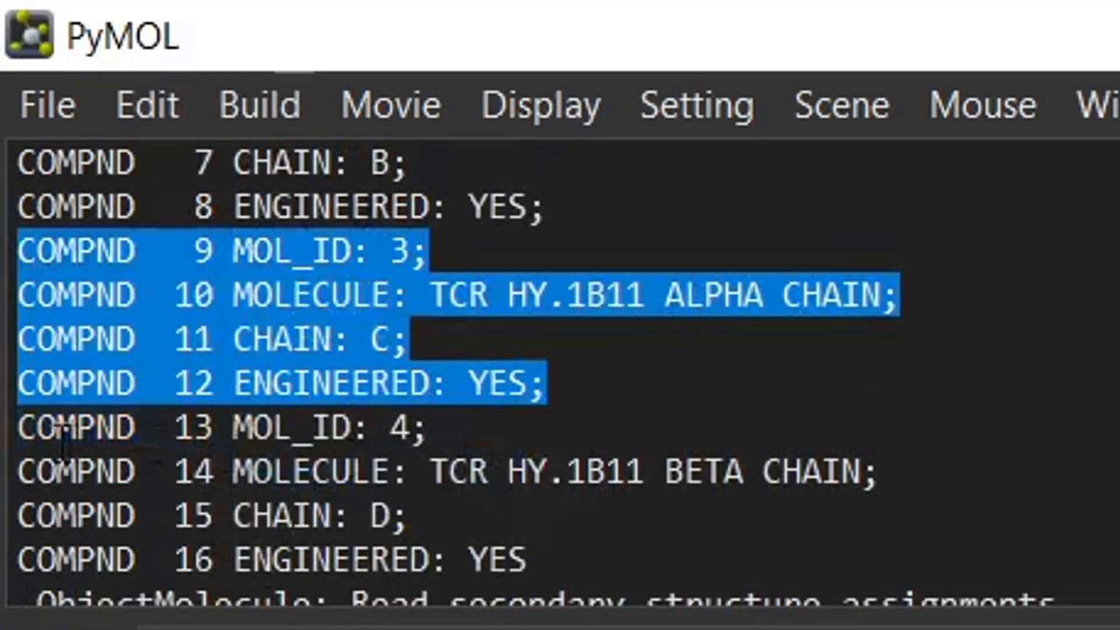
{"action": "left_click_drag", "start_coordinate": [26, 435], "coordinate": [602, 548]}
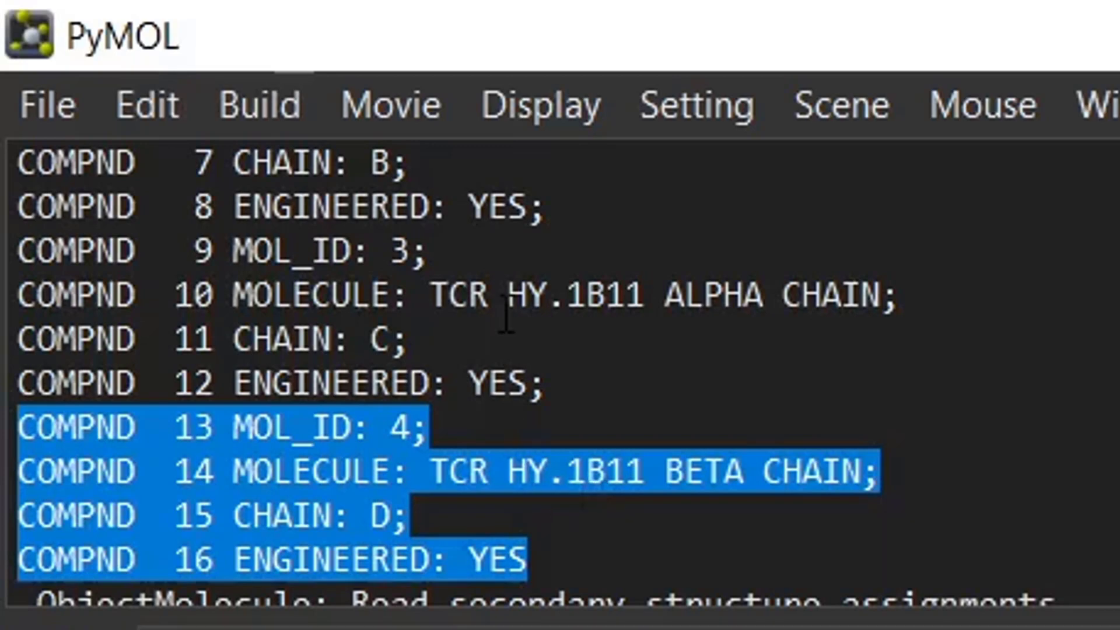
Re-highlight the chain A and B compound records, then bring up the 4GRL page in Chrome
{"action": "scroll", "coordinate": [536, 444], "scroll_direction": "up", "scroll_amount": 3}
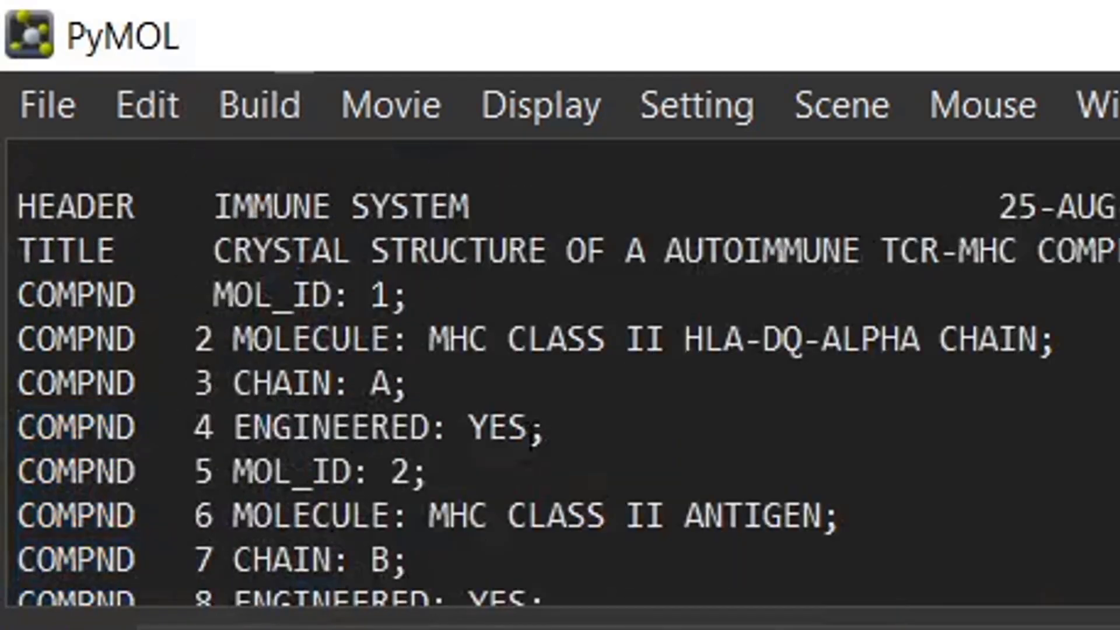
{"action": "left_click_drag", "start_coordinate": [516, 385], "coordinate": [547, 493]}
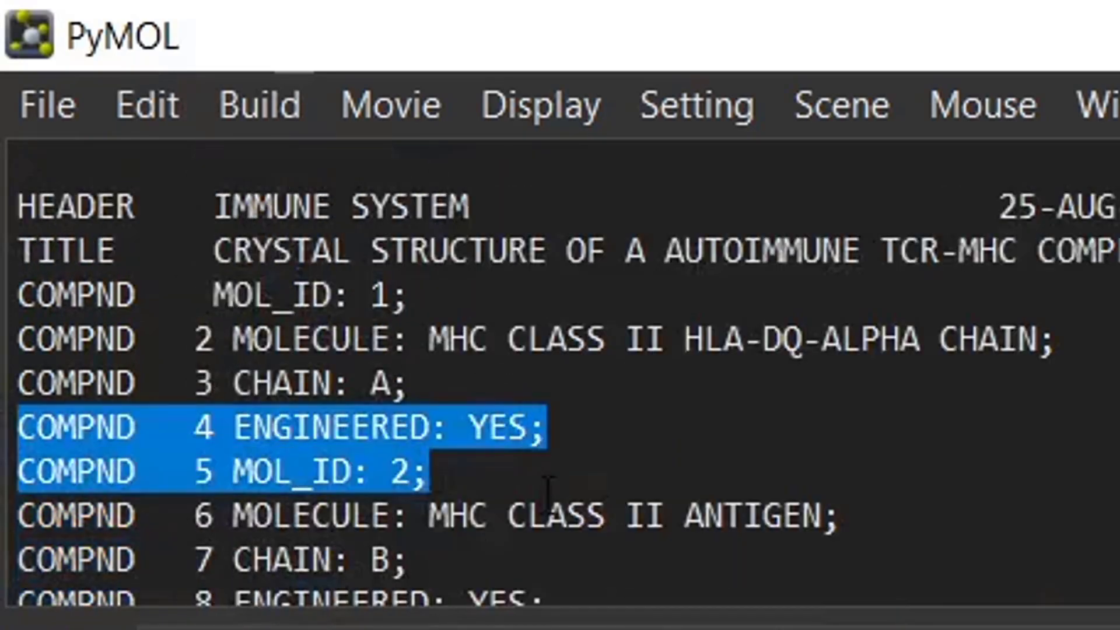
{"action": "left_click", "coordinate": [828, 455]}
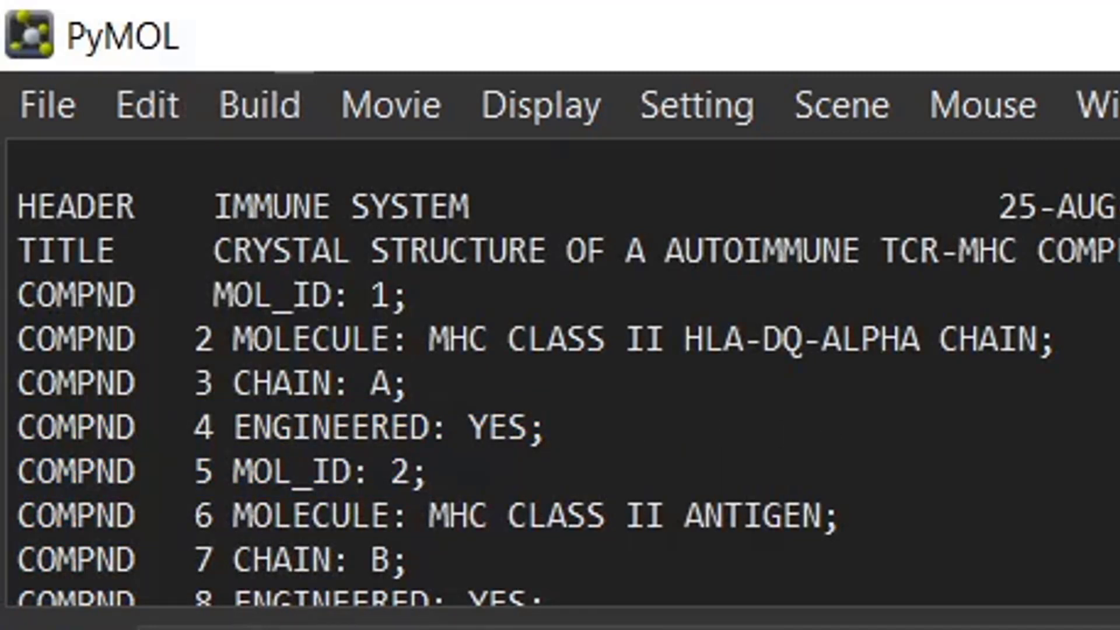
{"action": "left_click_drag", "start_coordinate": [556, 516], "coordinate": [113, 295]}
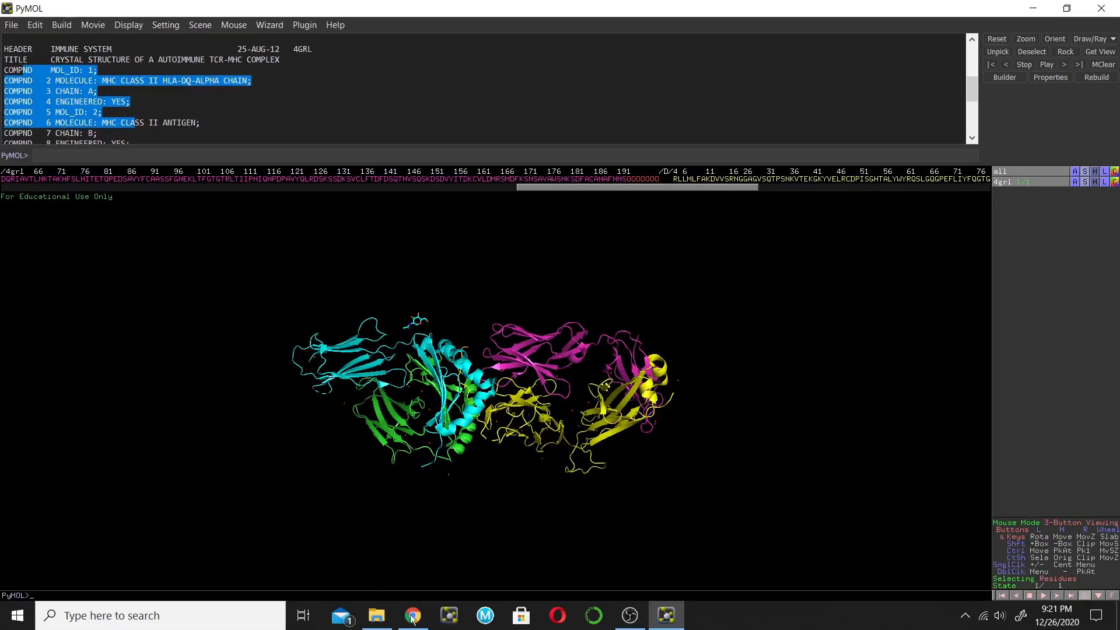
{"action": "left_click", "coordinate": [413, 616]}
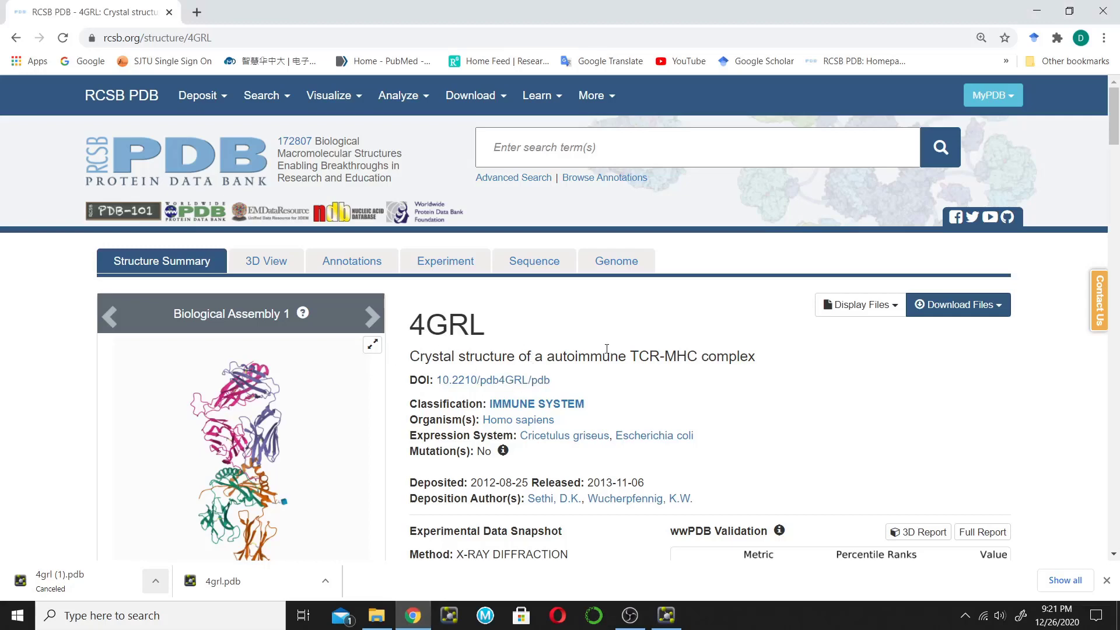
Scroll down the 4GRL page through the Macromolecules and Small Molecules sections
{"action": "scroll", "coordinate": [606, 346], "scroll_direction": "down", "scroll_amount": 15}
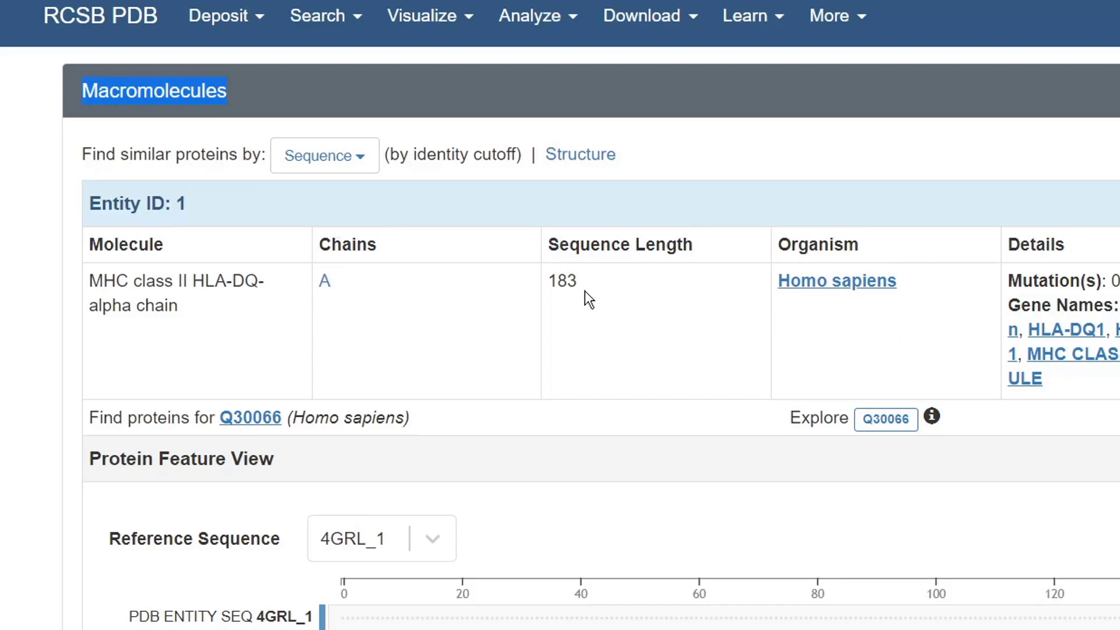
{"action": "scroll", "coordinate": [369, 285], "scroll_direction": "down", "scroll_amount": 5}
{"action": "scroll", "coordinate": [280, 280], "scroll_direction": "down", "scroll_amount": 4}
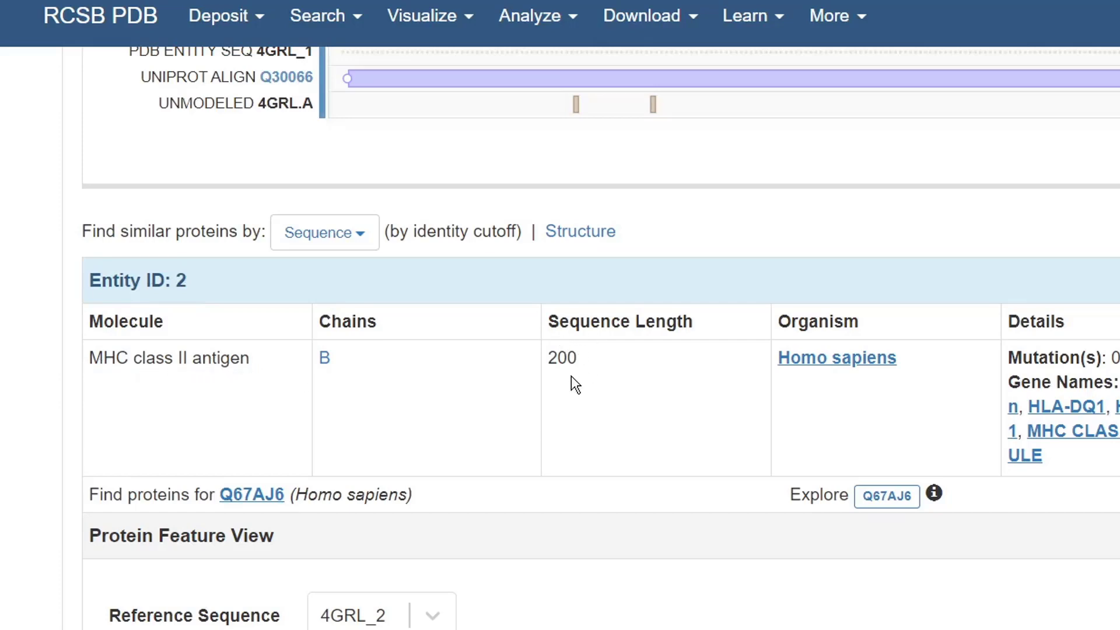
{"action": "scroll", "coordinate": [569, 376], "scroll_direction": "down", "scroll_amount": 7}
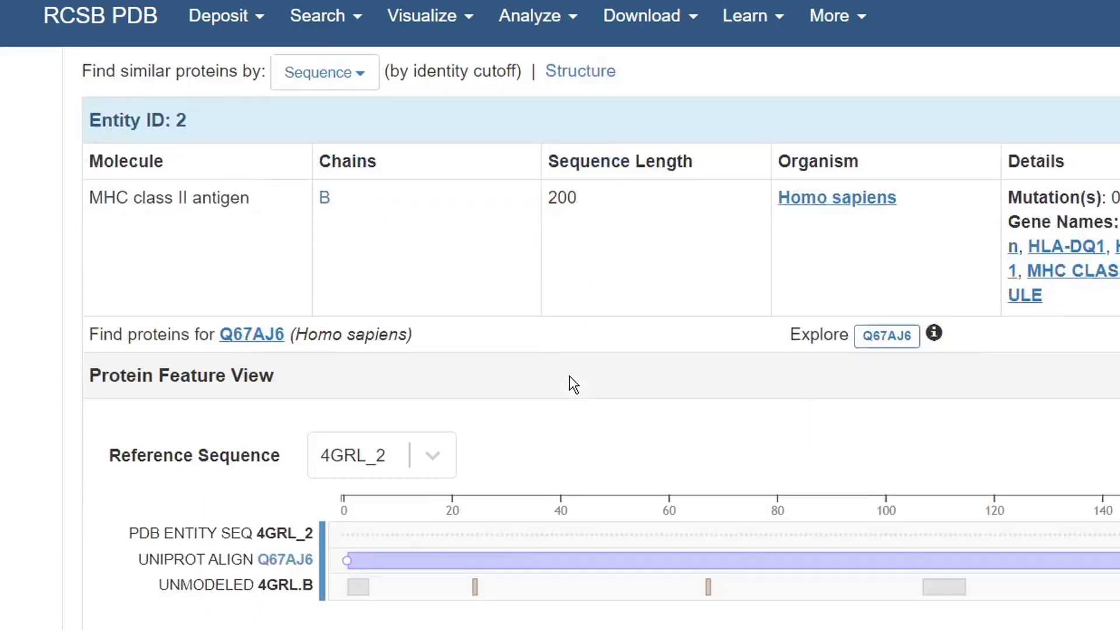
{"action": "scroll", "coordinate": [252, 479], "scroll_direction": "down", "scroll_amount": 4}
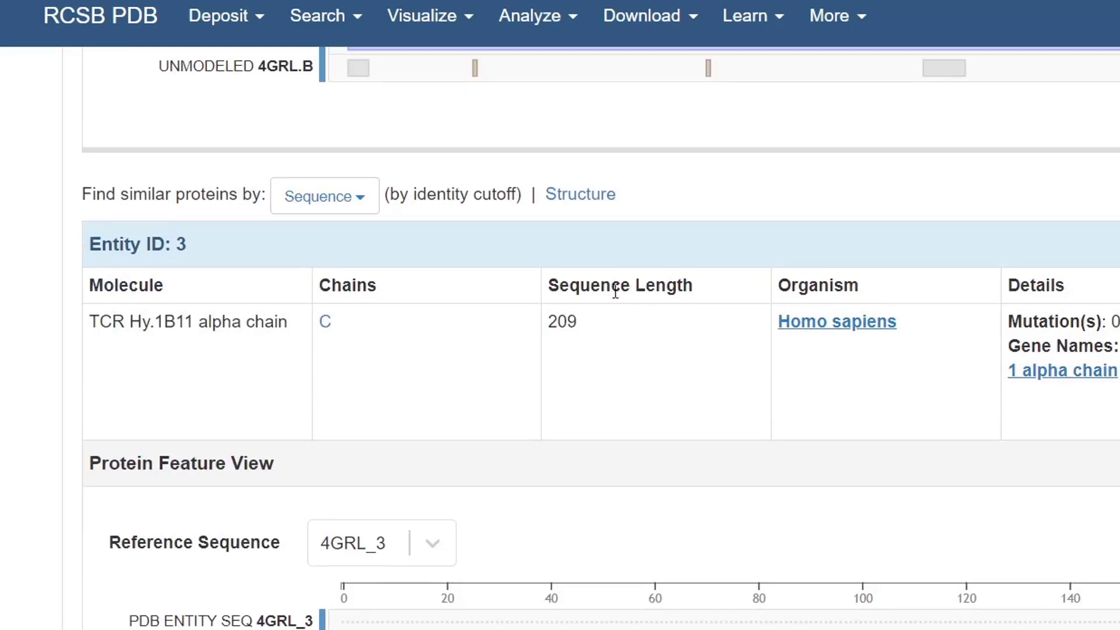
{"action": "scroll", "coordinate": [455, 341], "scroll_direction": "down", "scroll_amount": 10}
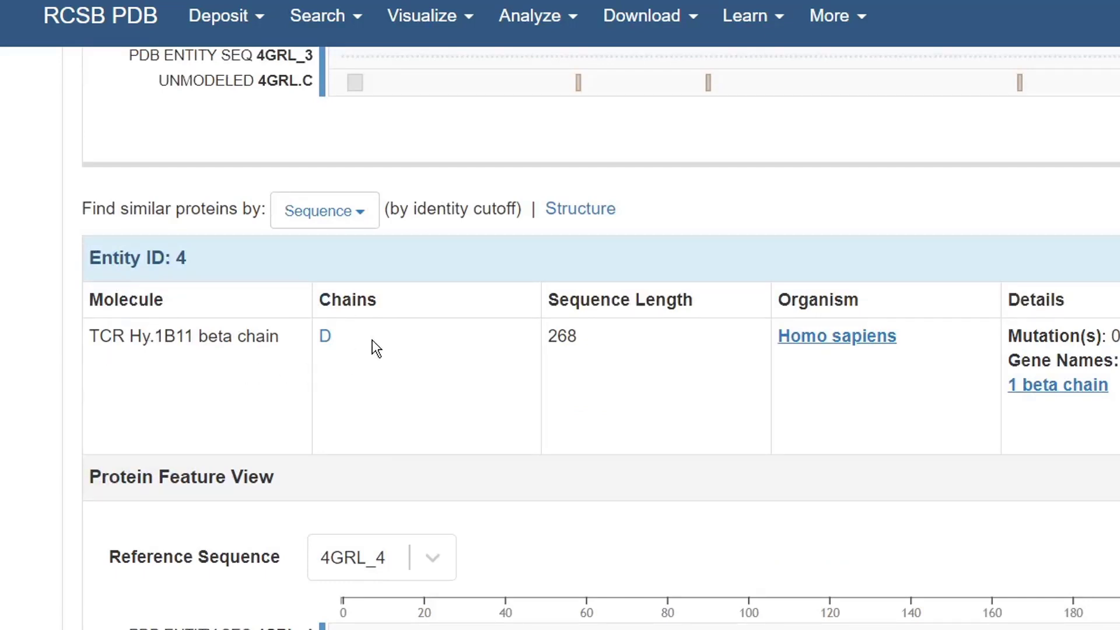
{"action": "scroll", "coordinate": [250, 343], "scroll_direction": "down", "scroll_amount": 10}
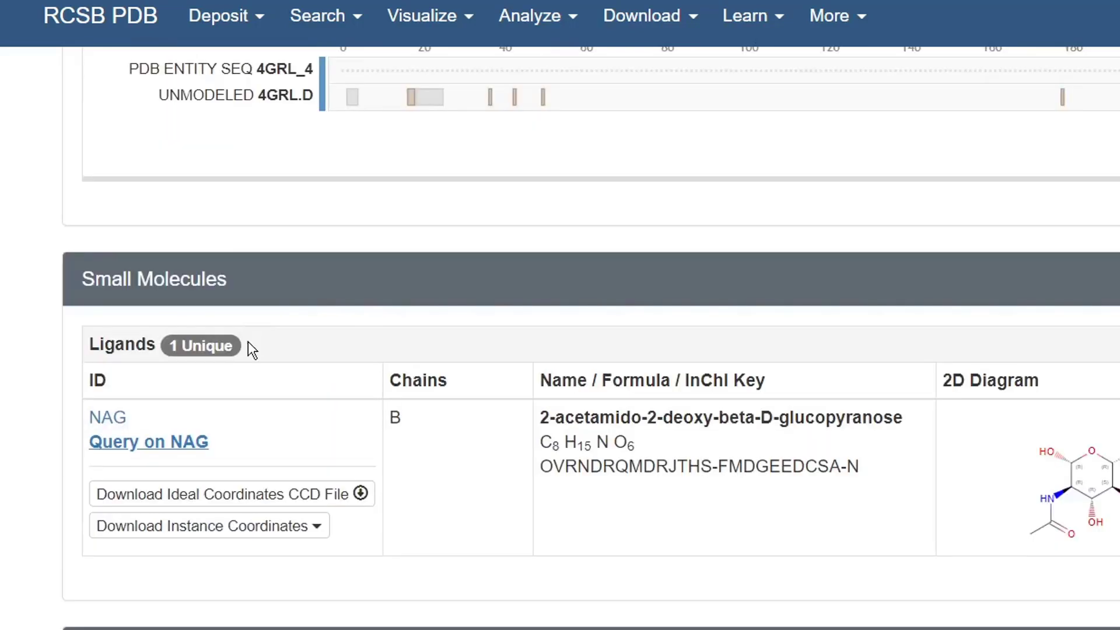
{"action": "scroll", "coordinate": [249, 347], "scroll_direction": "down", "scroll_amount": 4}
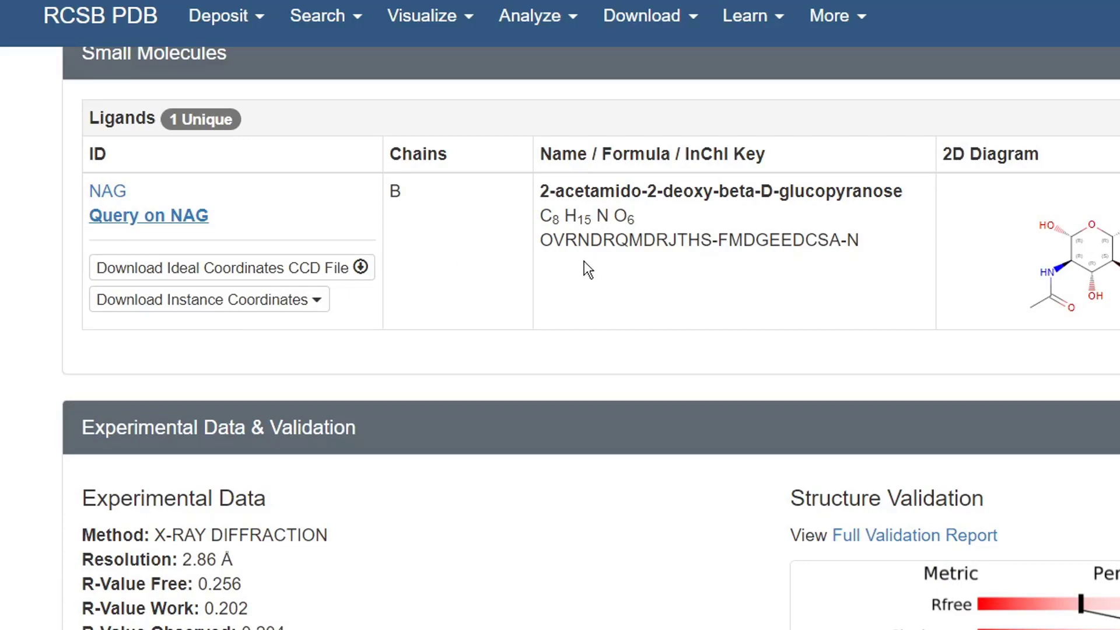
Scroll back to the top of the page and return to PyMOL
{"action": "scroll", "coordinate": [409, 261], "scroll_direction": "up", "scroll_amount": 8}
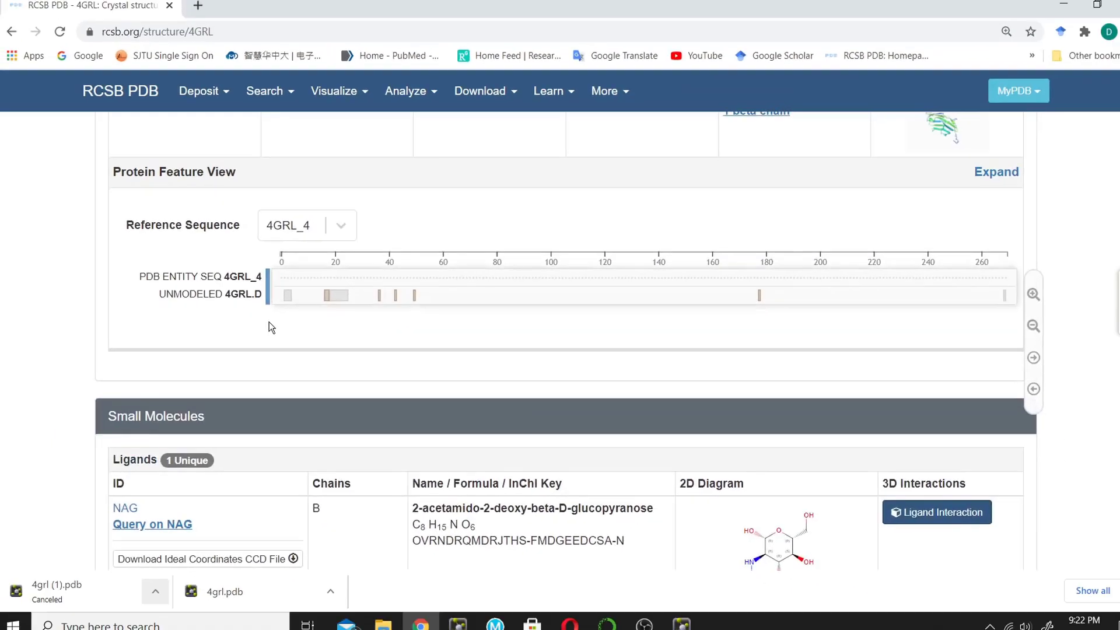
{"action": "scroll", "coordinate": [313, 353], "scroll_direction": "up", "scroll_amount": 3}
{"action": "scroll", "coordinate": [253, 310], "scroll_direction": "up", "scroll_amount": 2}
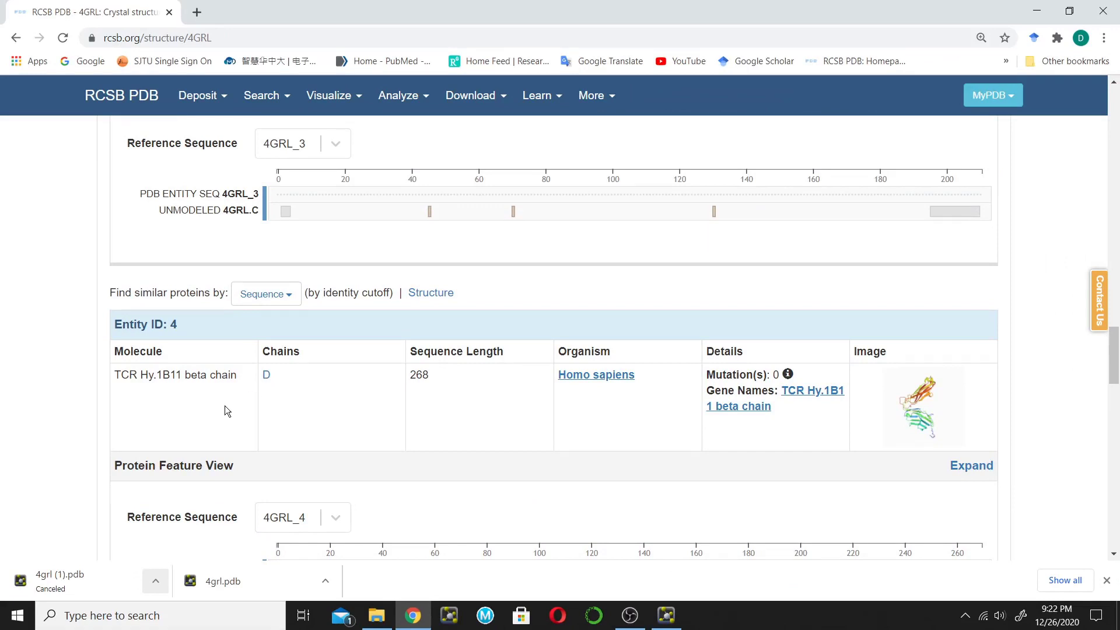
{"action": "scroll", "coordinate": [225, 411], "scroll_direction": "up", "scroll_amount": 3}
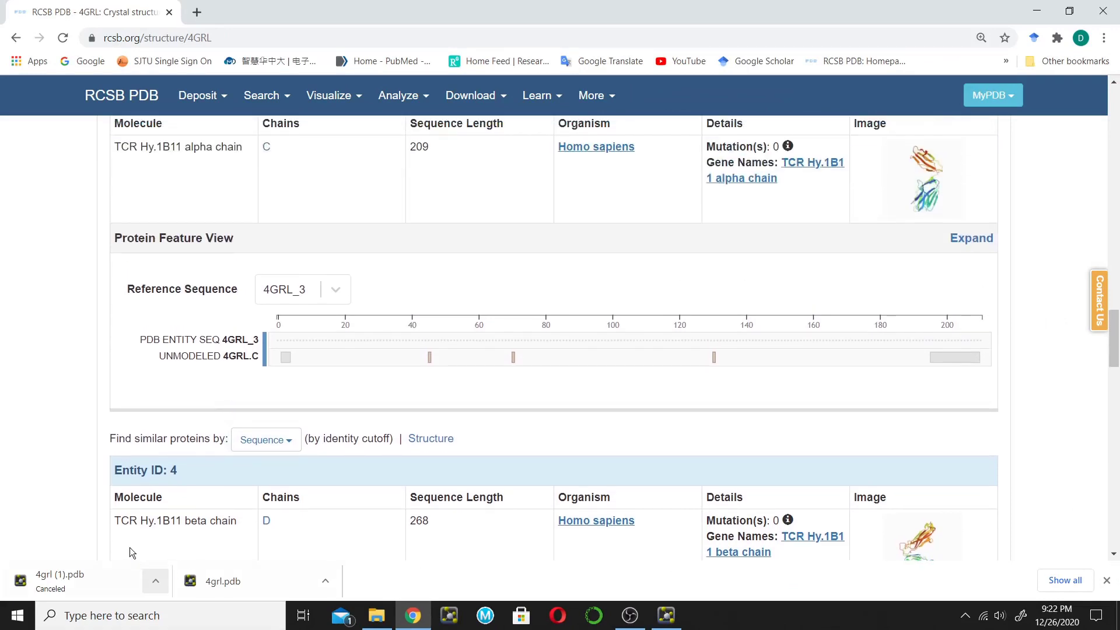
{"action": "scroll", "coordinate": [131, 528], "scroll_direction": "up", "scroll_amount": 10}
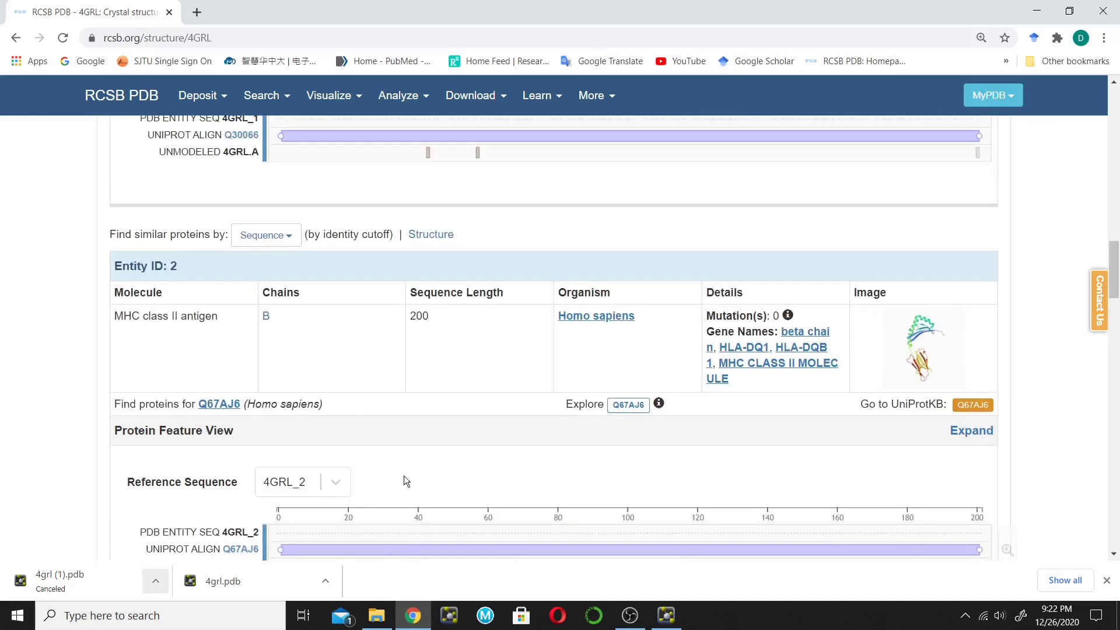
{"action": "left_click", "coordinate": [666, 616]}
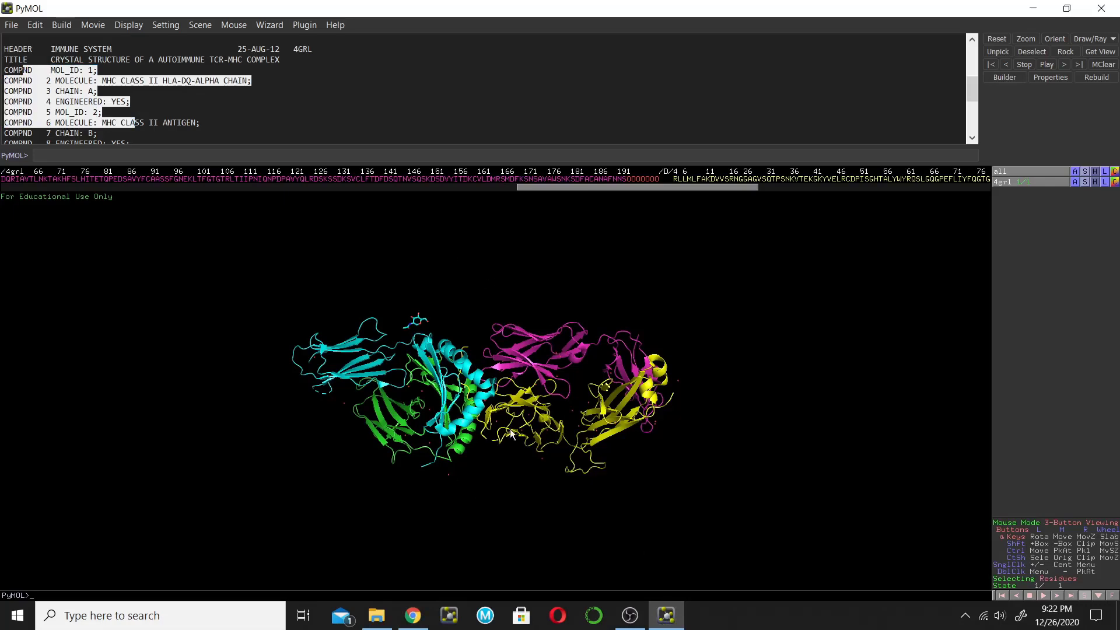
Select chain A residues starting from the first residue D along its sequence
{"action": "left_click_drag", "start_coordinate": [484, 470], "coordinate": [511, 397]}
{"action": "left_click_drag", "start_coordinate": [513, 473], "coordinate": [488, 422]}
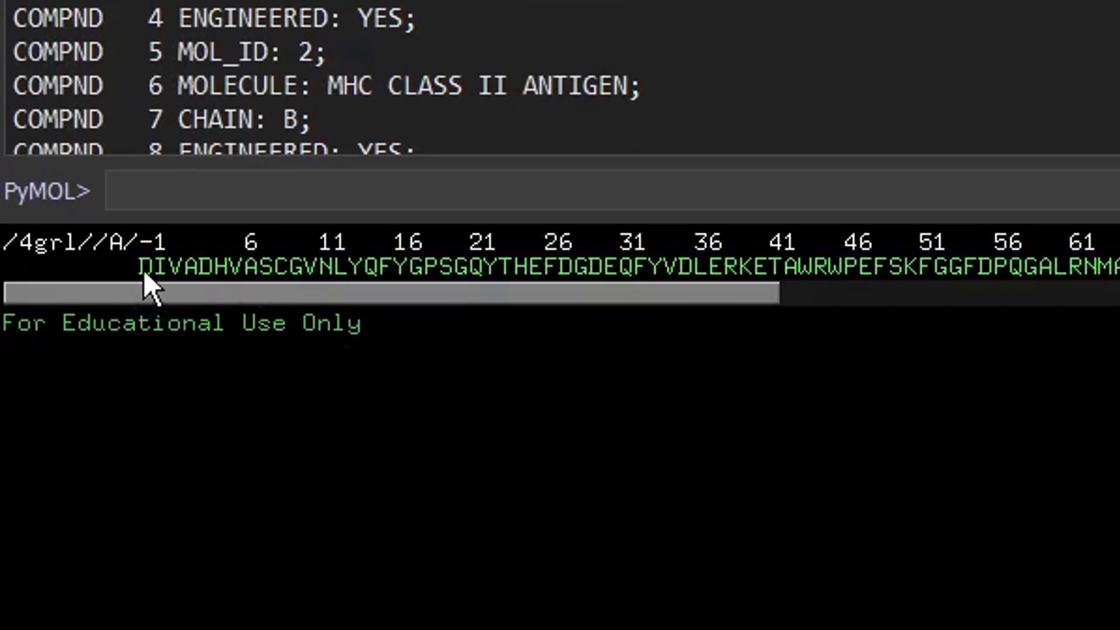
{"action": "left_click", "coordinate": [144, 268]}
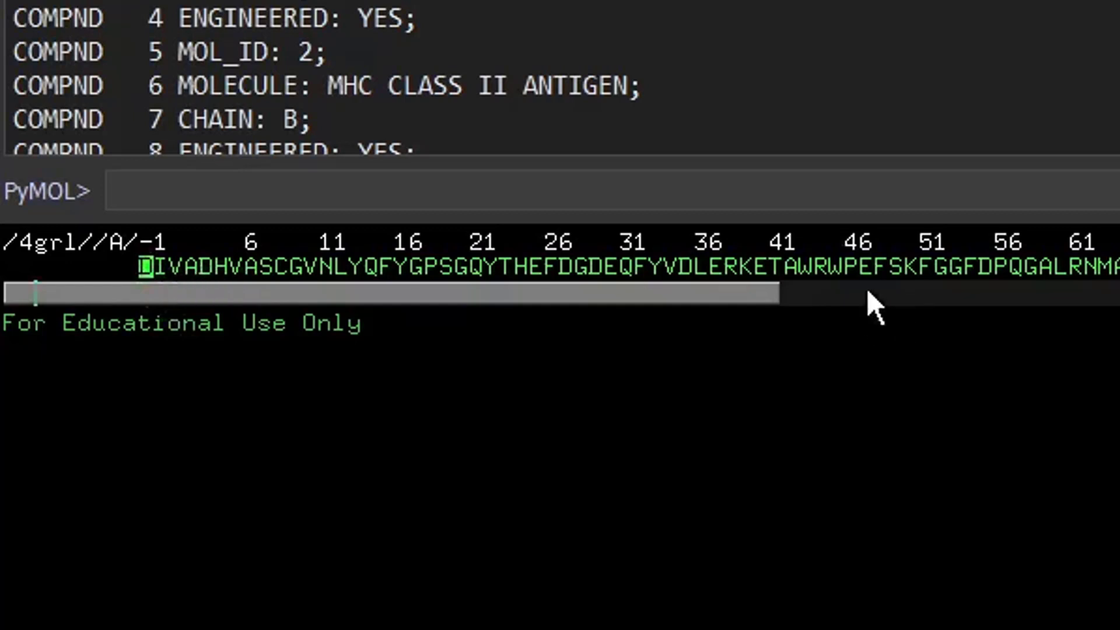
{"action": "left_click_drag", "start_coordinate": [145, 268], "coordinate": [1117, 270]}
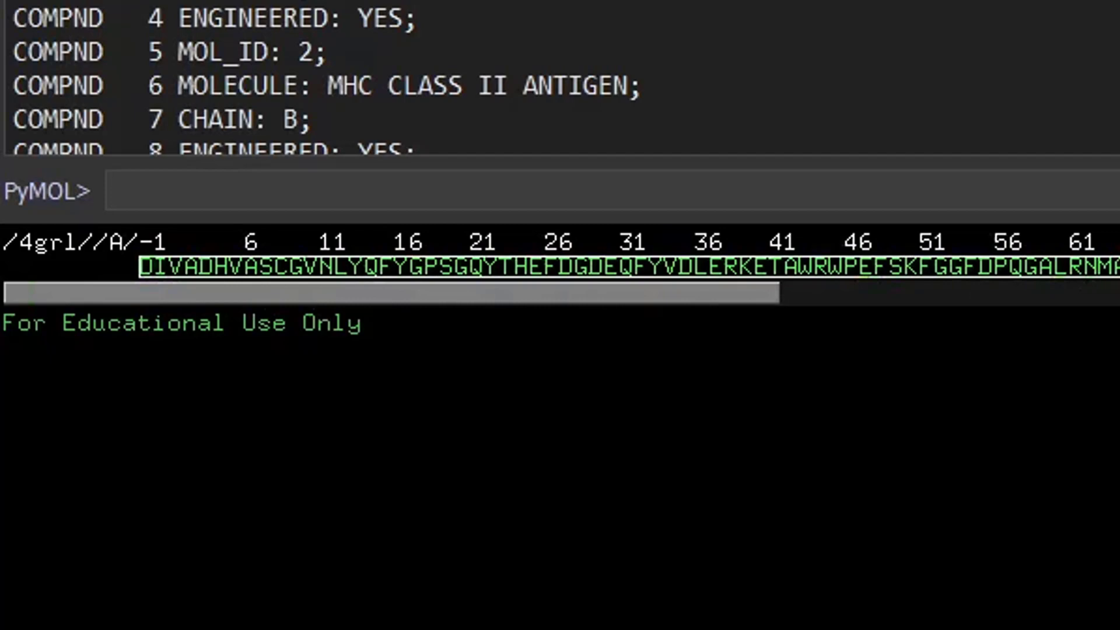
{"action": "left_click_drag", "start_coordinate": [146, 268], "coordinate": [1119, 268]}
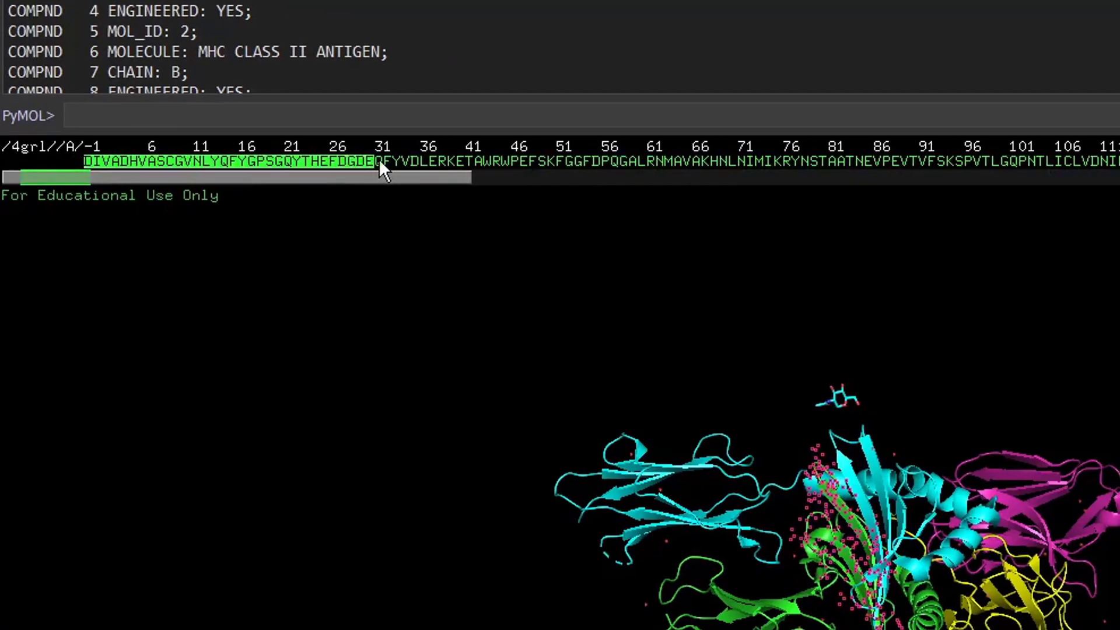
{"action": "left_click_drag", "start_coordinate": [812, 161], "coordinate": [1119, 163]}
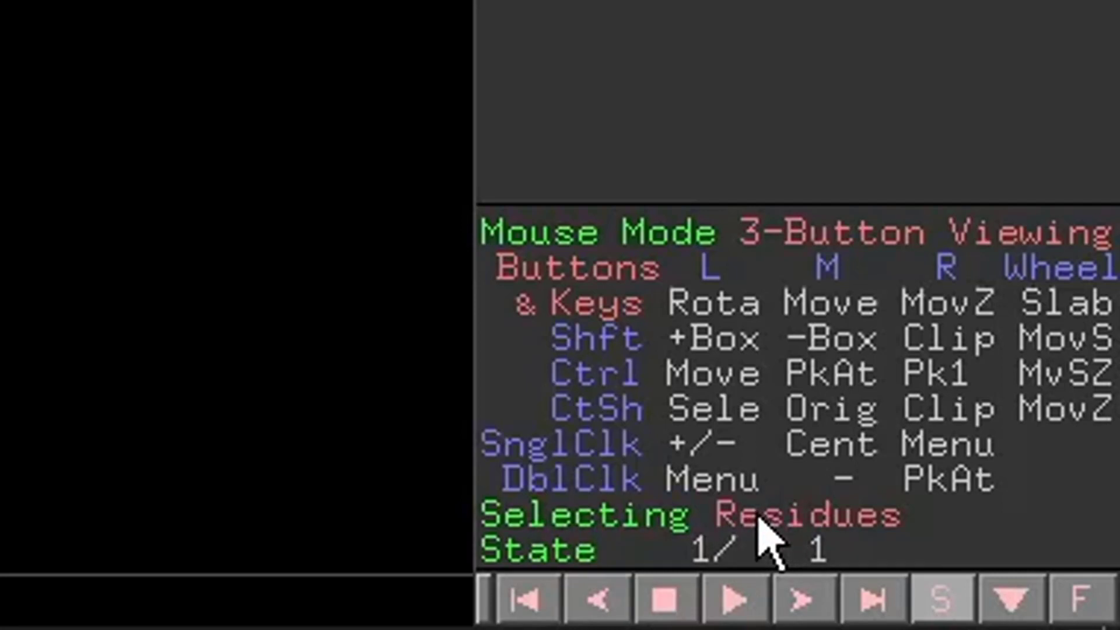
Cycle the selection mode through its levels and set it to chains
{"action": "left_click", "coordinate": [758, 517]}
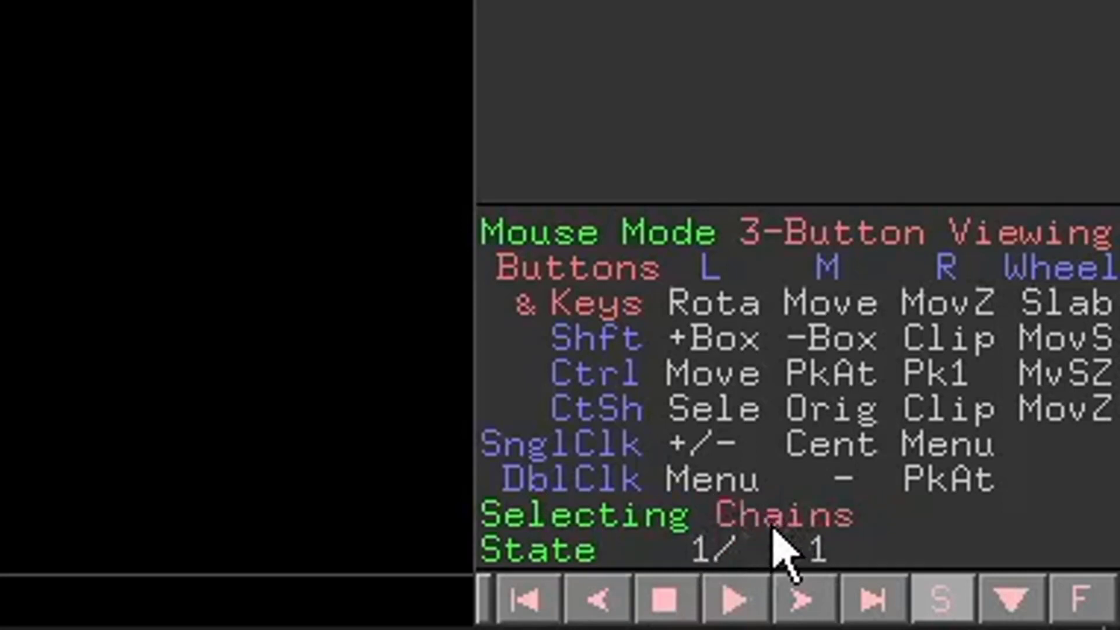
{"action": "left_click", "coordinate": [762, 522]}
{"action": "left_click", "coordinate": [788, 521]}
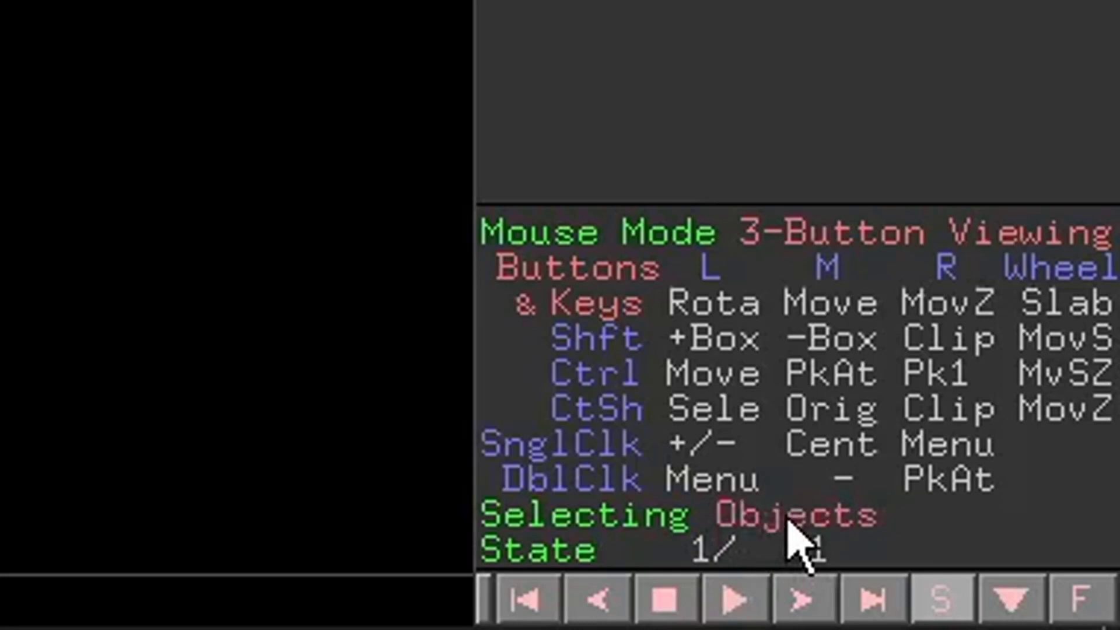
{"action": "left_click", "coordinate": [789, 522]}
{"action": "left_click", "coordinate": [789, 521]}
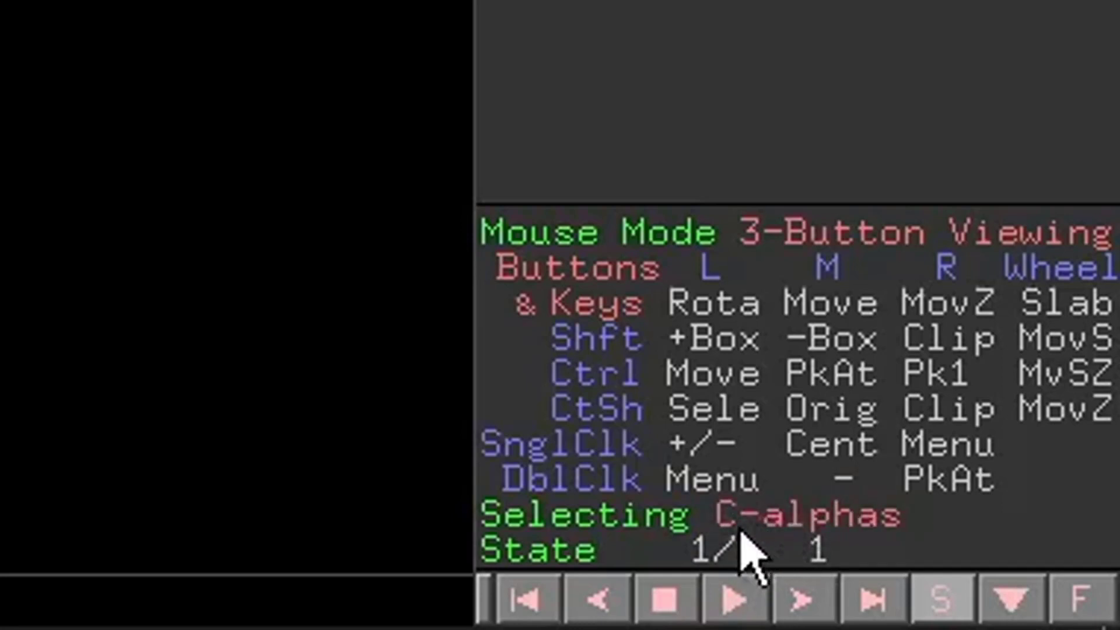
{"action": "left_click", "coordinate": [788, 522]}
{"action": "left_click", "coordinate": [761, 523]}
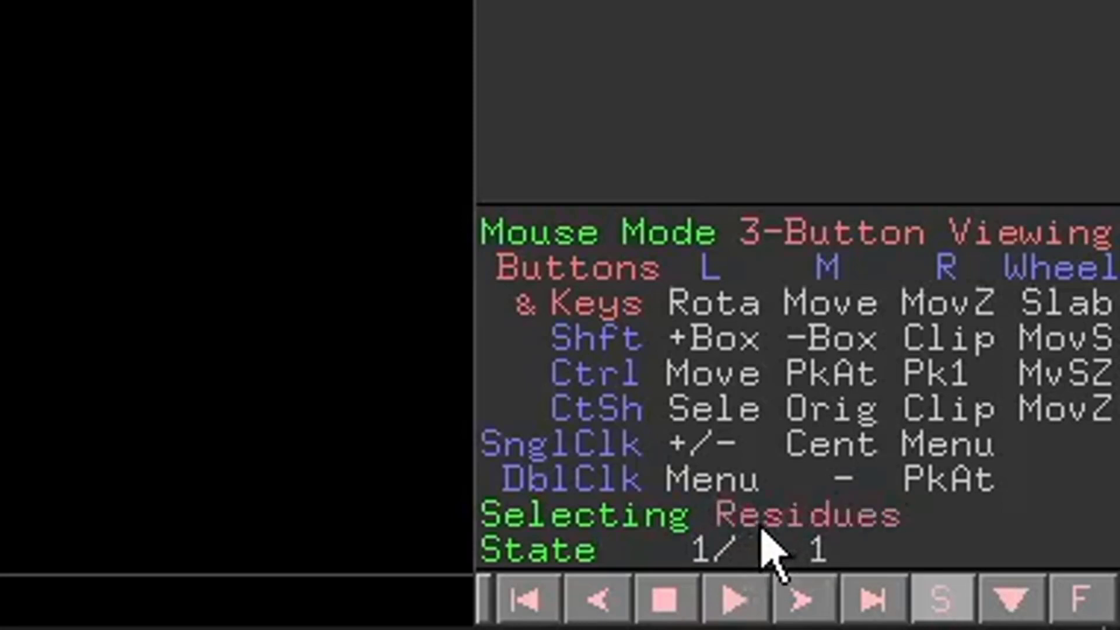
{"action": "left_click", "coordinate": [793, 521]}
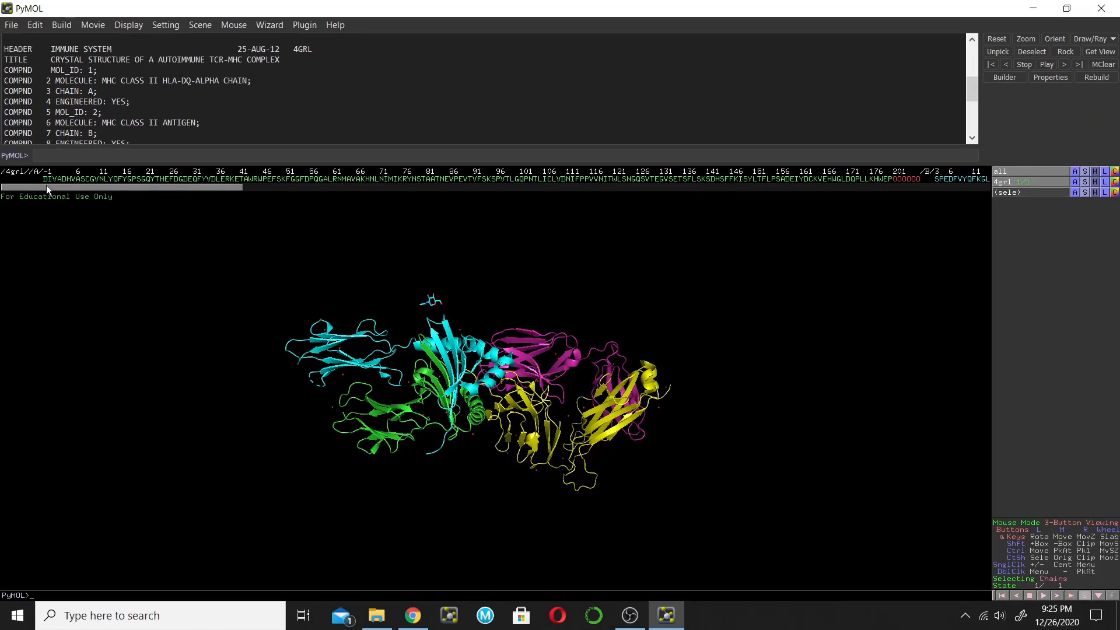
Select chain A, then add chain B to the selection
{"action": "left_click", "coordinate": [46, 179]}
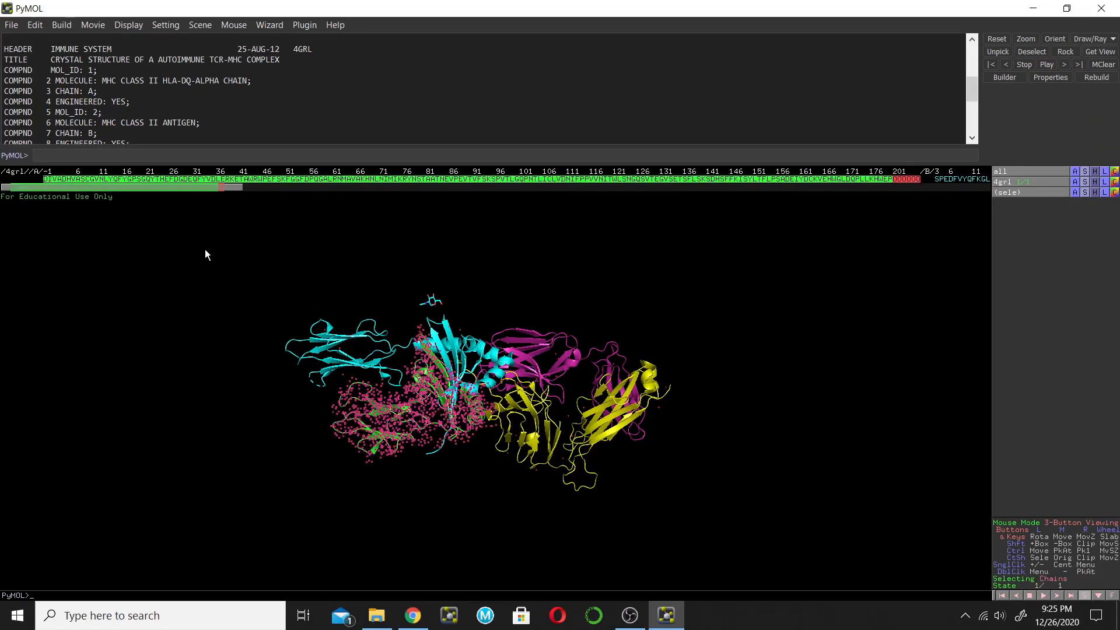
{"action": "left_click", "coordinate": [145, 369]}
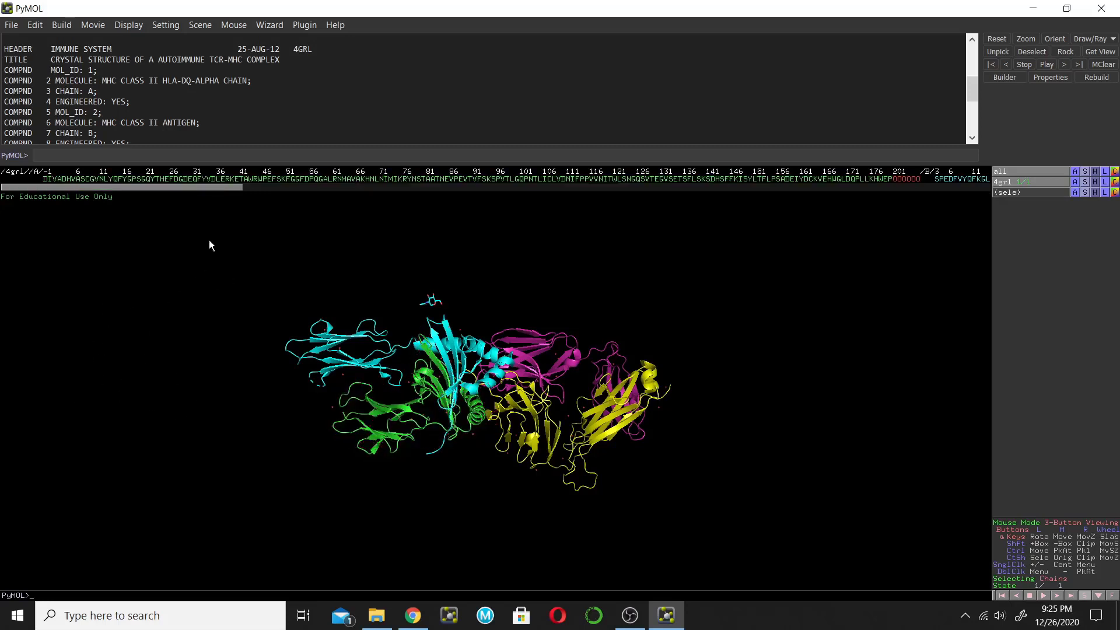
{"action": "left_click", "coordinate": [195, 181]}
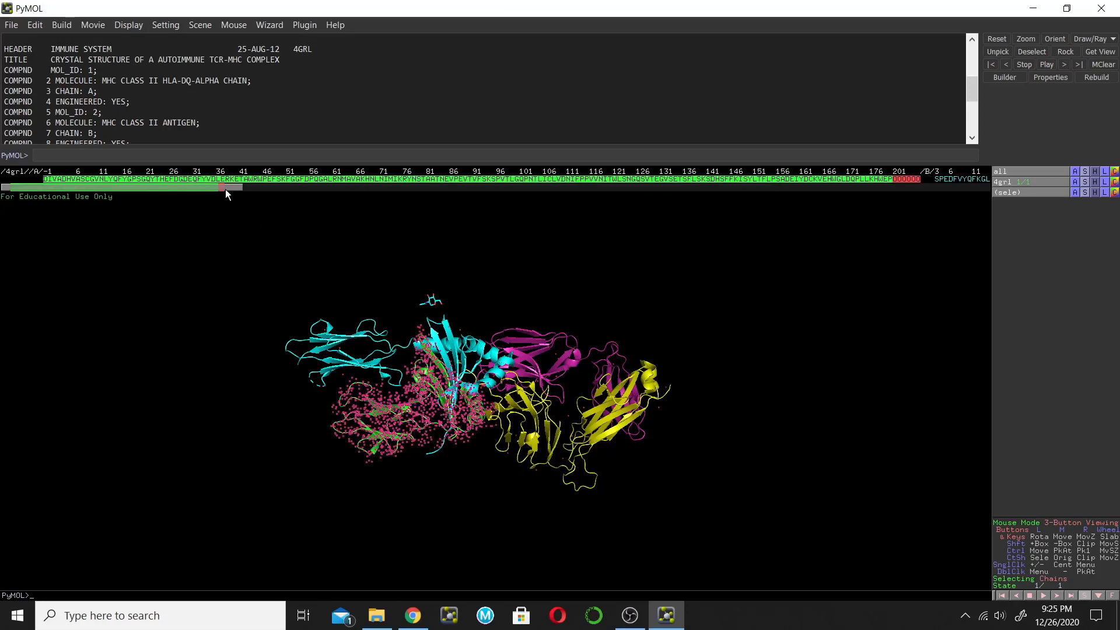
{"action": "left_click_drag", "start_coordinate": [225, 189], "coordinate": [171, 186]}
{"action": "left_click", "coordinate": [195, 257]}
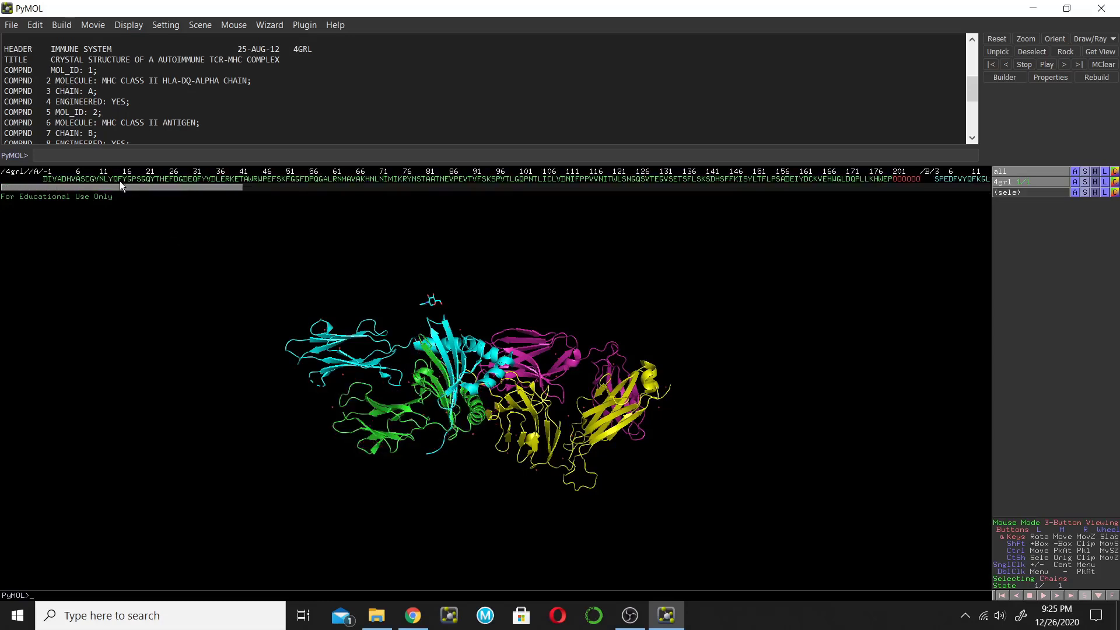
{"action": "left_click_drag", "start_coordinate": [103, 186], "coordinate": [311, 198]}
{"action": "left_click", "coordinate": [102, 180]}
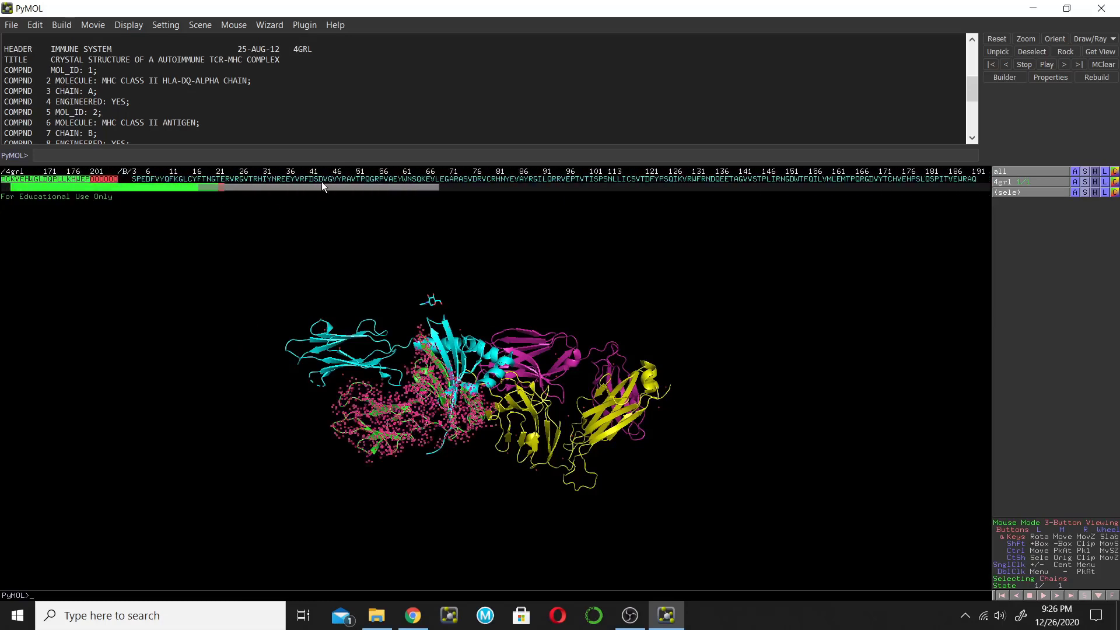
{"action": "left_click", "coordinate": [322, 183]}
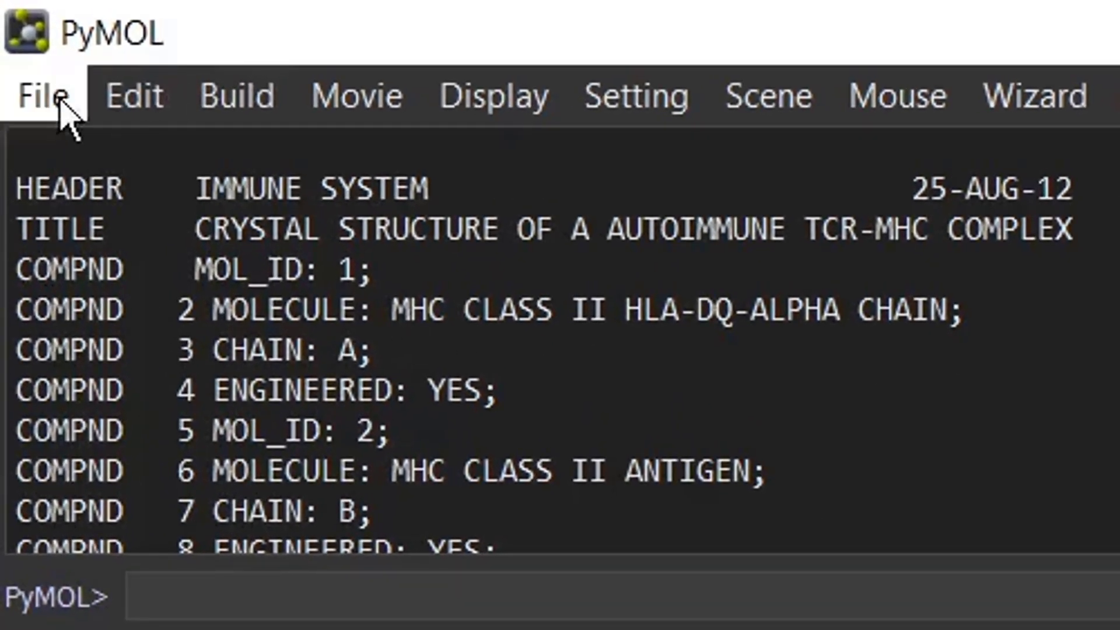
Check the selection list in Export Molecule, then close it without saving
{"action": "left_click", "coordinate": [58, 100]}
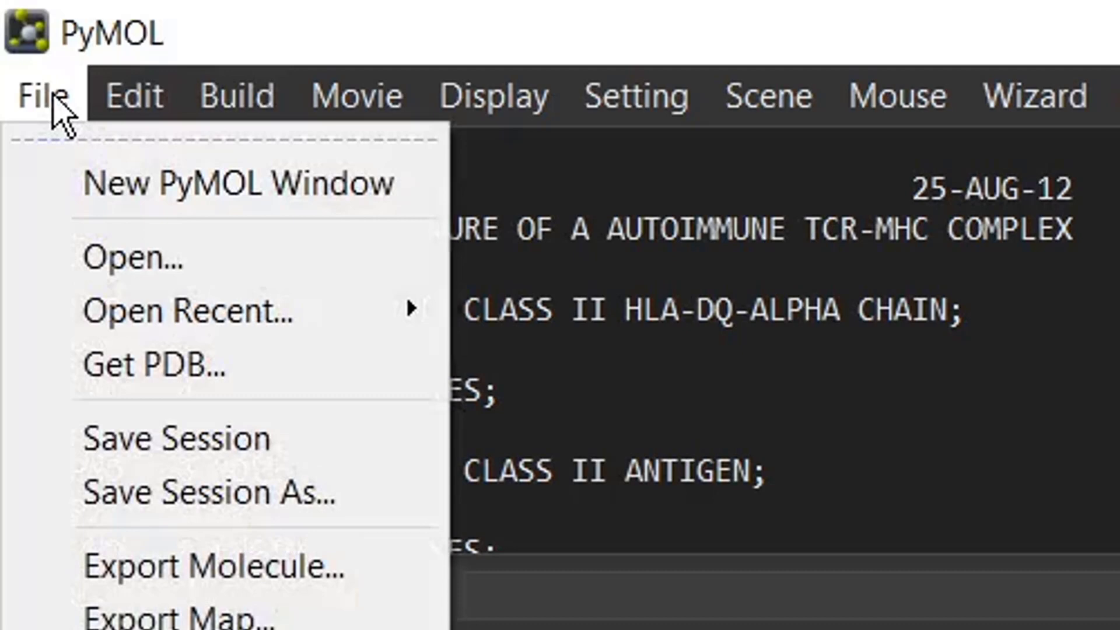
{"action": "left_click", "coordinate": [195, 574]}
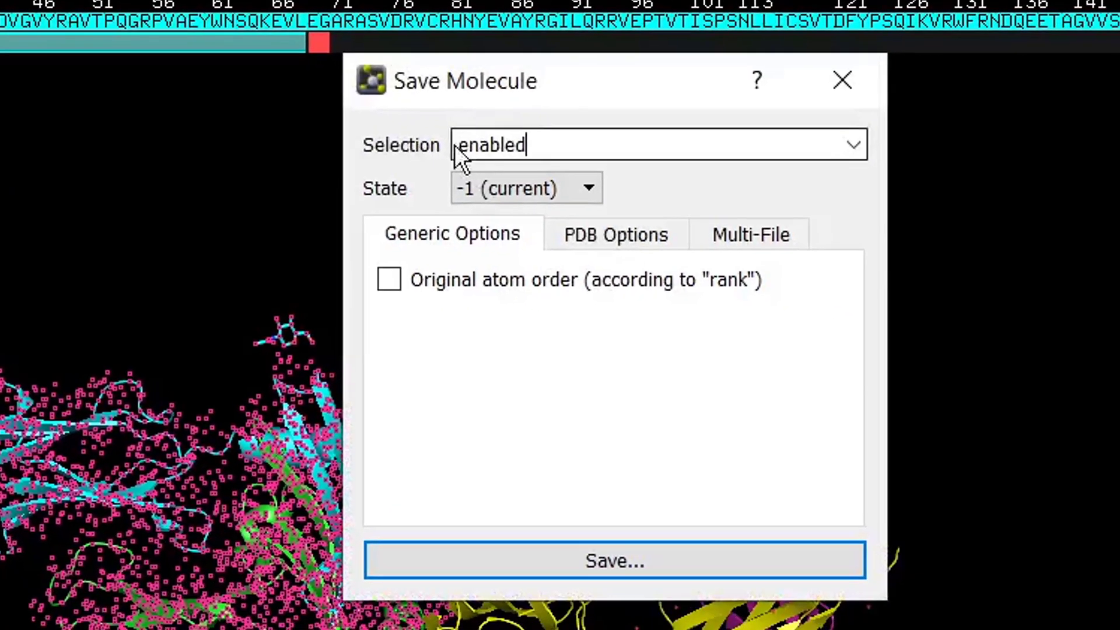
{"action": "left_click", "coordinate": [852, 148]}
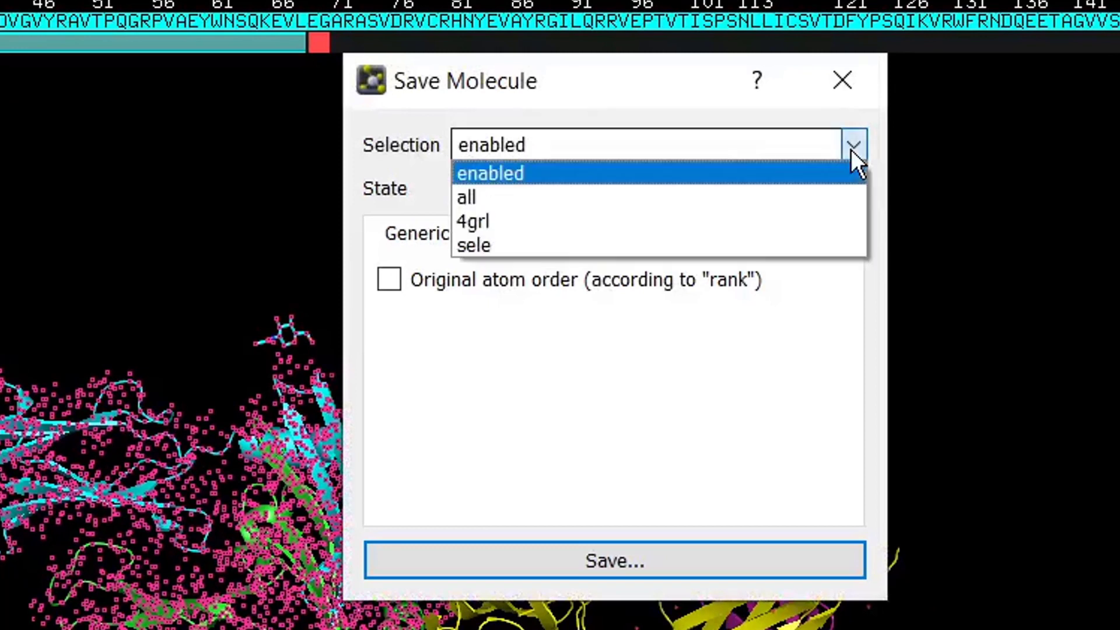
{"action": "left_click", "coordinate": [530, 245]}
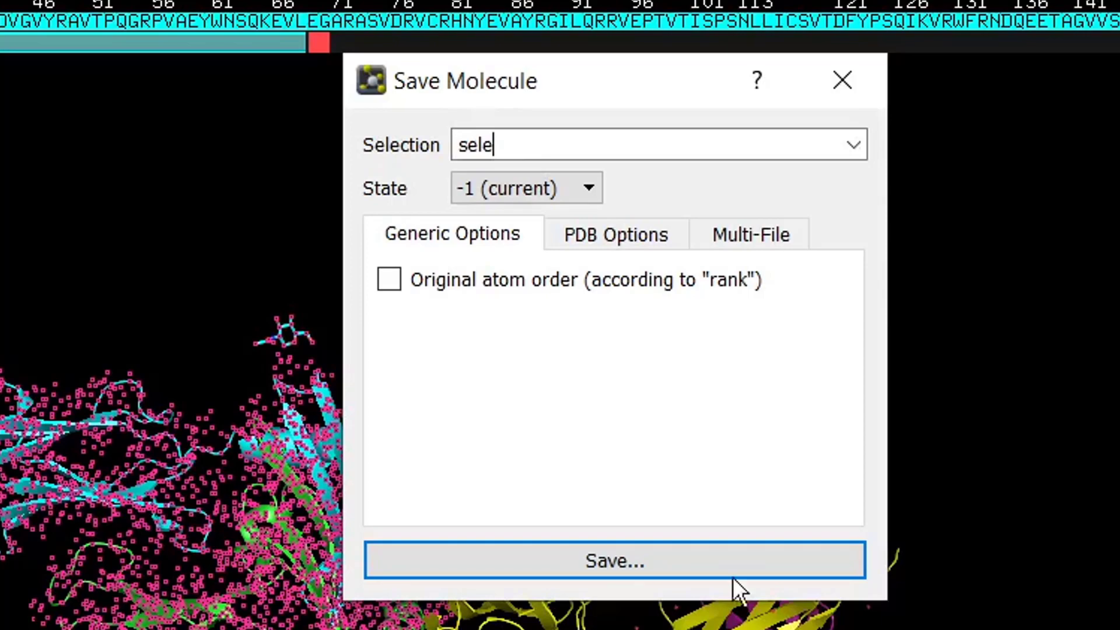
{"action": "left_click", "coordinate": [844, 87]}
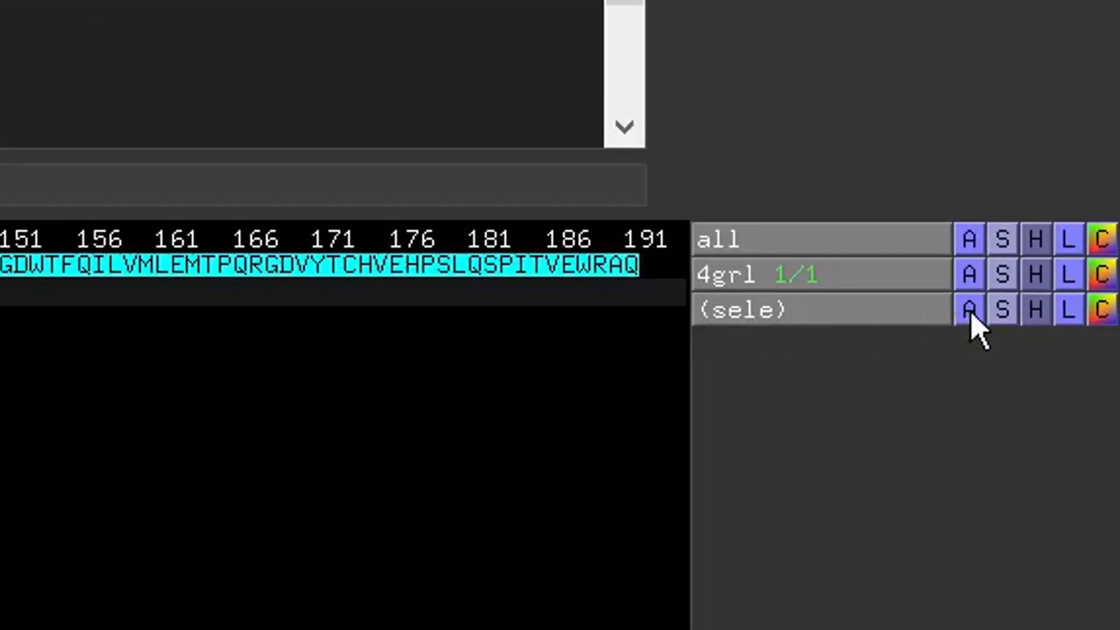
Rename (sele) to chainAB using the A > rename selection action
{"action": "left_click", "coordinate": [970, 313]}
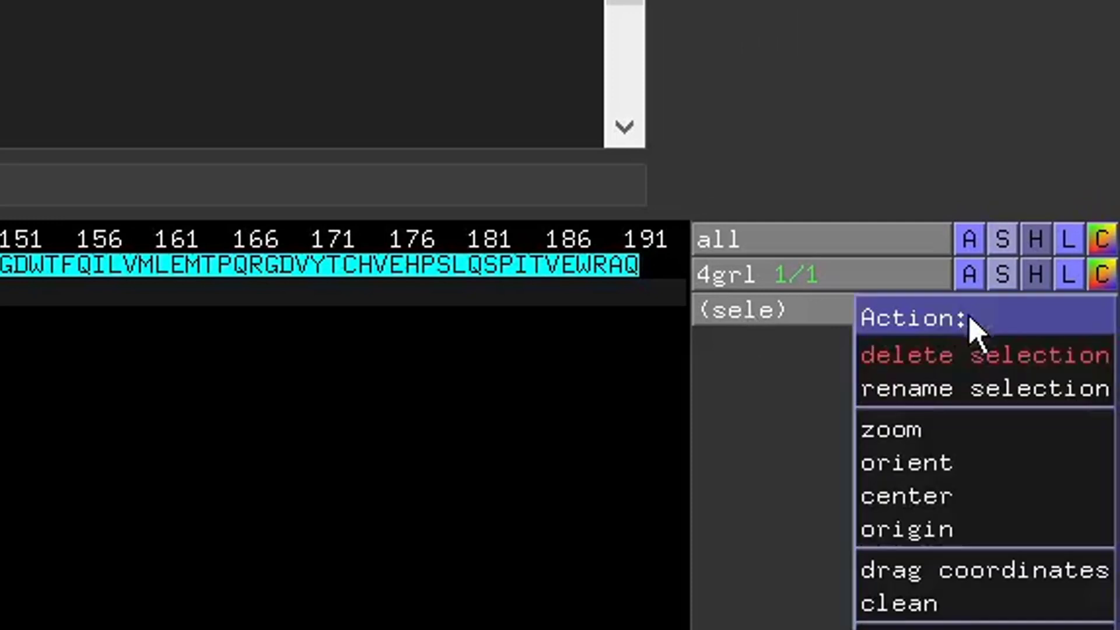
{"action": "left_click", "coordinate": [947, 399]}
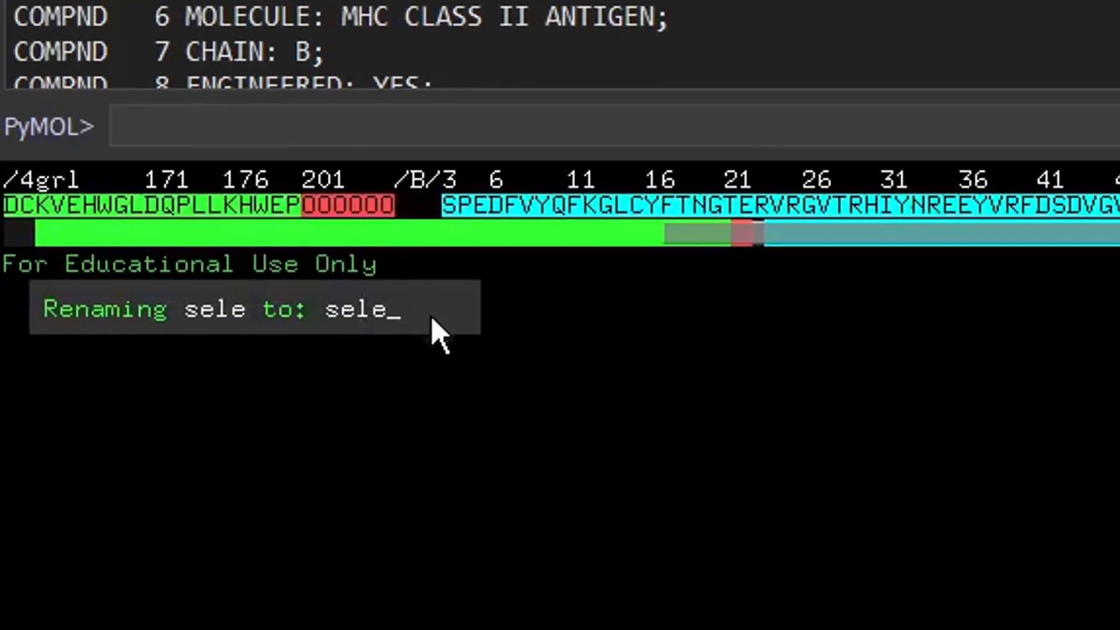
{"action": "key", "text": "BackSpace"}
{"action": "key", "text": "BackSpace"}
{"action": "key", "text": "BackSpace"}
{"action": "key", "text": "BackSpace"}
{"action": "type", "text": "ch"}
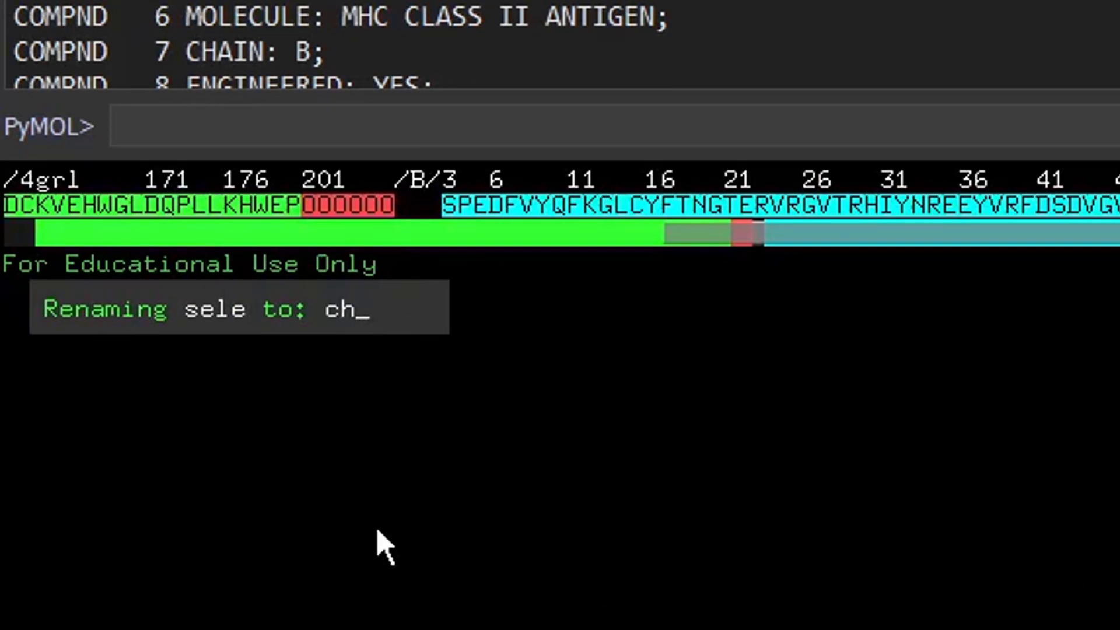
{"action": "type", "text": "ainA"}
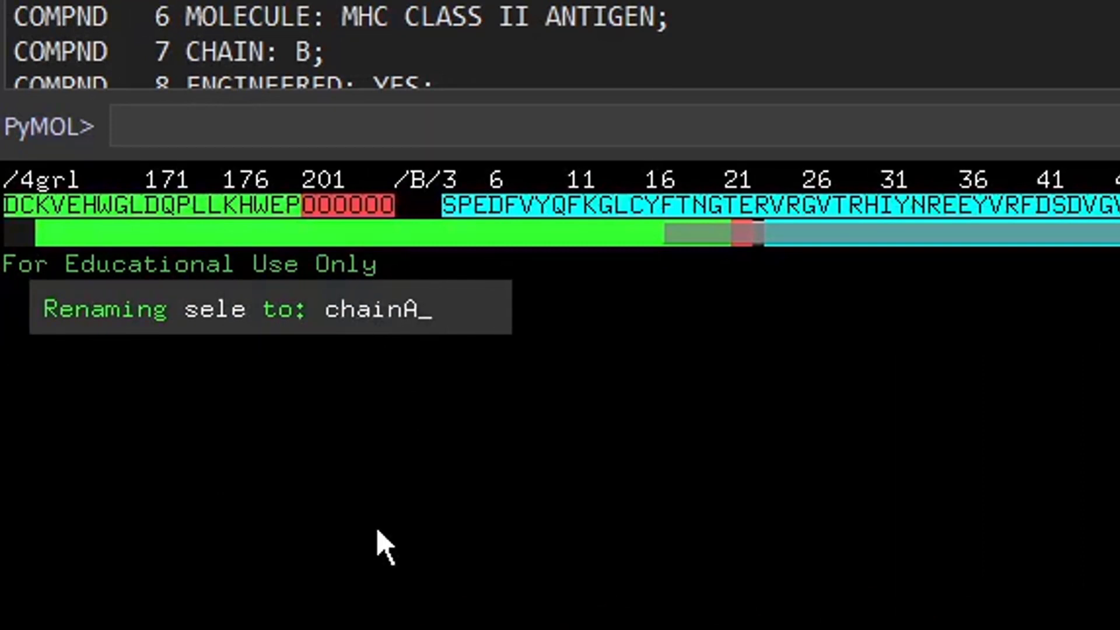
{"action": "type", "text": "B"}
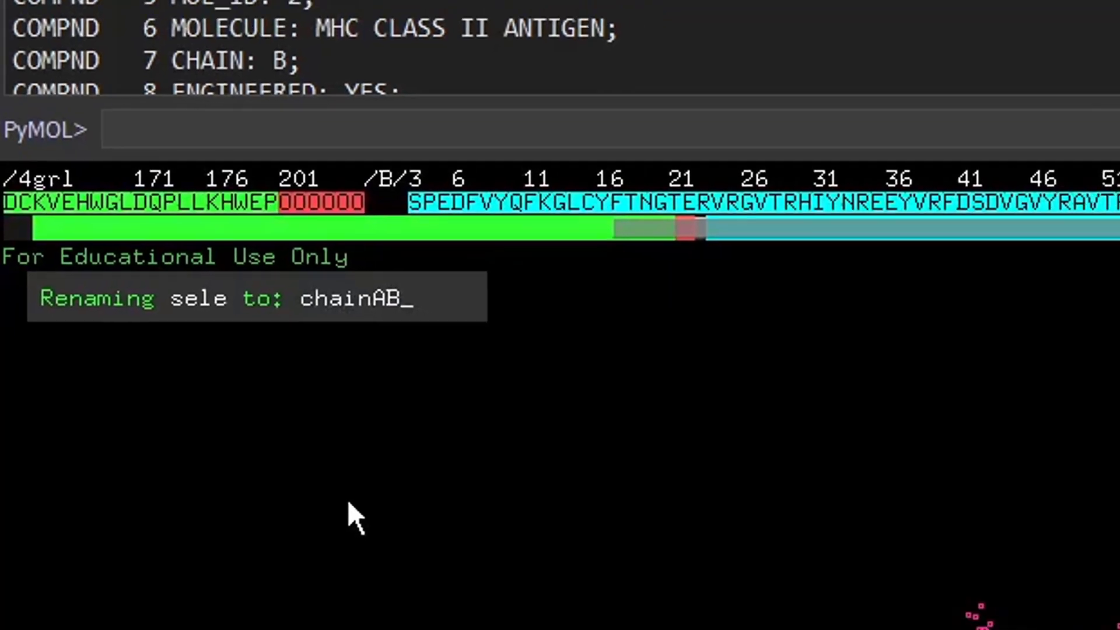
{"action": "key", "text": "Return"}
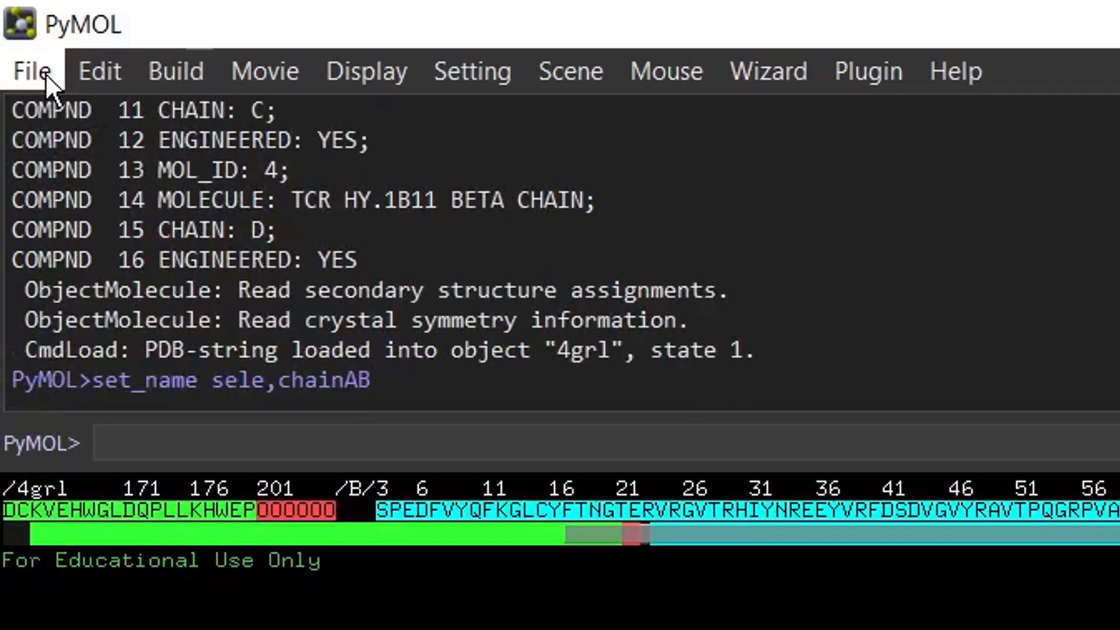
In Export Molecule, choose the chainAB selection and proceed to saving
{"action": "left_click", "coordinate": [11, 24]}
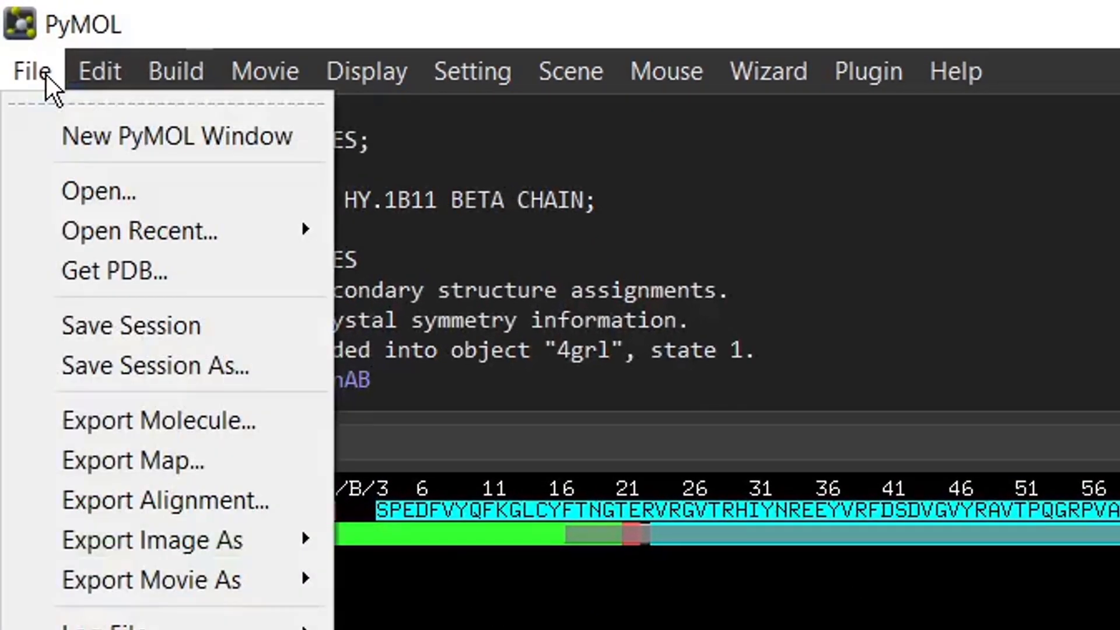
{"action": "left_click", "coordinate": [142, 422]}
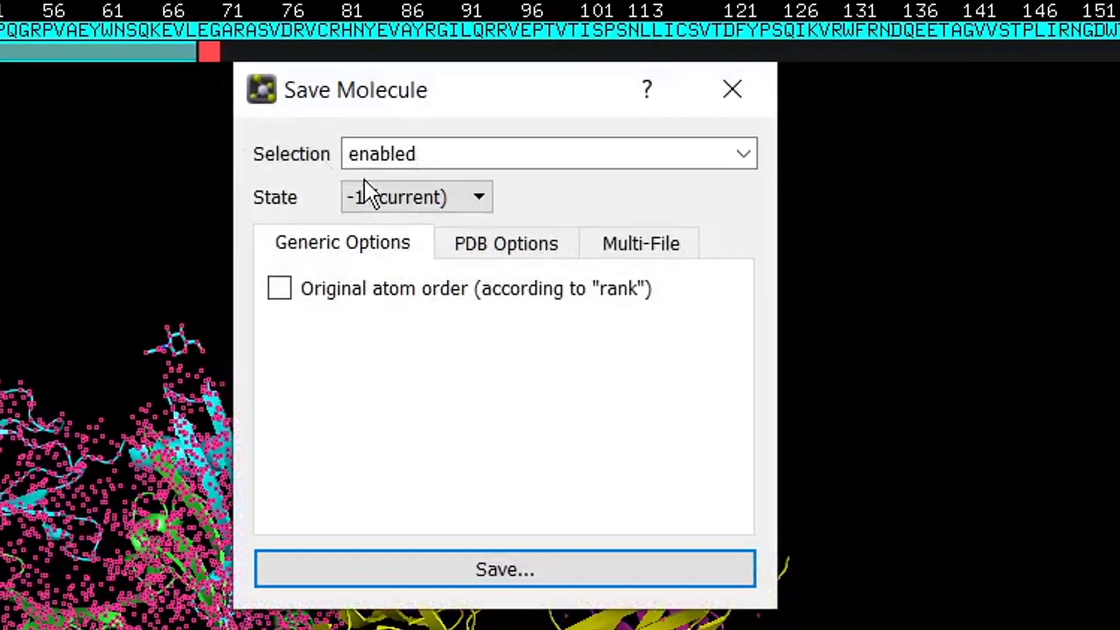
{"action": "left_click", "coordinate": [744, 163]}
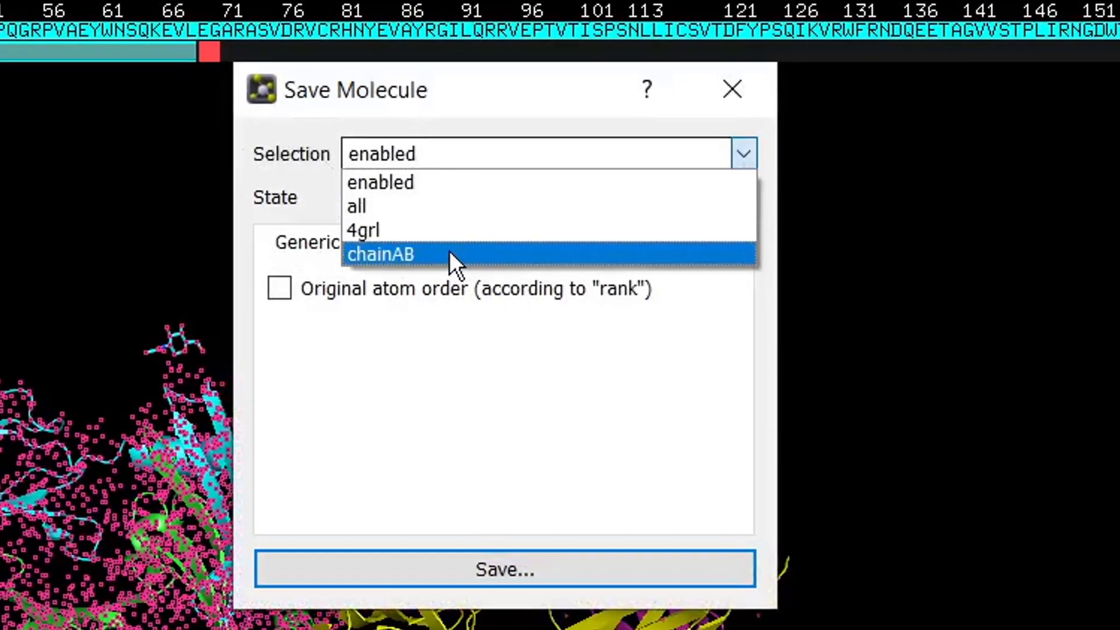
{"action": "left_click", "coordinate": [449, 253]}
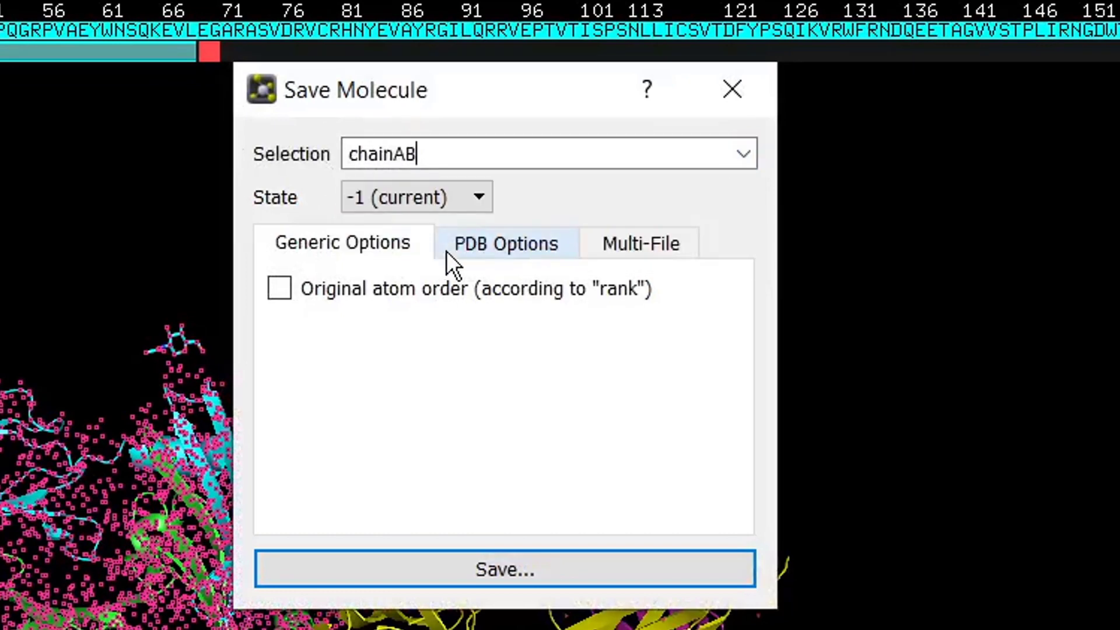
{"action": "left_click", "coordinate": [502, 577]}
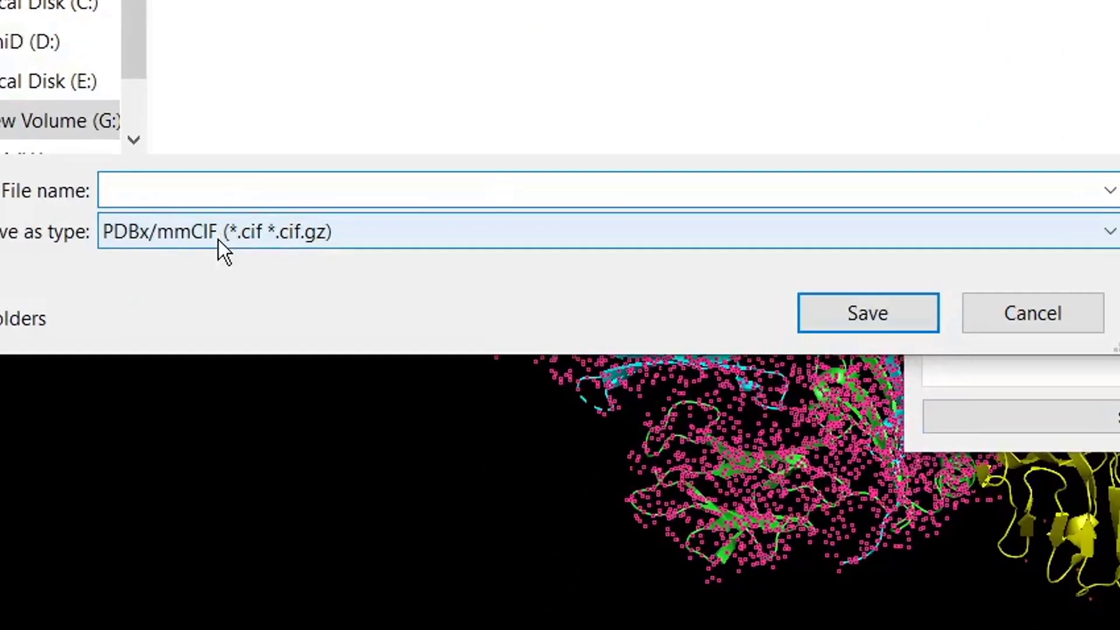
Save it as PDB file ChainAB.pdb in lecture-5, then clear the selection
{"action": "left_click", "coordinate": [221, 472]}
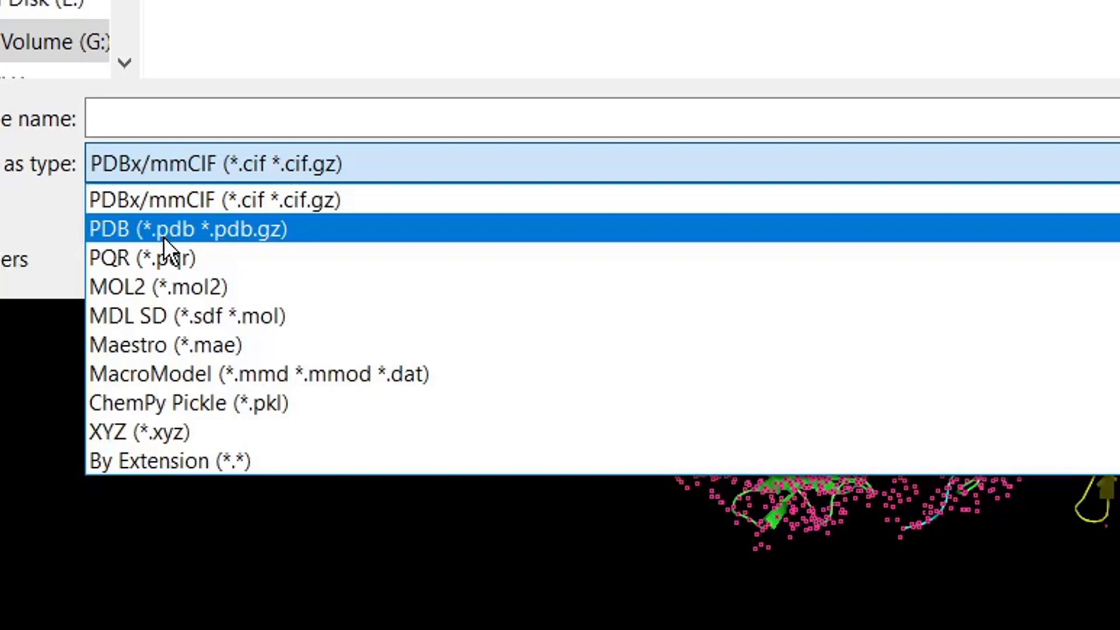
{"action": "left_click", "coordinate": [163, 236]}
{"action": "left_click", "coordinate": [169, 123]}
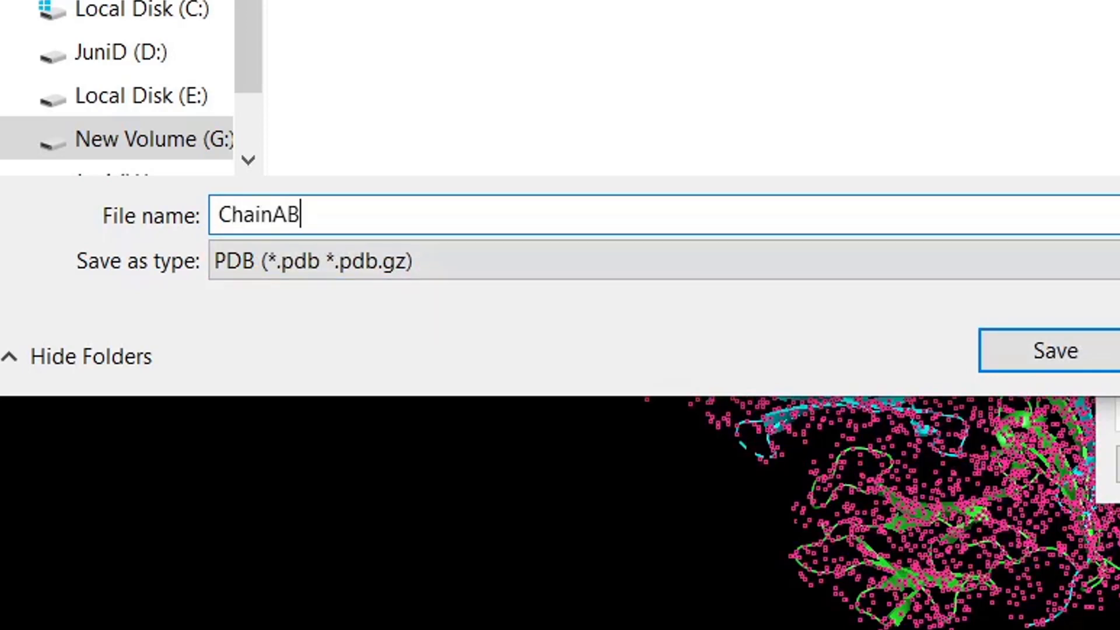
{"action": "left_click", "coordinate": [1029, 358]}
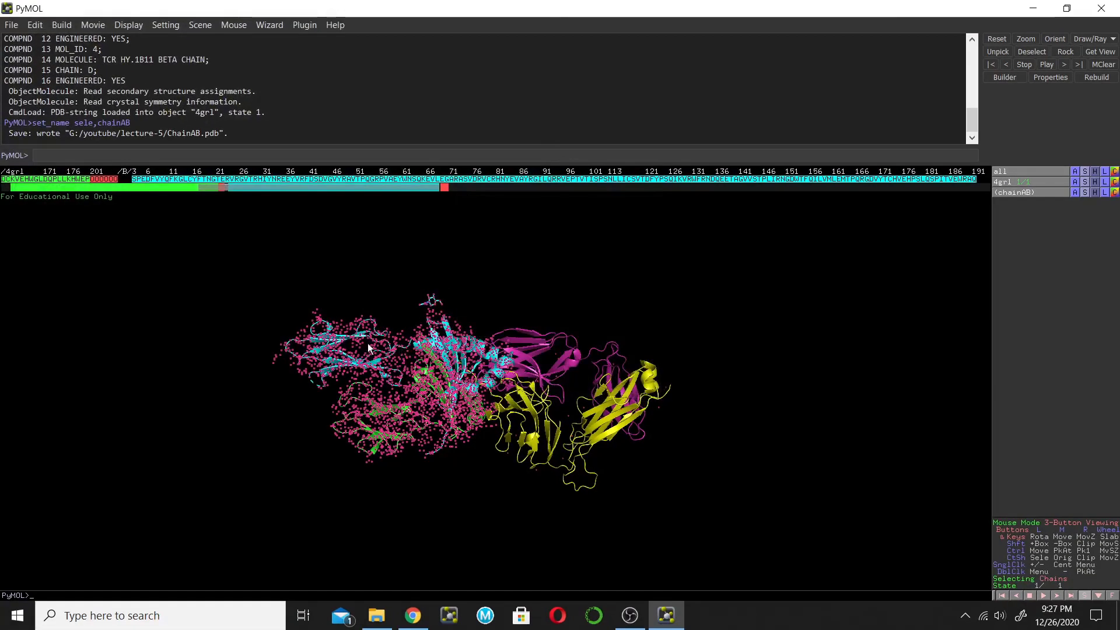
{"action": "left_click", "coordinate": [505, 232]}
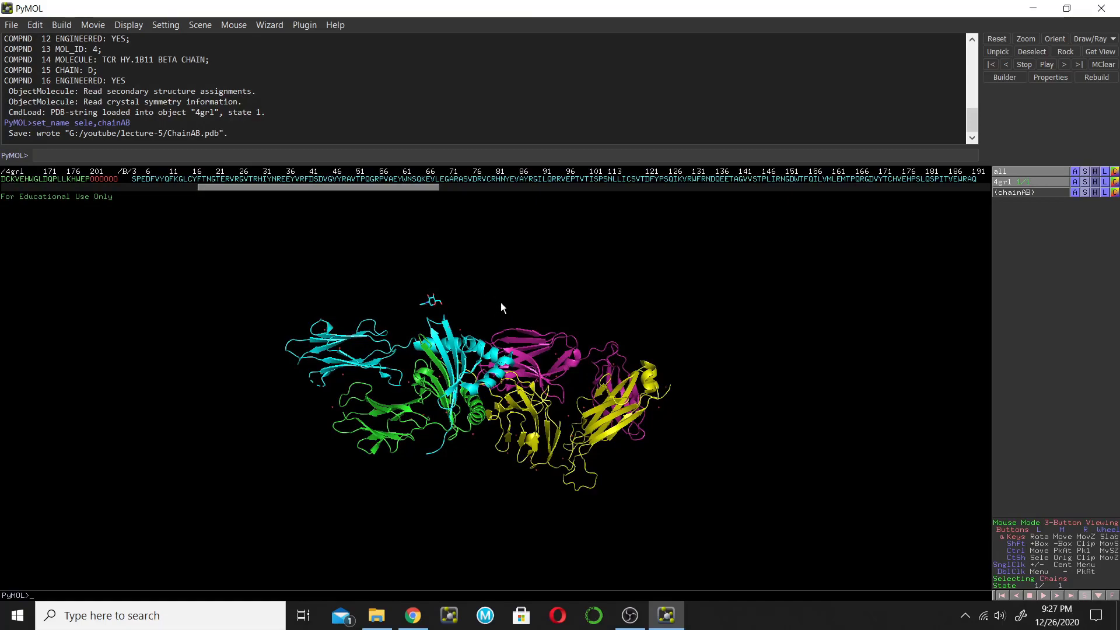
Look over the structure, then reinitialize everything to clear the session
{"action": "left_click_drag", "start_coordinate": [500, 302], "coordinate": [509, 468]}
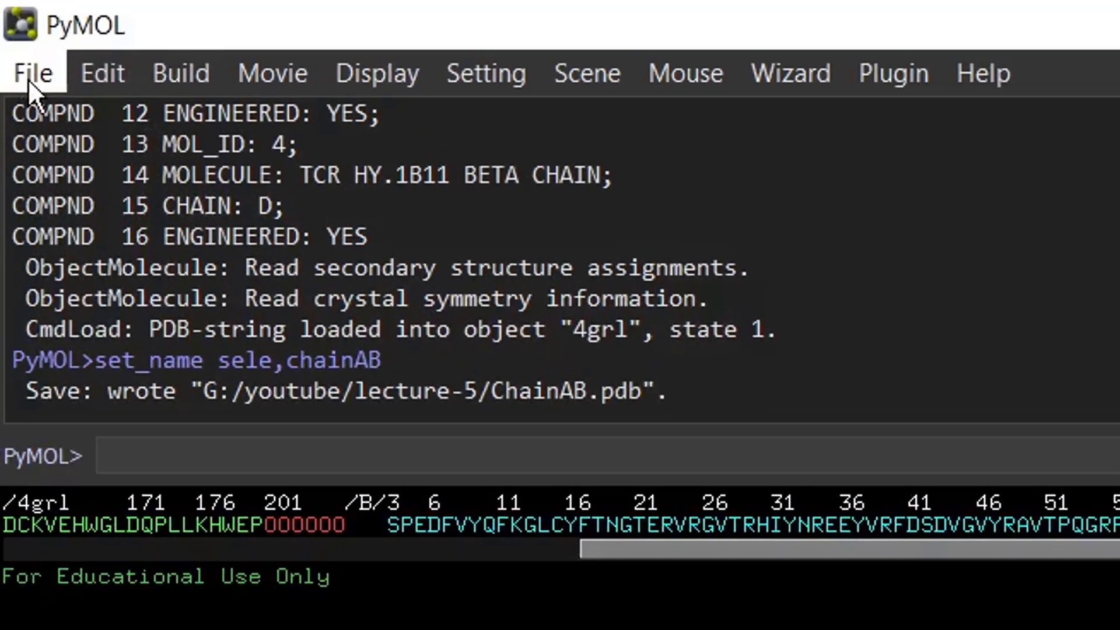
{"action": "left_click", "coordinate": [11, 25]}
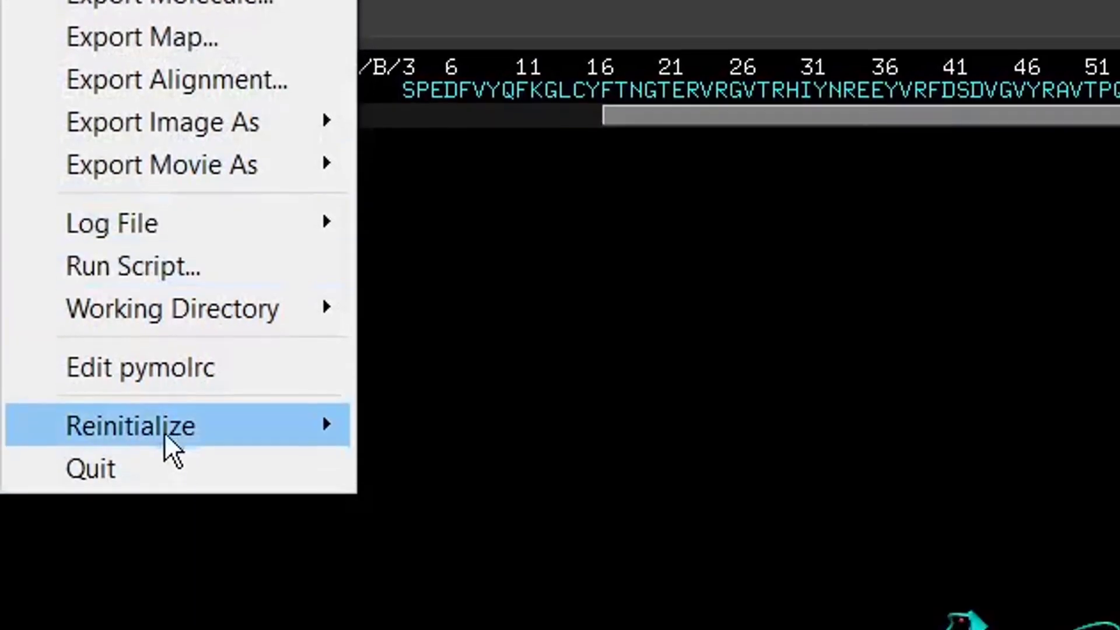
{"action": "mouse_move", "coordinate": [225, 437]}
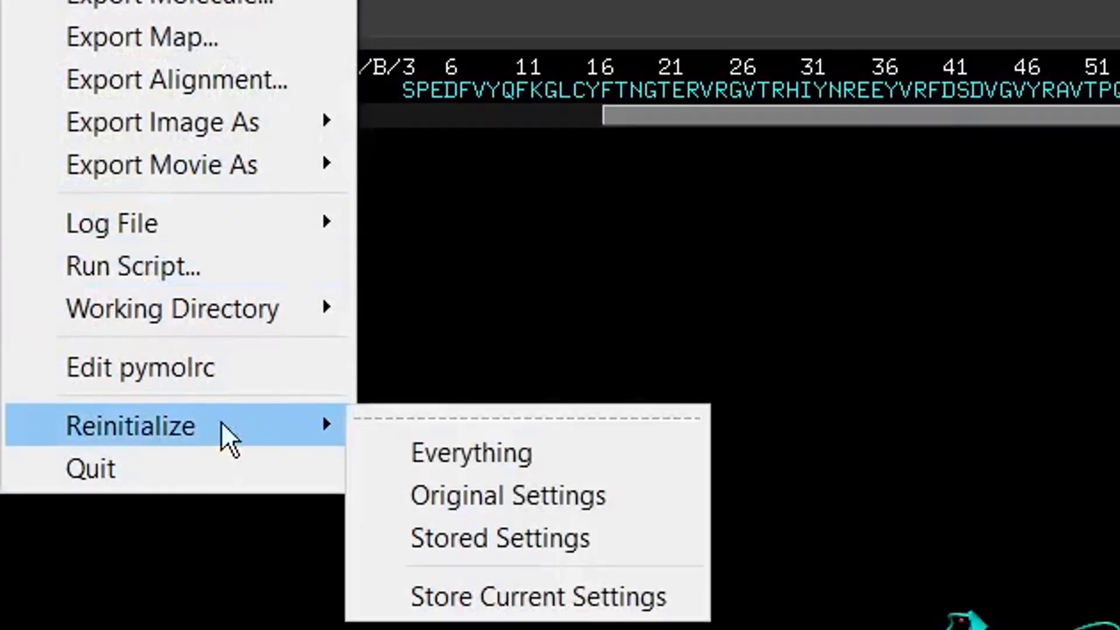
{"action": "left_click", "coordinate": [498, 464]}
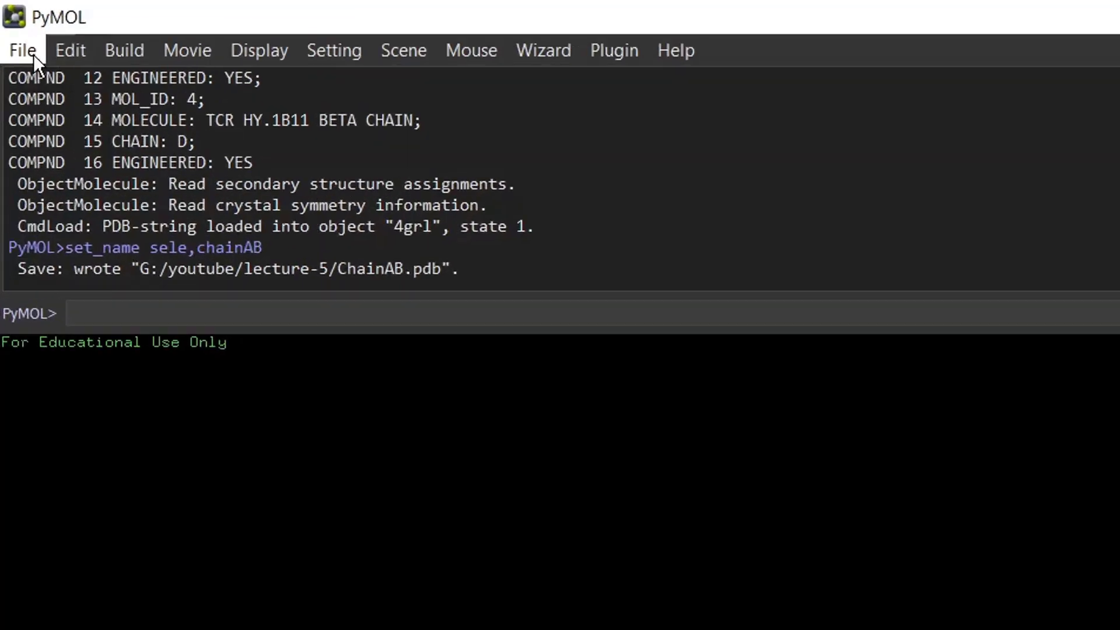
Browse the lecture-5 folder in the Open dialog and pick ChainAB.pdb
{"action": "left_click", "coordinate": [11, 25]}
{"action": "left_click", "coordinate": [29, 68]}
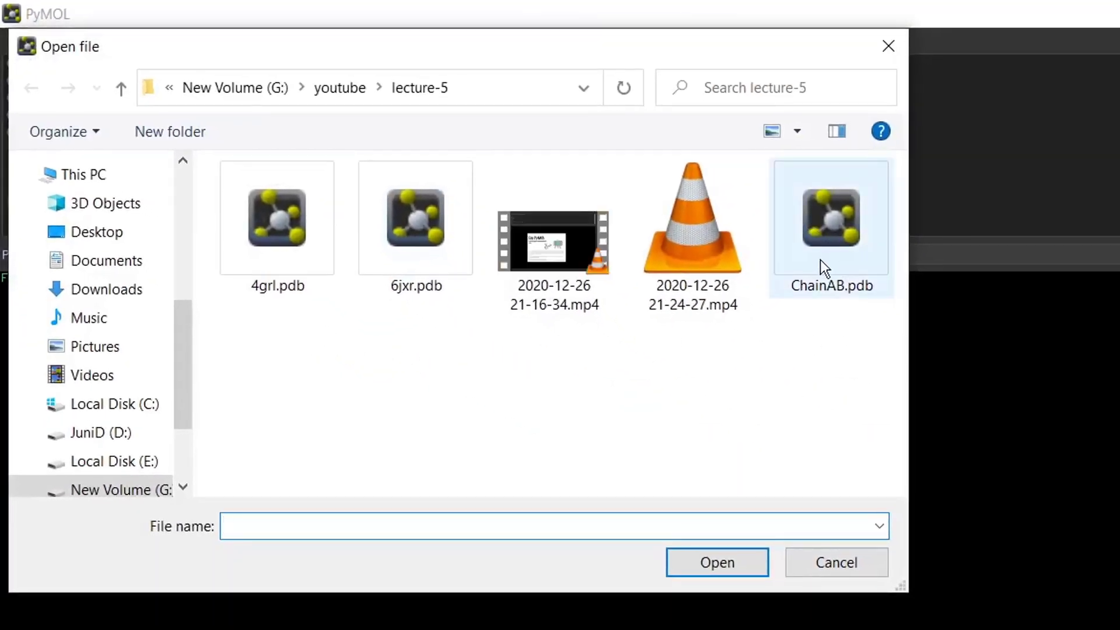
{"action": "left_click", "coordinate": [820, 260]}
Load ChainAB.pdb and rotate the structure to inspect it
{"action": "left_click", "coordinate": [722, 568]}
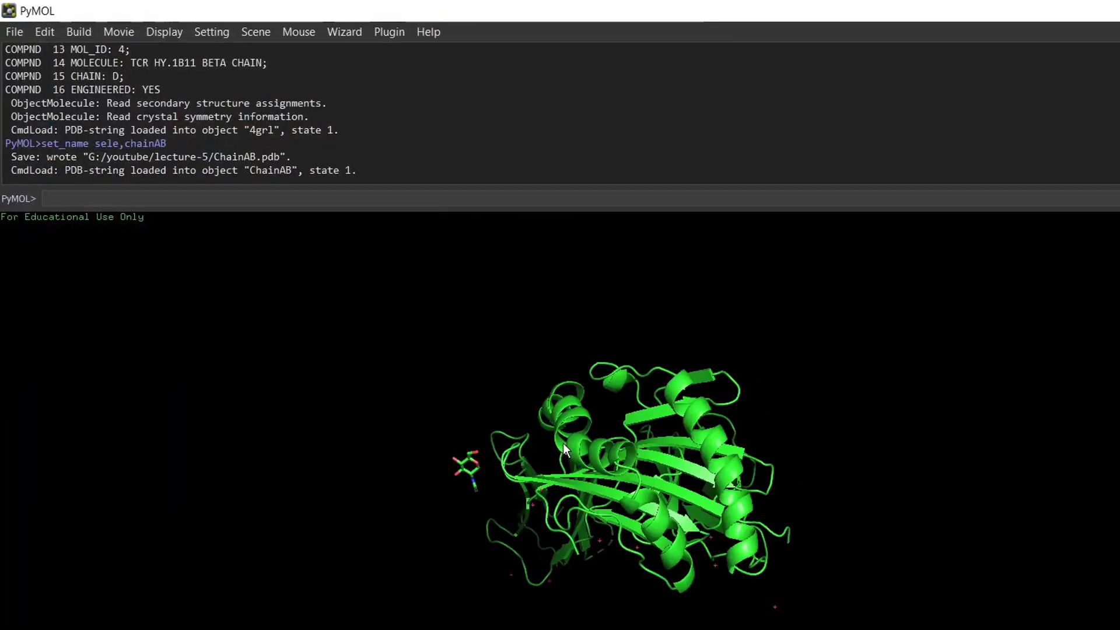
{"action": "left_click_drag", "start_coordinate": [439, 346], "coordinate": [478, 361]}
{"action": "left_click_drag", "start_coordinate": [485, 422], "coordinate": [509, 318]}
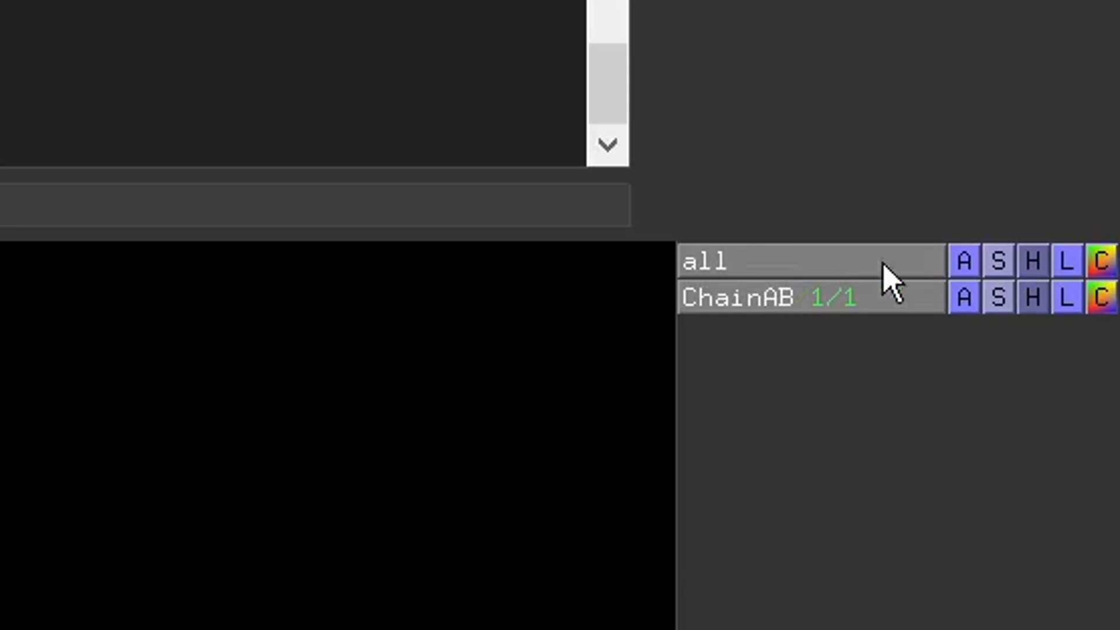
Colour all objects by chain (elem C) and rotate to view another side
{"action": "left_click", "coordinate": [1104, 263]}
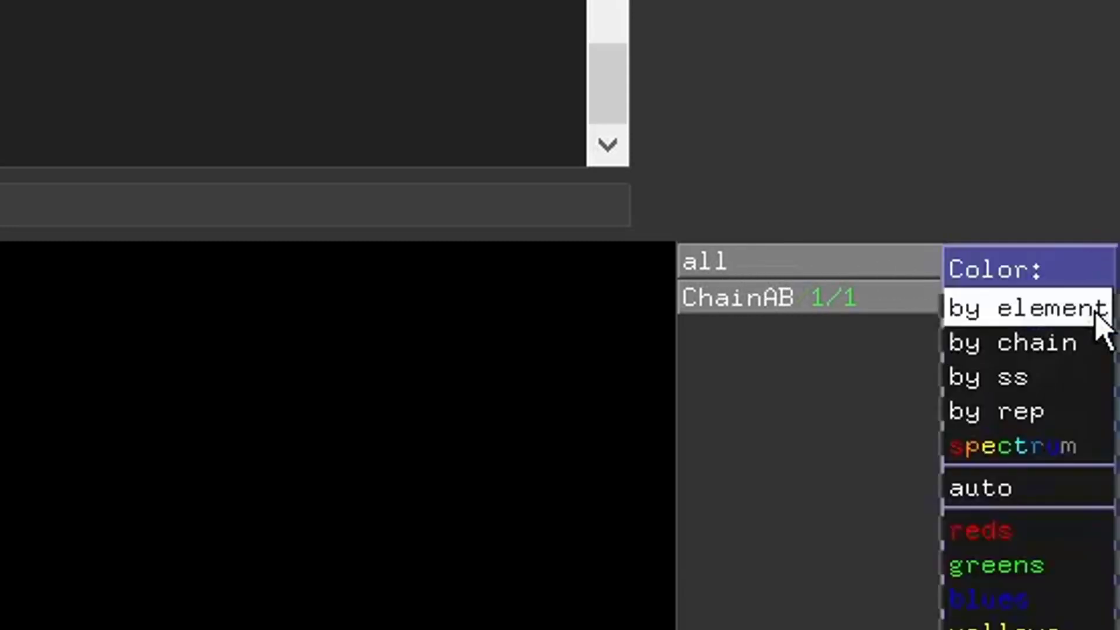
{"action": "mouse_move", "coordinate": [1087, 343]}
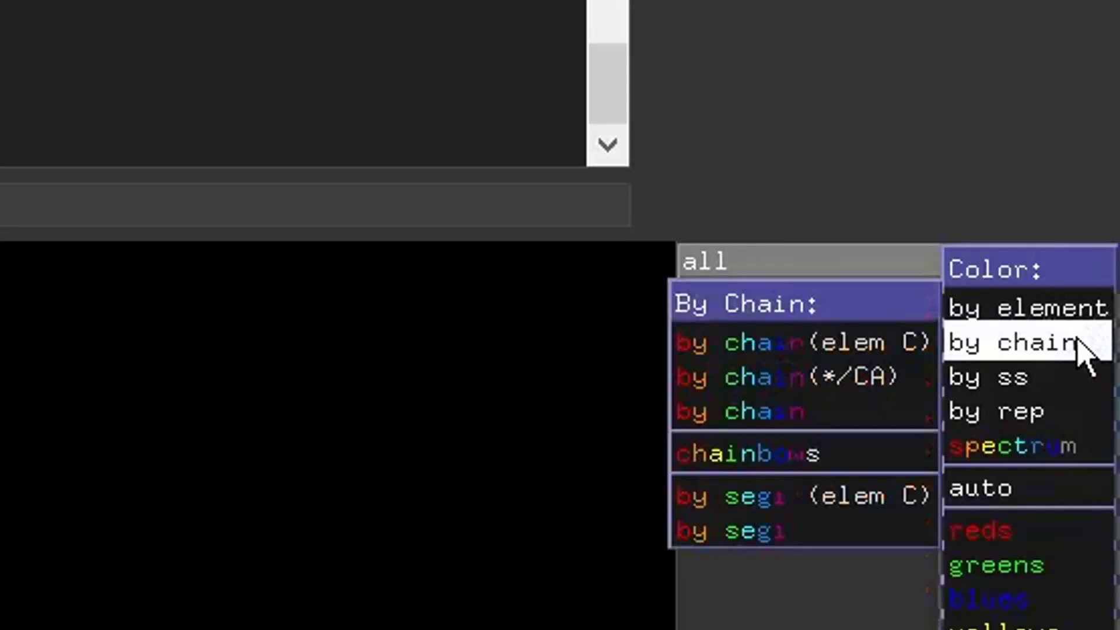
{"action": "left_click", "coordinate": [817, 344]}
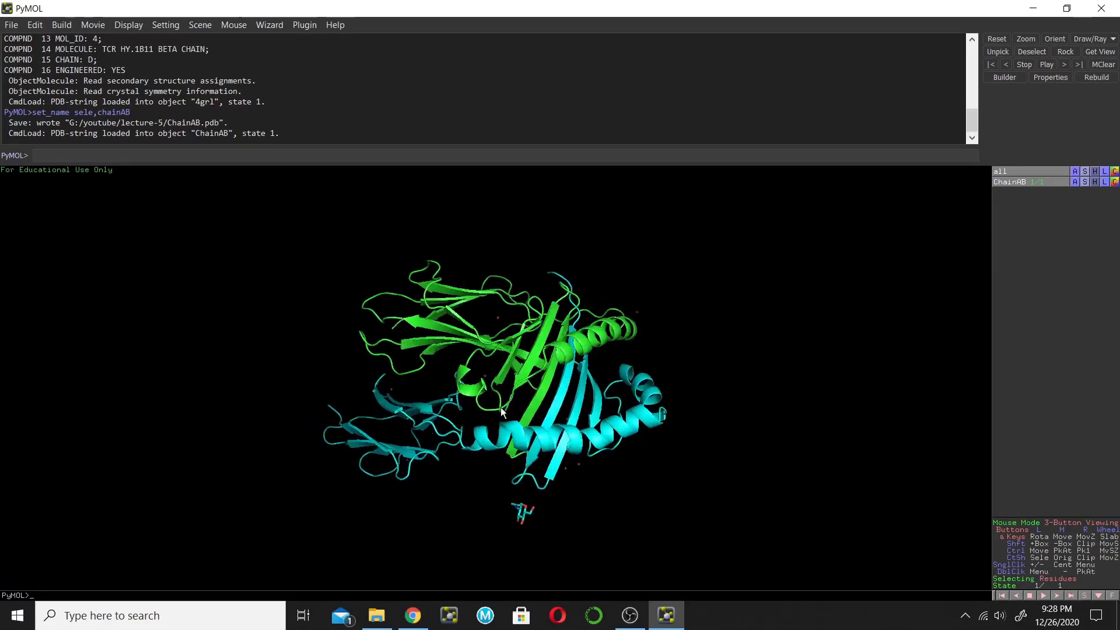
{"action": "left_click_drag", "start_coordinate": [502, 411], "coordinate": [552, 380]}
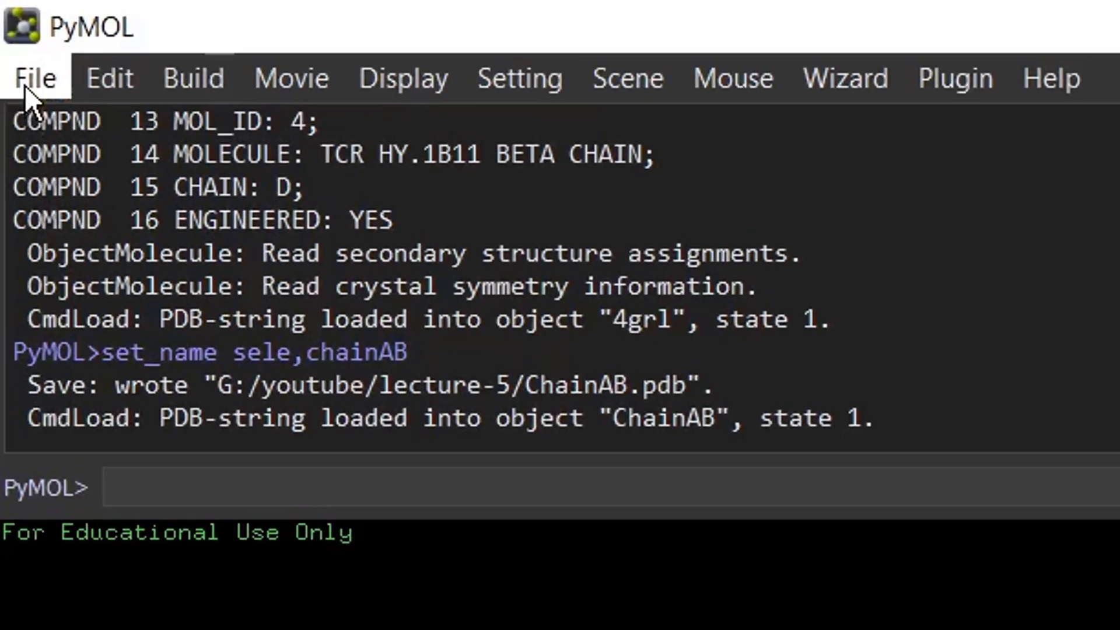
Reinitialize everything to clear the PyMOL session
{"action": "left_click", "coordinate": [10, 26]}
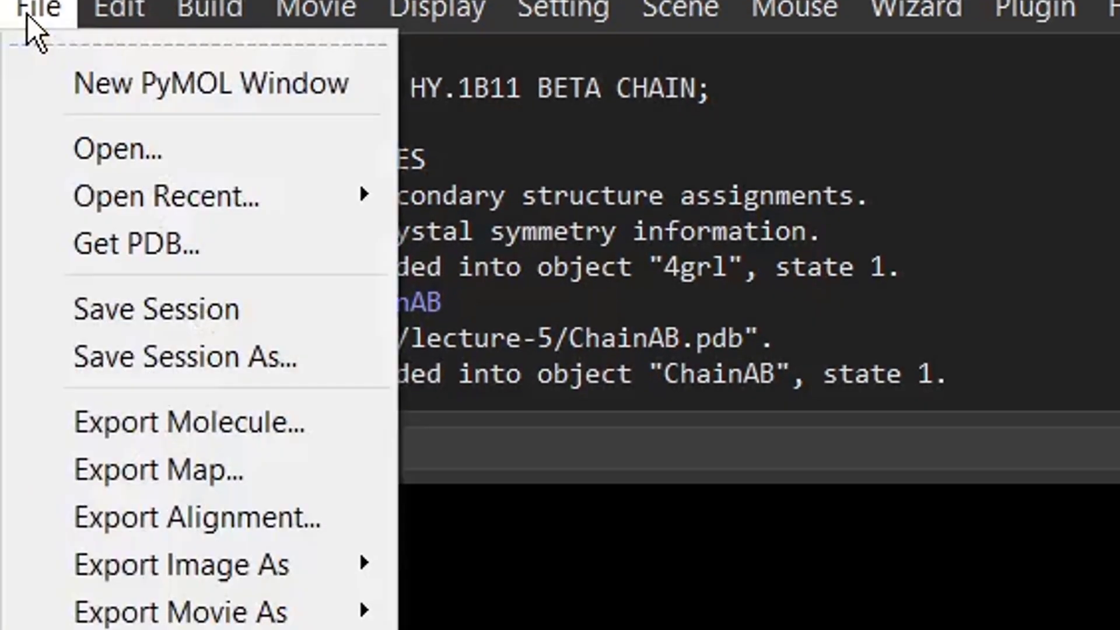
{"action": "mouse_move", "coordinate": [180, 363]}
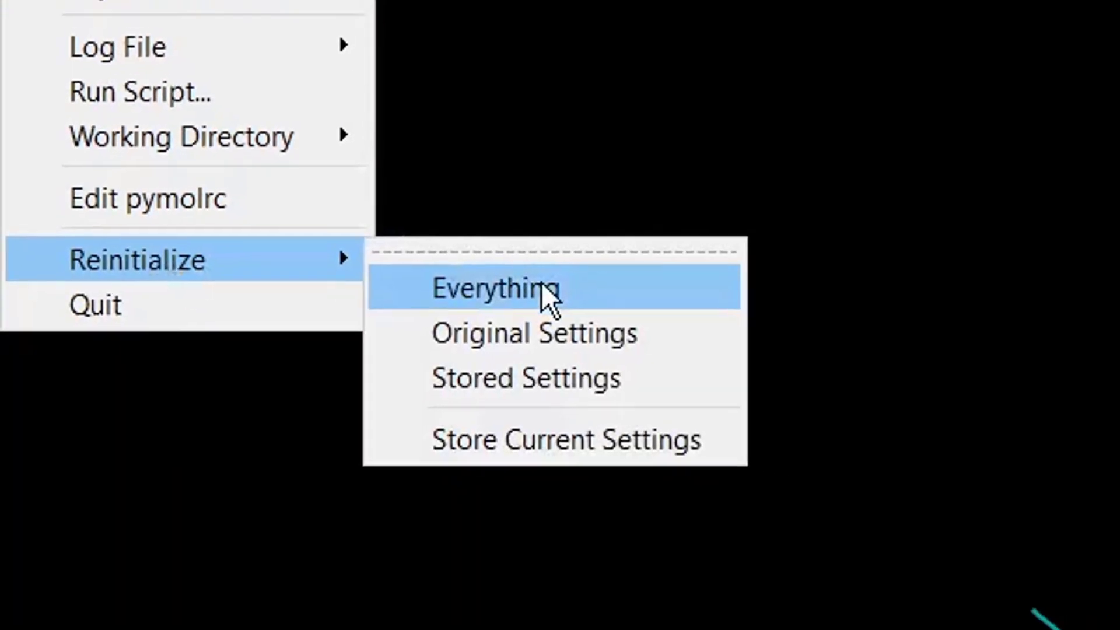
{"action": "left_click", "coordinate": [568, 392]}
Load 4grl.pdb from the lecture-5 folder and rotate it horizontally
{"action": "left_click", "coordinate": [32, 80]}
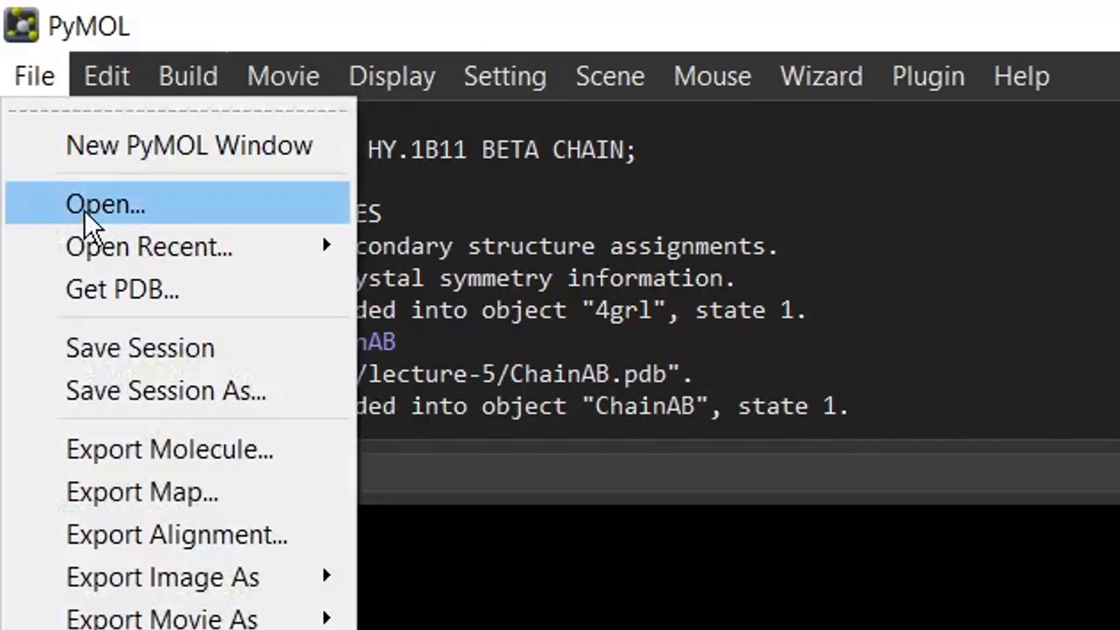
{"action": "left_click", "coordinate": [84, 209]}
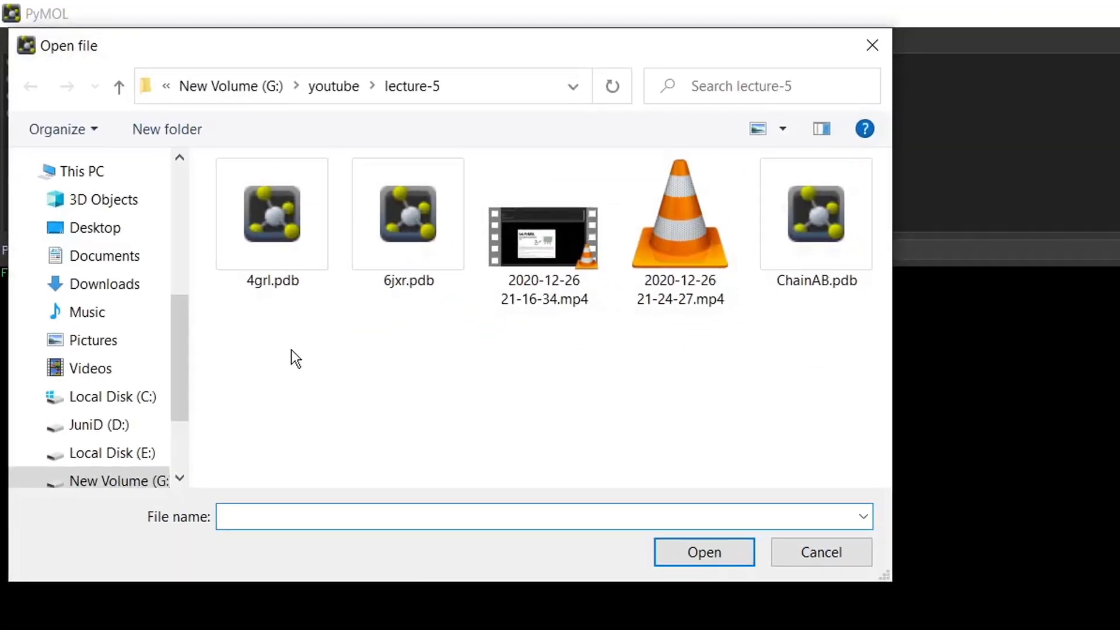
{"action": "double_click", "coordinate": [280, 279]}
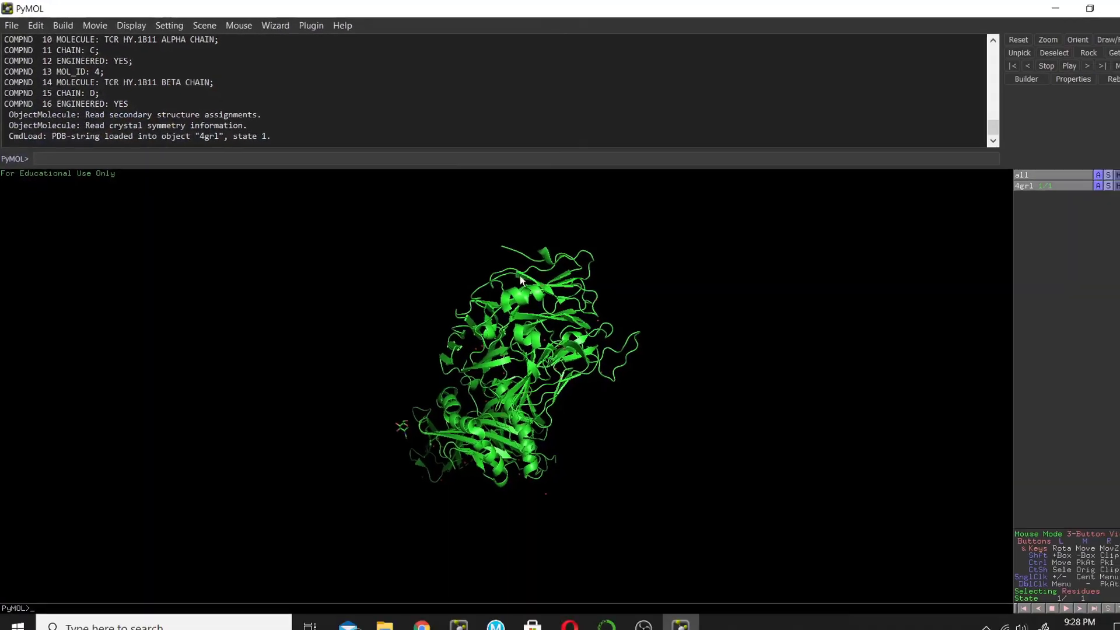
{"action": "left_click_drag", "start_coordinate": [520, 275], "coordinate": [518, 382]}
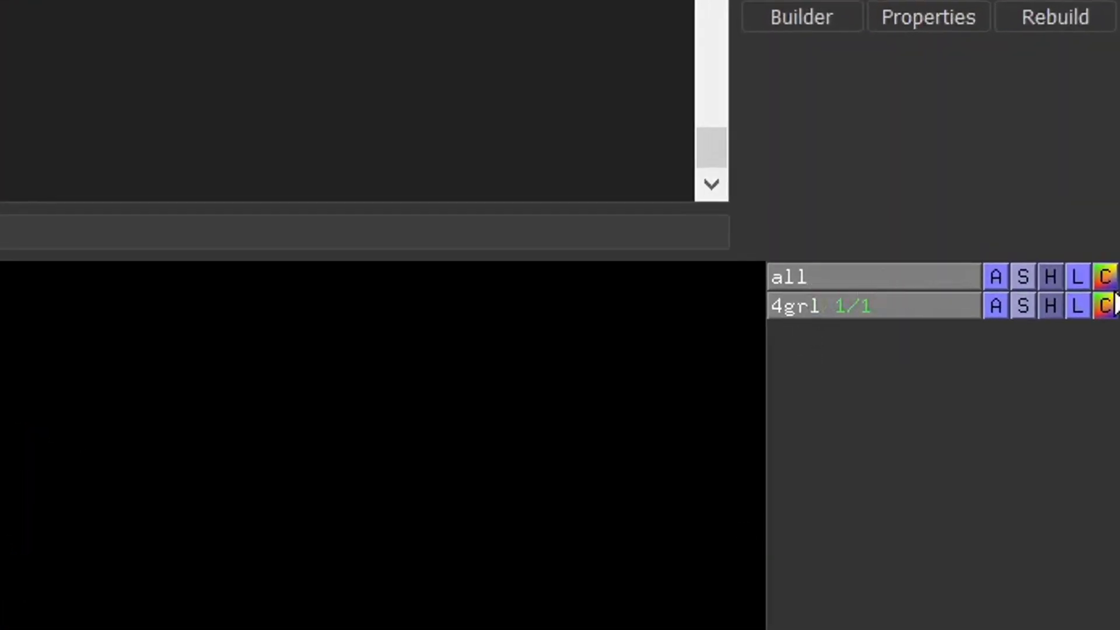
Colour 4grl by chain (elem C) in four colours and scroll the sequence viewer
{"action": "left_click", "coordinate": [1106, 278]}
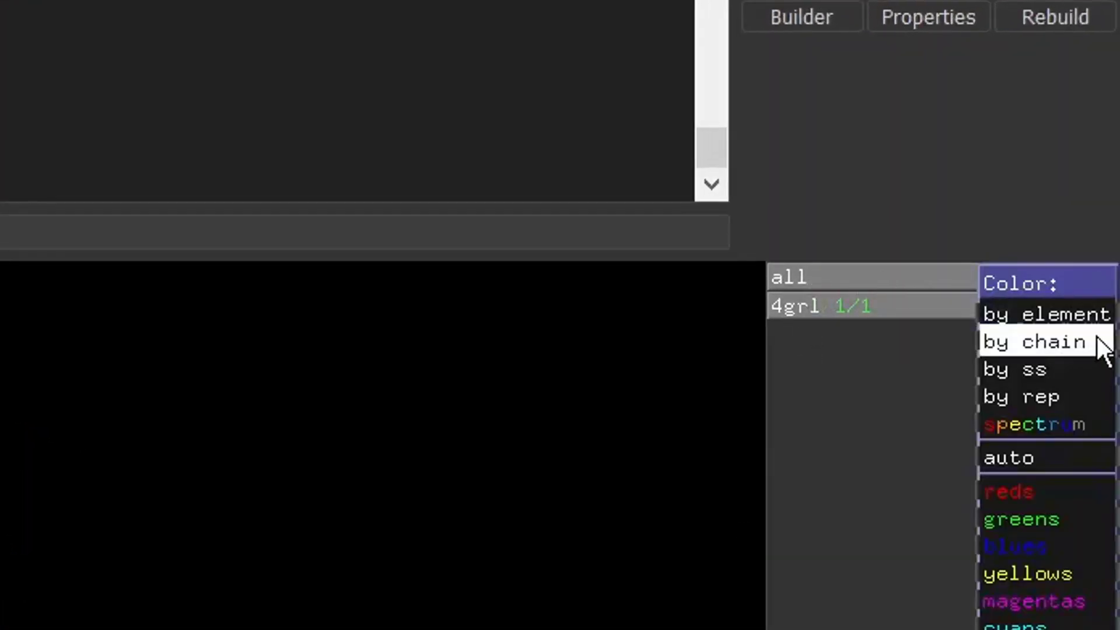
{"action": "mouse_move", "coordinate": [1096, 340]}
{"action": "left_click", "coordinate": [880, 350]}
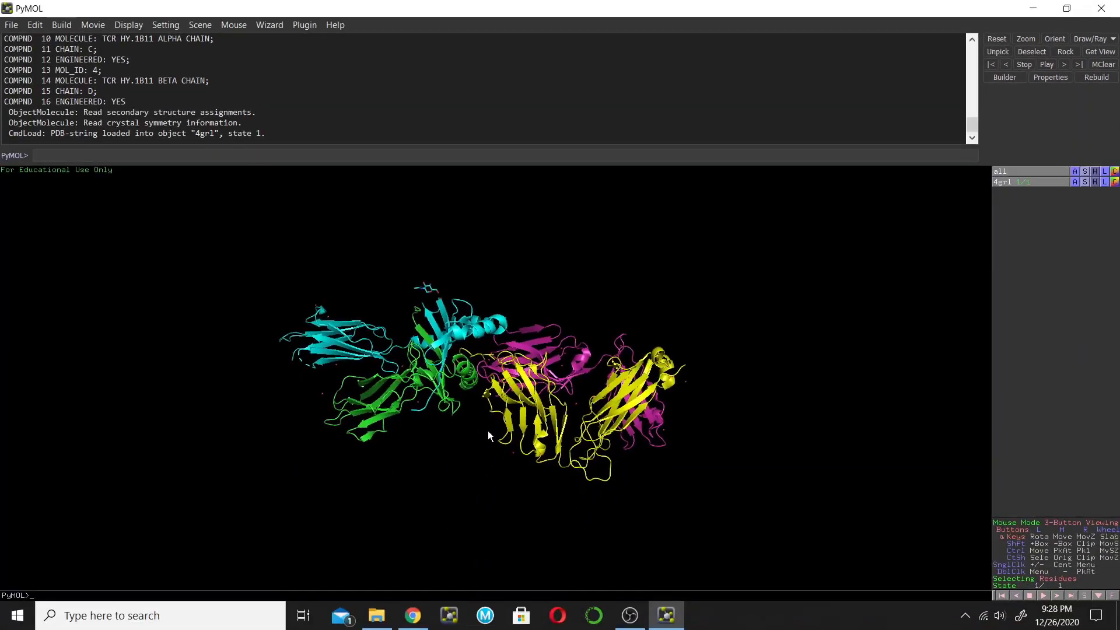
{"action": "mouse_move", "coordinate": [488, 430]}
{"action": "left_mouse_down"}
{"action": "mouse_move", "coordinate": [519, 304]}
{"action": "mouse_move", "coordinate": [461, 361]}
{"action": "mouse_move", "coordinate": [445, 423]}
{"action": "mouse_move", "coordinate": [477, 436]}
{"action": "left_mouse_up"}
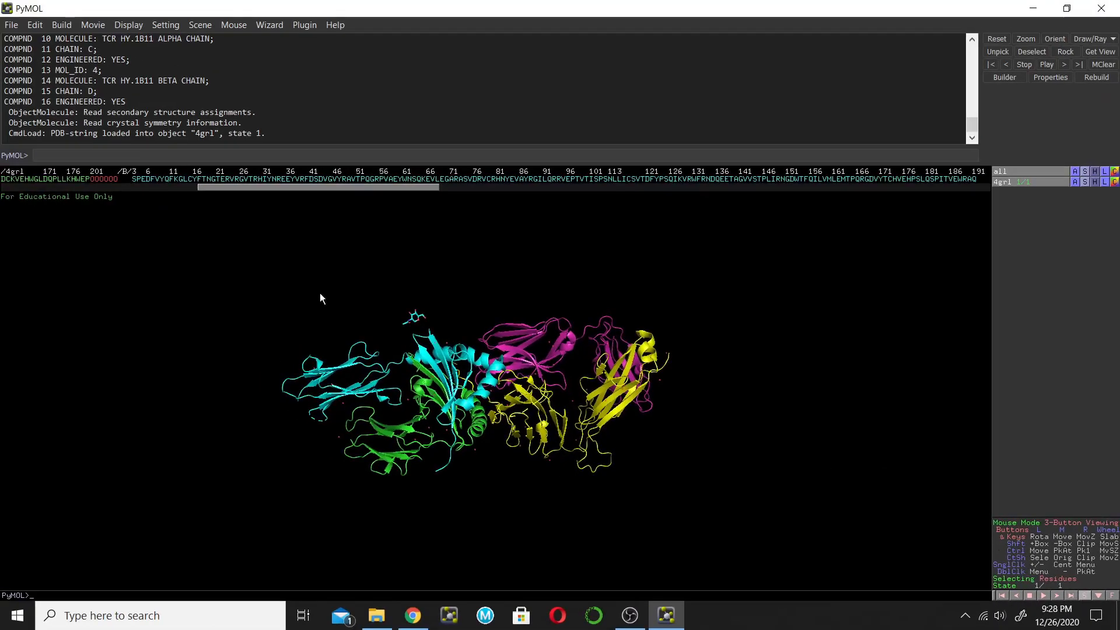
{"action": "left_click_drag", "start_coordinate": [239, 187], "coordinate": [30, 184]}
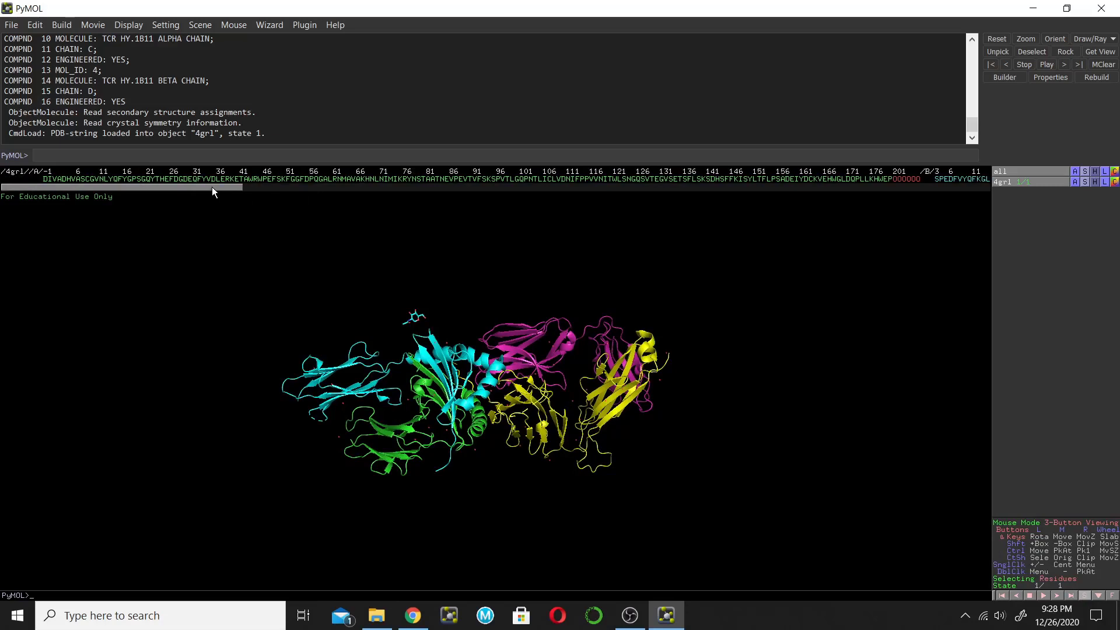
{"action": "left_click_drag", "start_coordinate": [210, 187], "coordinate": [520, 187]}
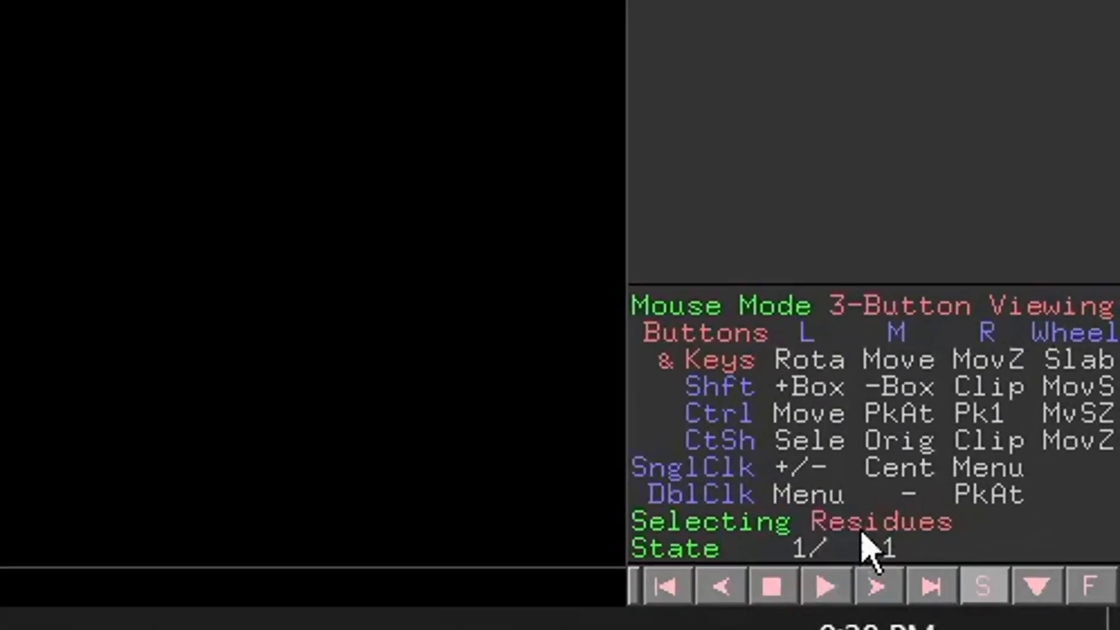
Switch selection mode to Chains and remove chain C from 4grl
{"action": "left_click", "coordinate": [792, 512]}
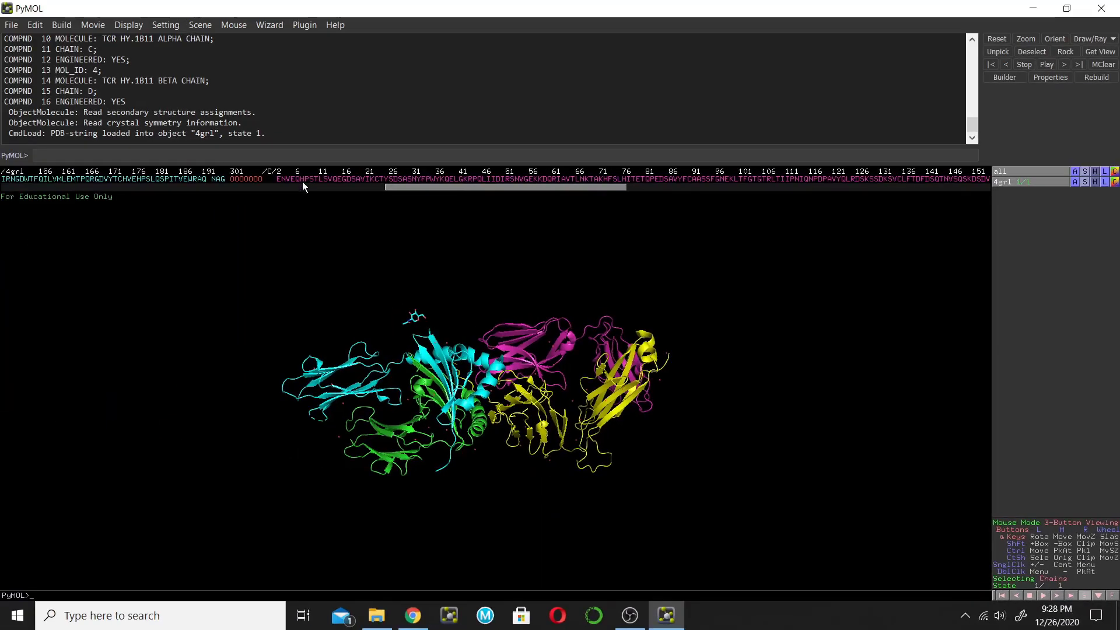
{"action": "left_click", "coordinate": [302, 180]}
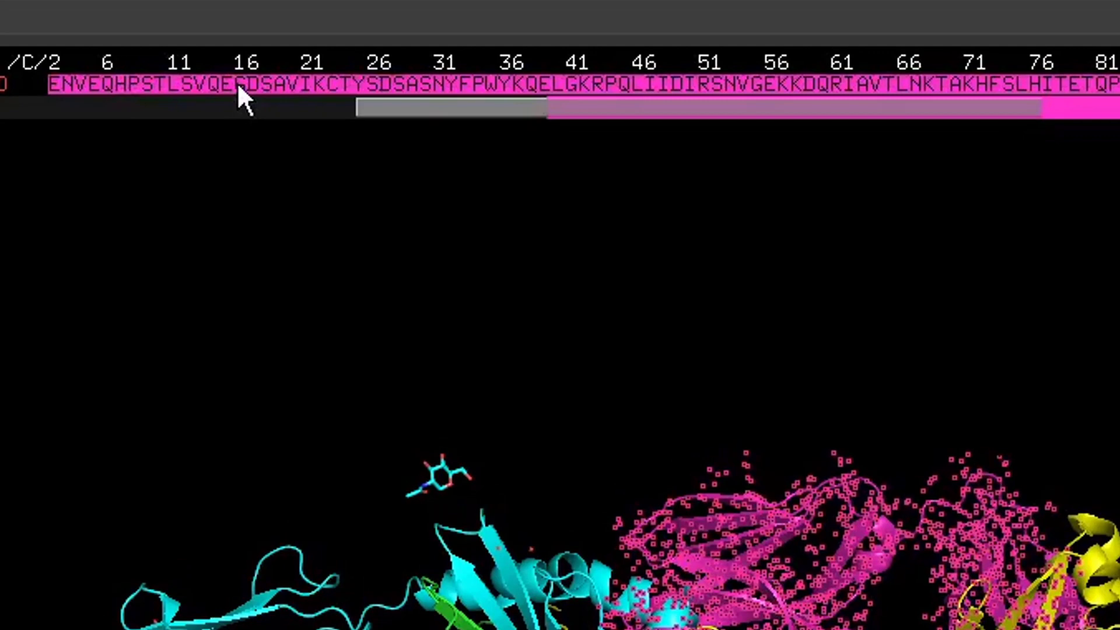
{"action": "right_click", "coordinate": [237, 82]}
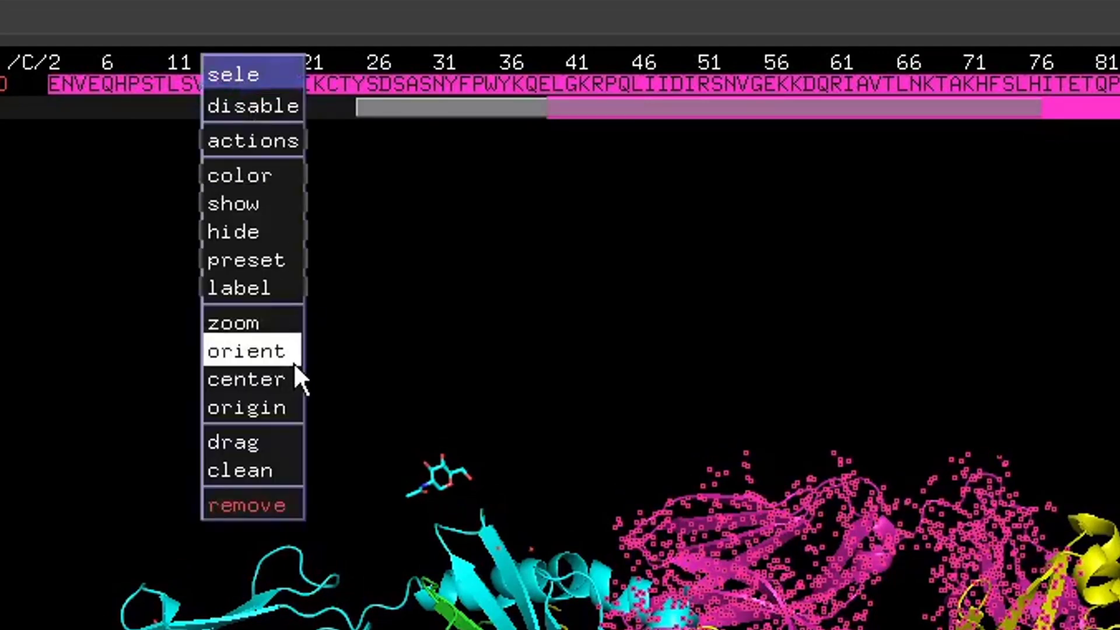
{"action": "left_click", "coordinate": [254, 505]}
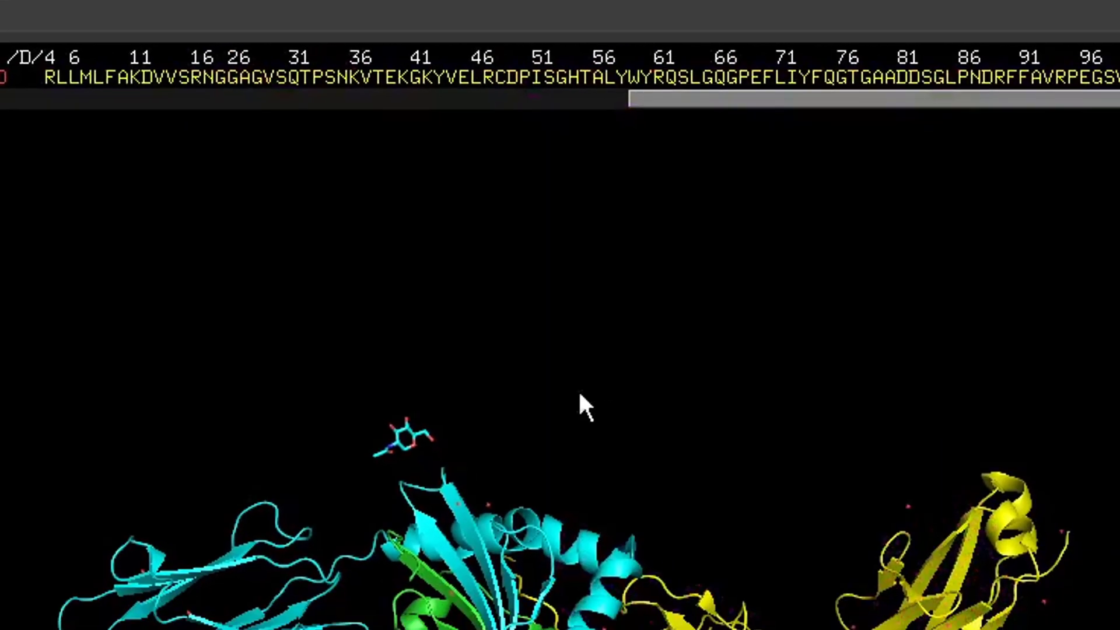
Select chain D and remove it from the structure
{"action": "mouse_move", "coordinate": [408, 56]}
{"action": "left_mouse_down"}
{"action": "mouse_move", "coordinate": [314, 58]}
{"action": "mouse_move", "coordinate": [404, 58]}
{"action": "left_mouse_up"}
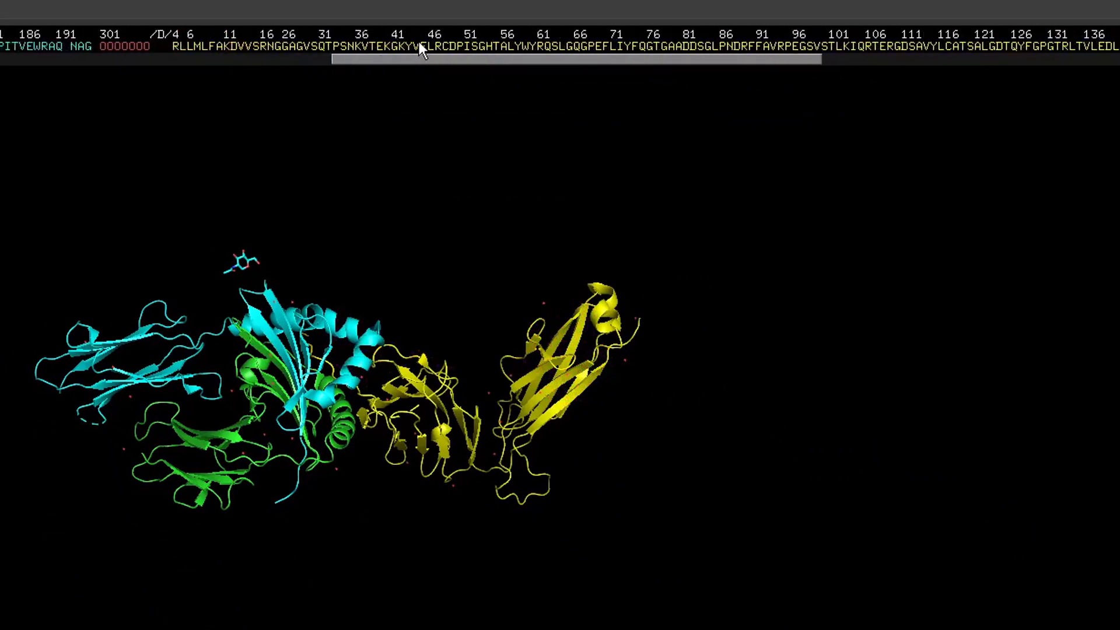
{"action": "left_click", "coordinate": [418, 43]}
{"action": "left_click", "coordinate": [465, 182]}
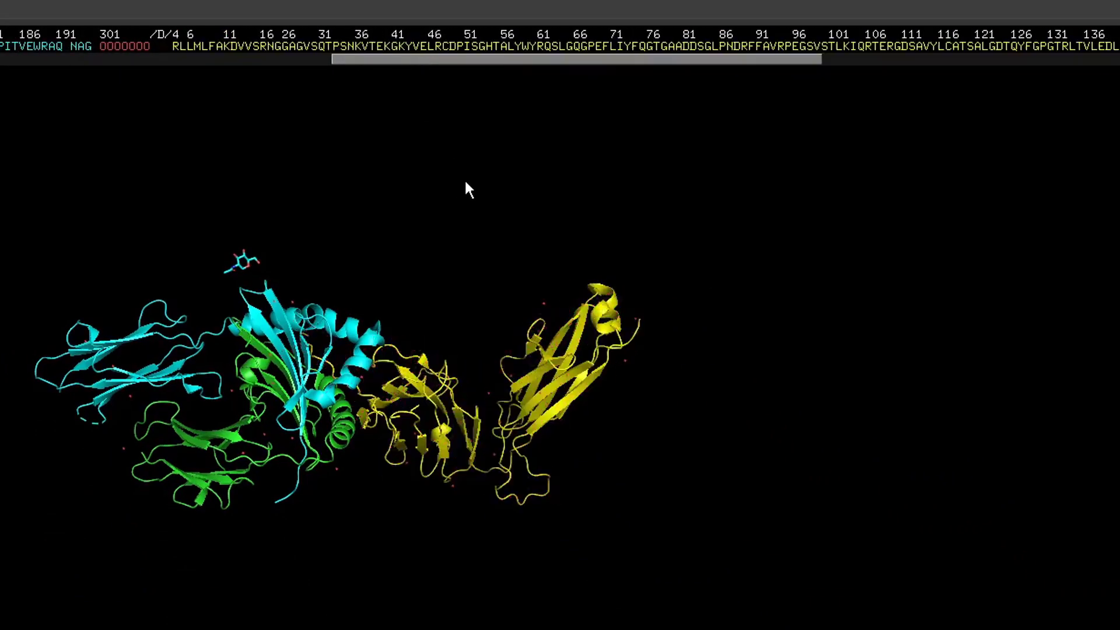
{"action": "left_click", "coordinate": [553, 390]}
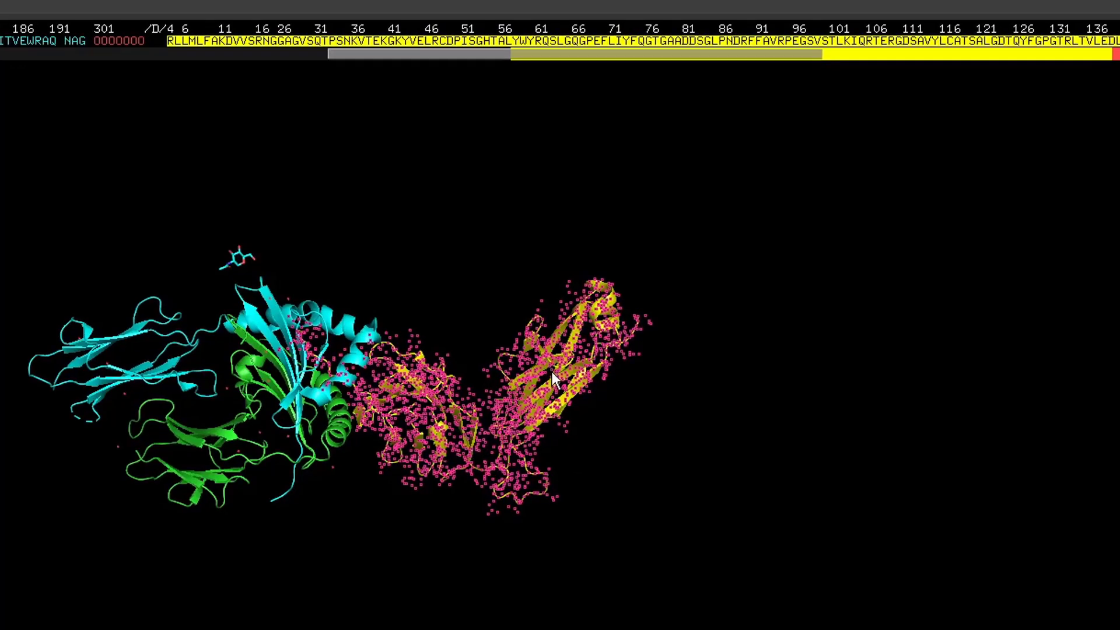
{"action": "right_click", "coordinate": [554, 376]}
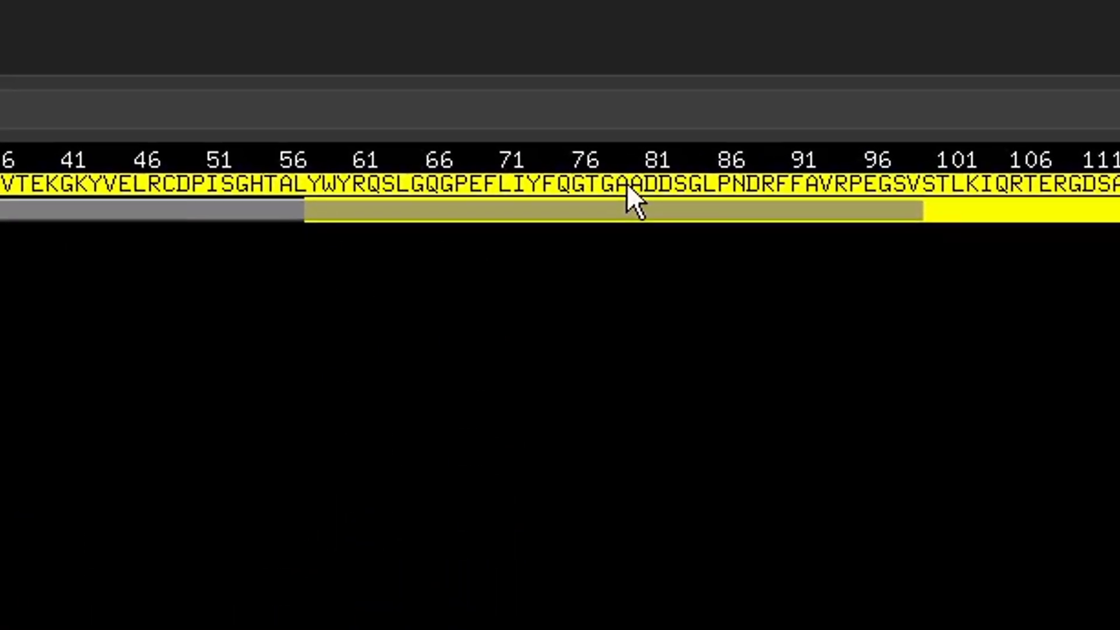
{"action": "right_click", "coordinate": [627, 182]}
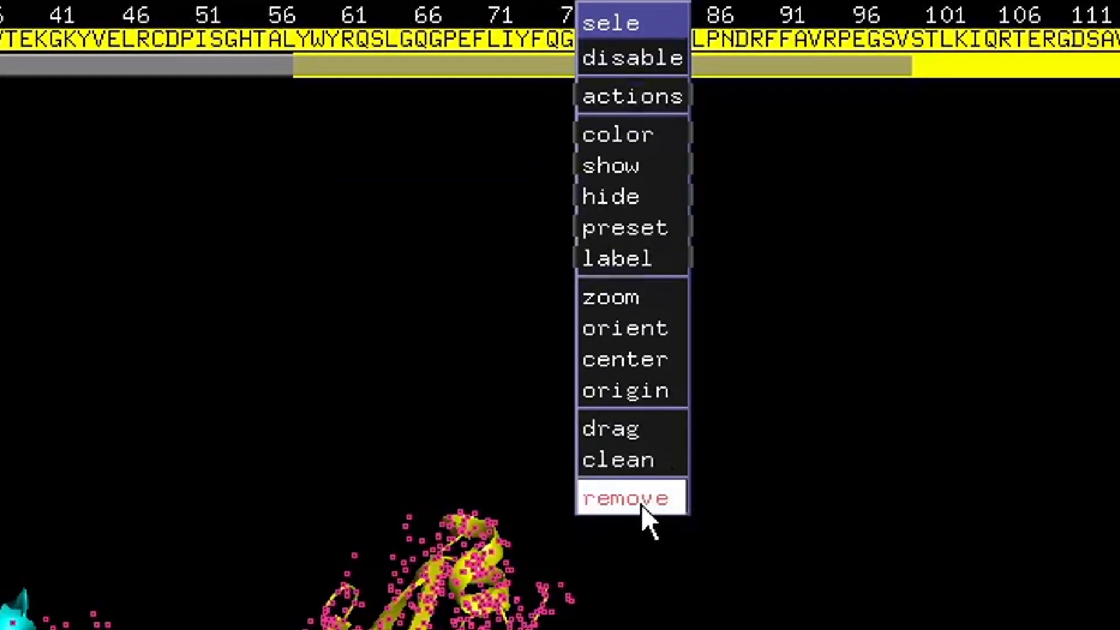
{"action": "left_click", "coordinate": [642, 516]}
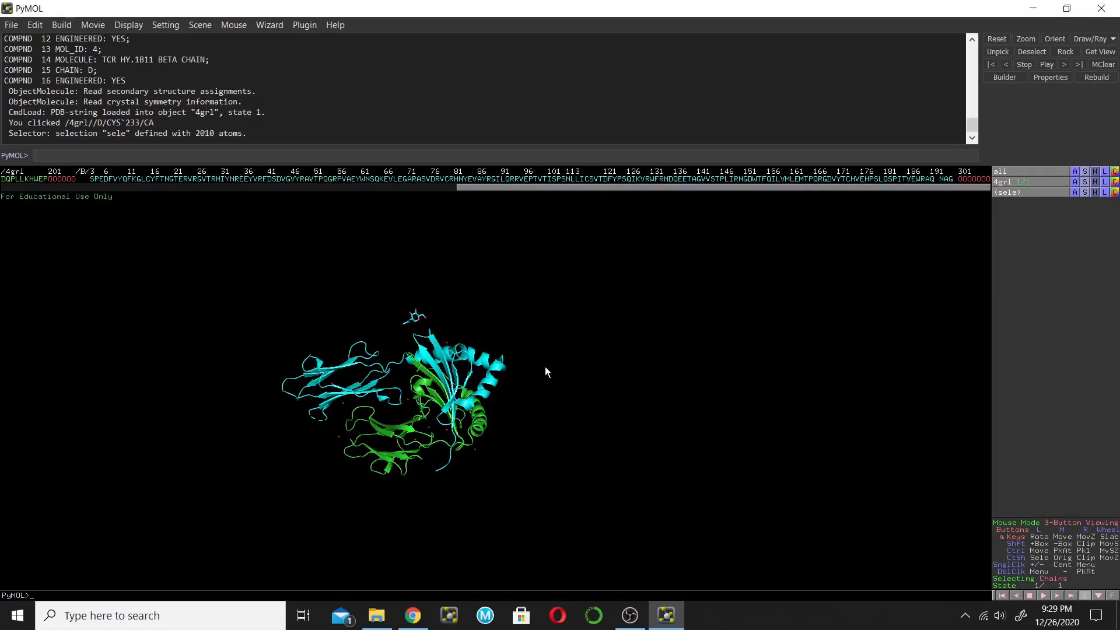
Rotate and zoom the view of the remaining cyan and green chains
{"action": "left_click_drag", "start_coordinate": [545, 366], "coordinate": [519, 439]}
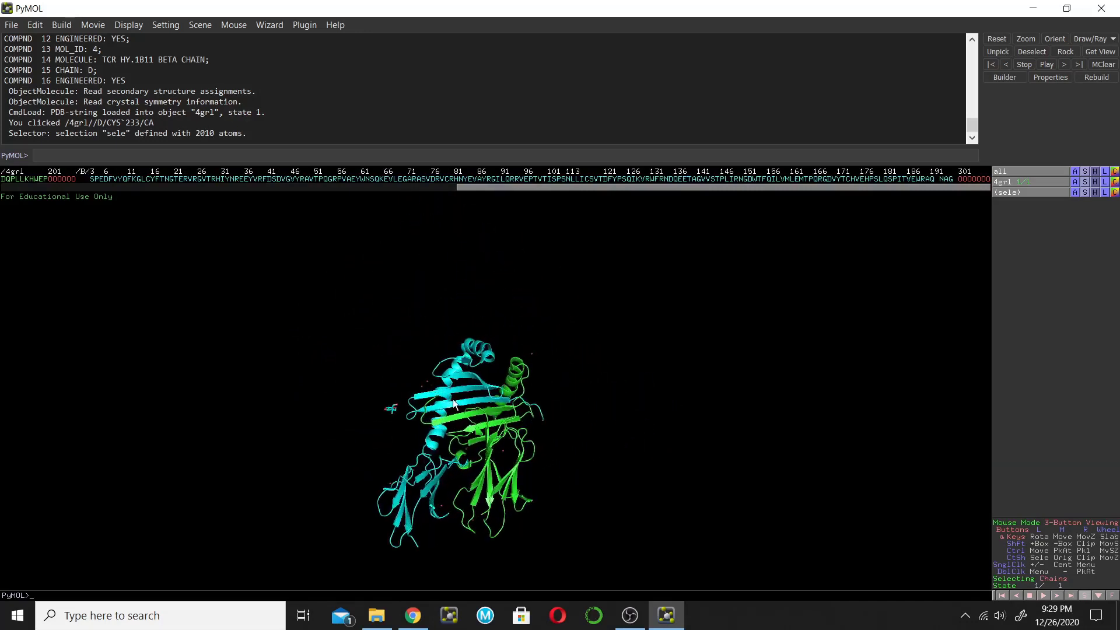
{"action": "right_click_drag", "start_coordinate": [482, 359], "coordinate": [515, 300]}
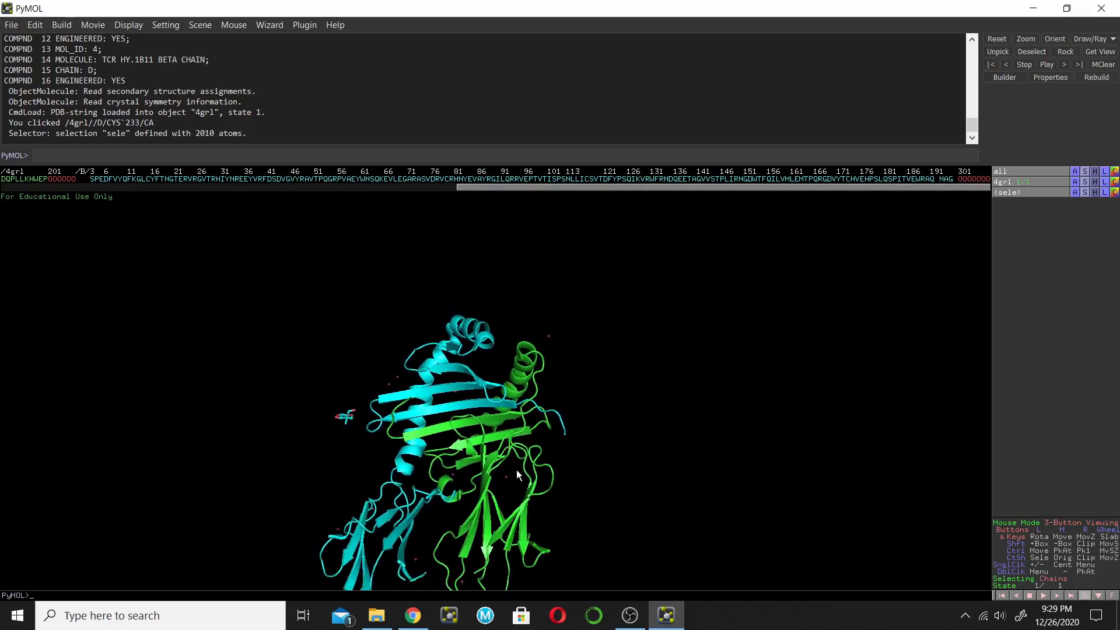
{"action": "right_click_drag", "start_coordinate": [506, 474], "coordinate": [536, 370]}
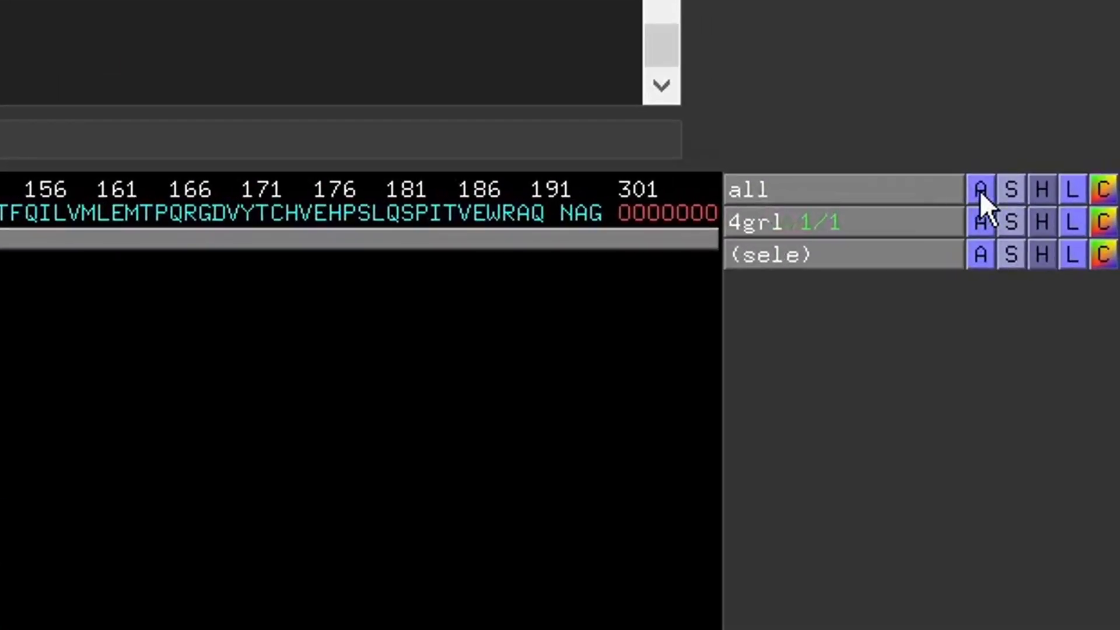
Remove the water molecules from all objects and rotate the model
{"action": "left_click", "coordinate": [980, 191]}
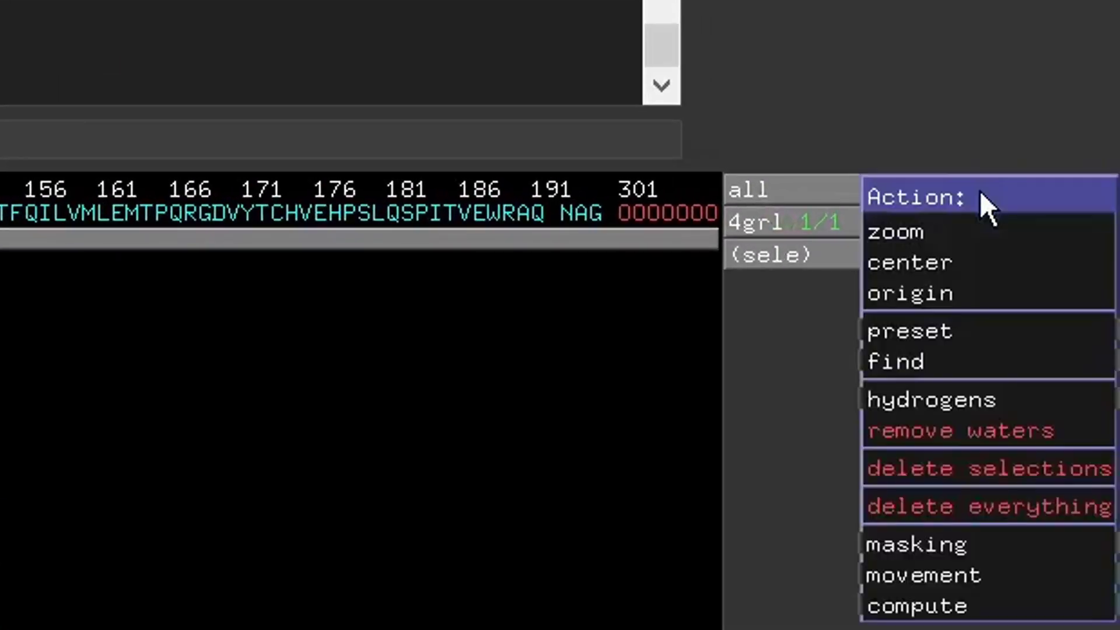
{"action": "left_click", "coordinate": [957, 428]}
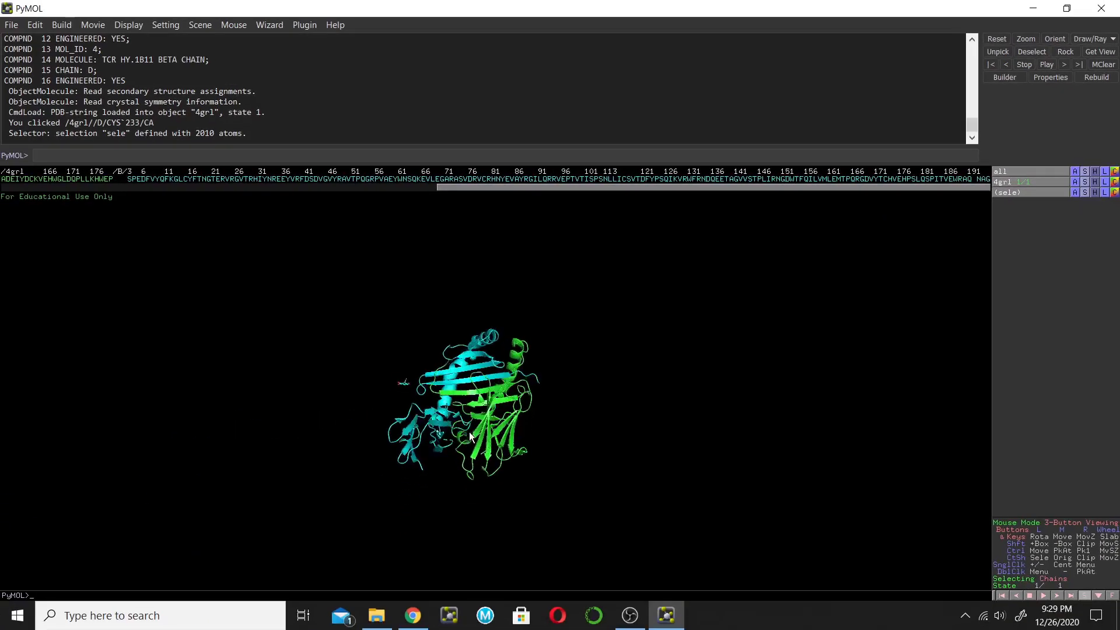
{"action": "left_click_drag", "start_coordinate": [470, 433], "coordinate": [215, 189]}
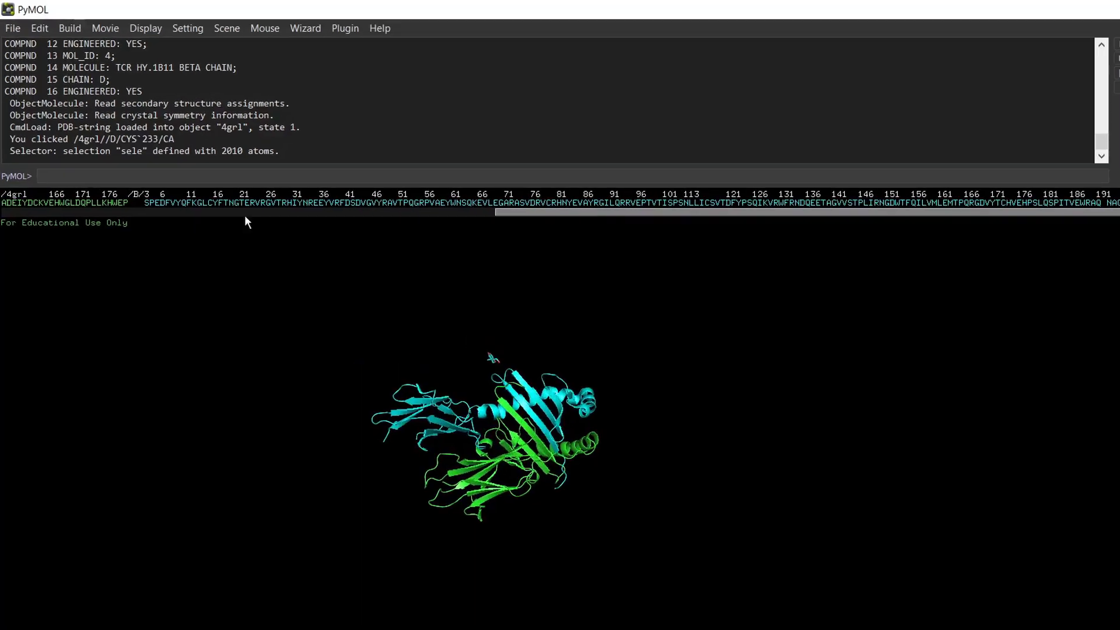
Open the Export Molecule window and move it over the viewer
{"action": "left_click", "coordinate": [13, 28]}
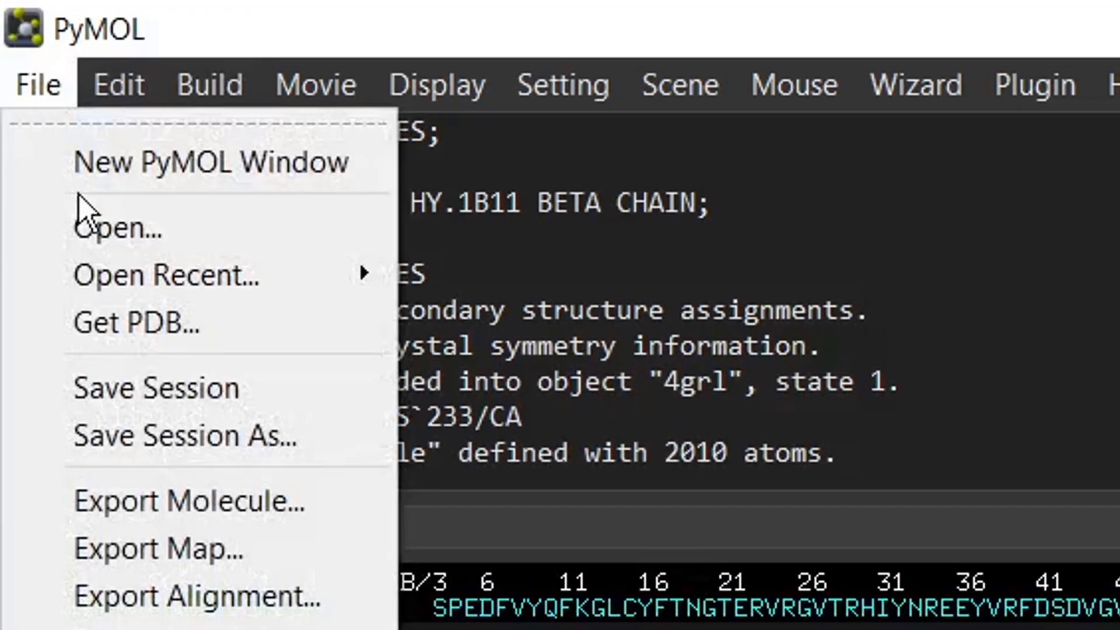
{"action": "key", "text": "Escape"}
{"action": "left_click", "coordinate": [36, 93]}
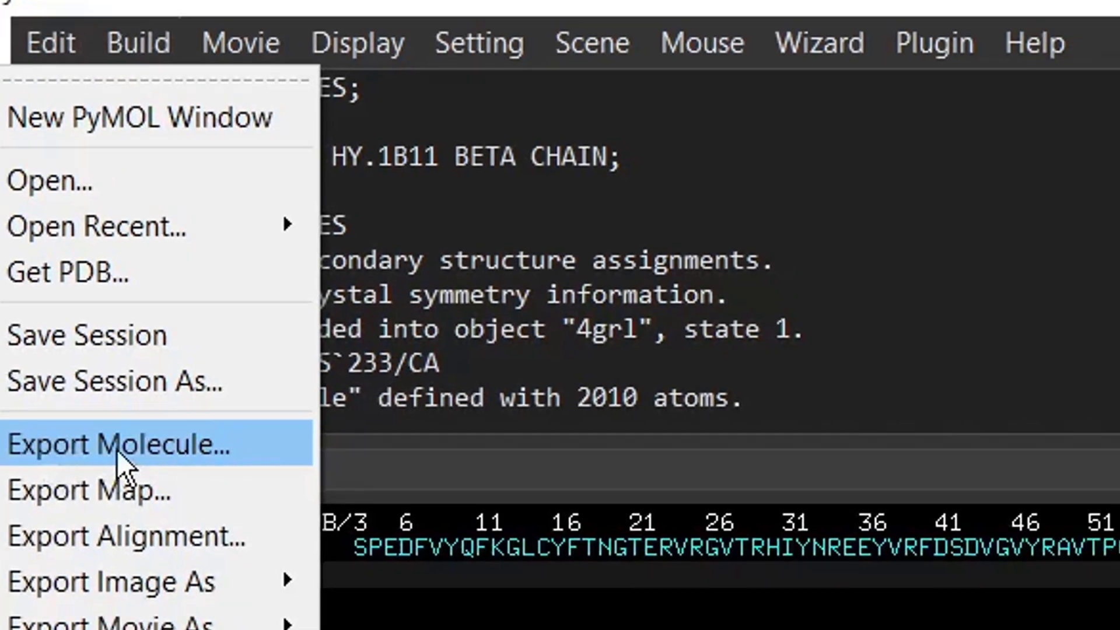
{"action": "left_click", "coordinate": [186, 503]}
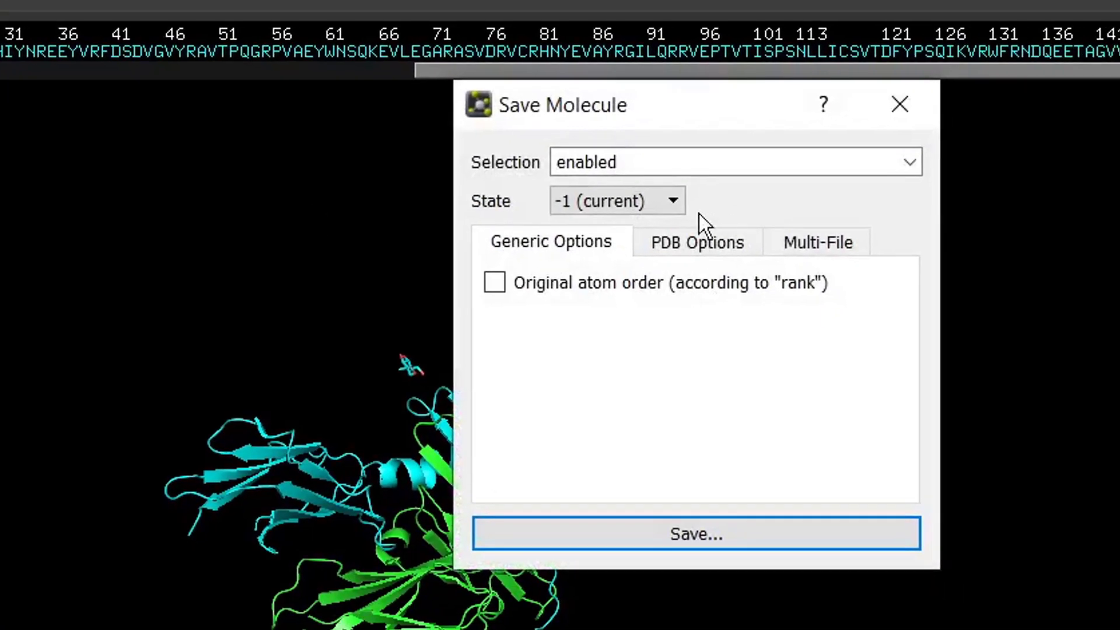
{"action": "left_click_drag", "start_coordinate": [600, 106], "coordinate": [871, 232]}
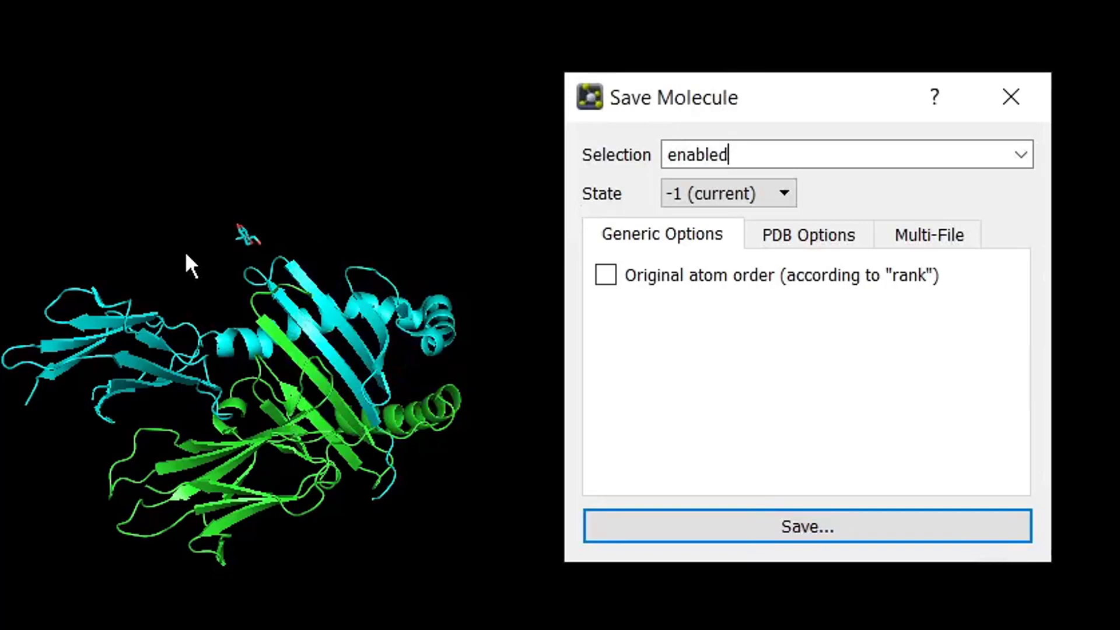
{"action": "left_click_drag", "start_coordinate": [721, 105], "coordinate": [696, 46]}
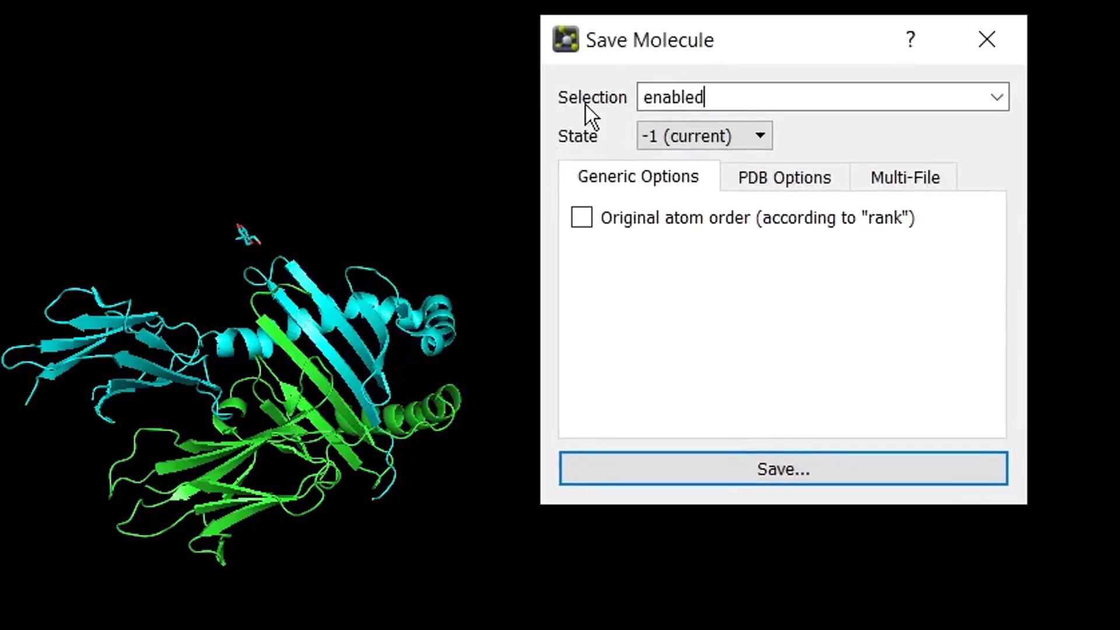
Save the molecule in PDB format over ChainAB.pdb, confirming the replacement
{"action": "left_click", "coordinate": [760, 472]}
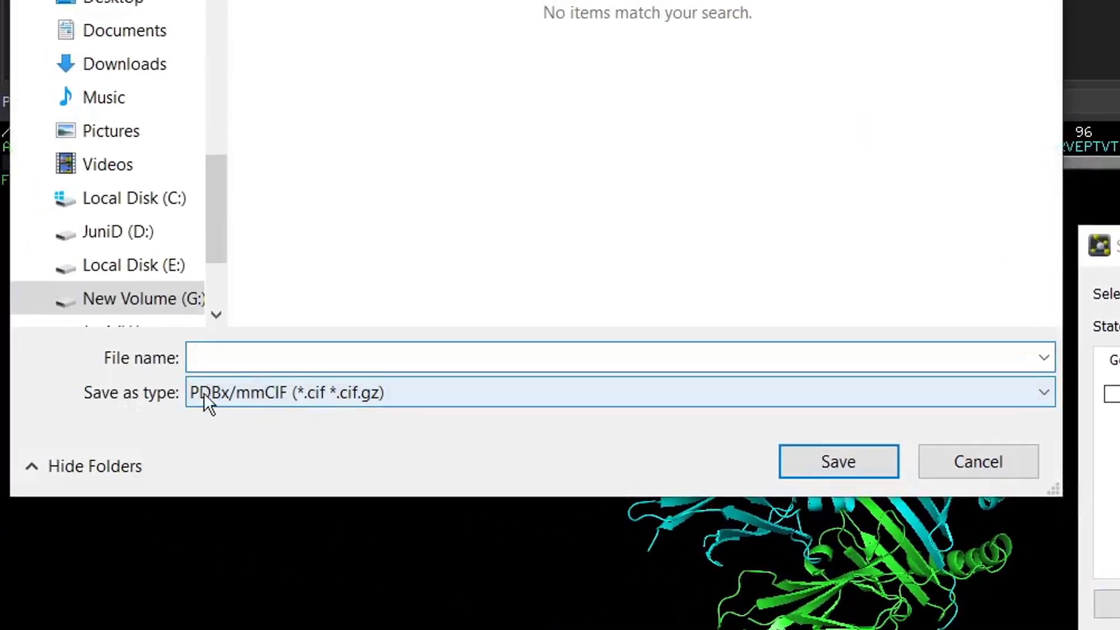
{"action": "left_click", "coordinate": [250, 392]}
{"action": "left_click", "coordinate": [250, 443]}
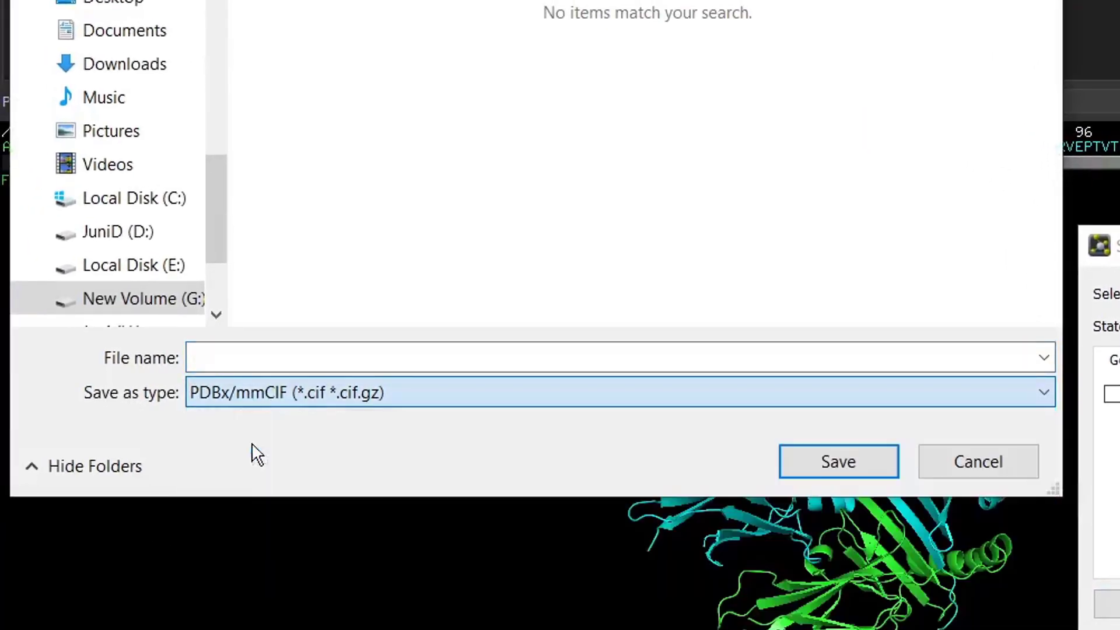
{"action": "left_click", "coordinate": [650, 140]}
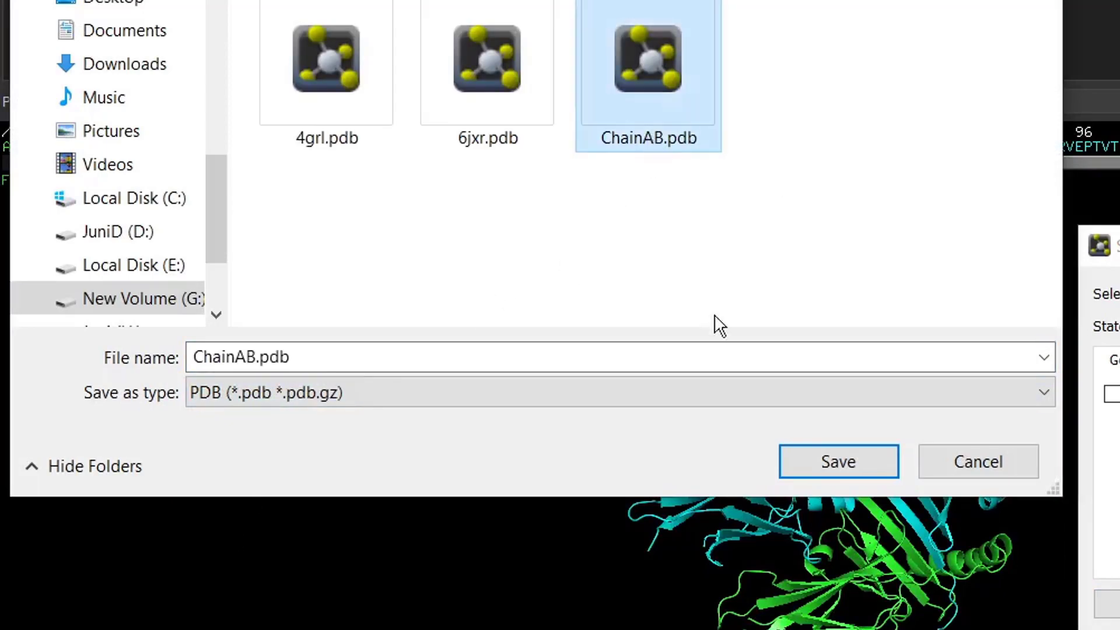
{"action": "left_click", "coordinate": [841, 464]}
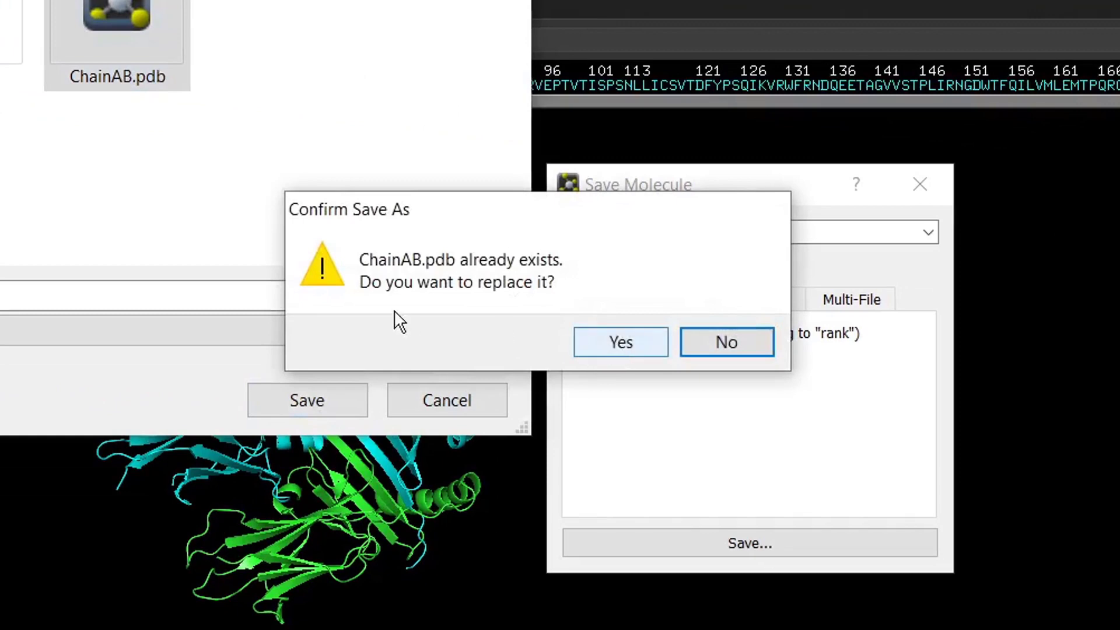
{"action": "left_click", "coordinate": [595, 341]}
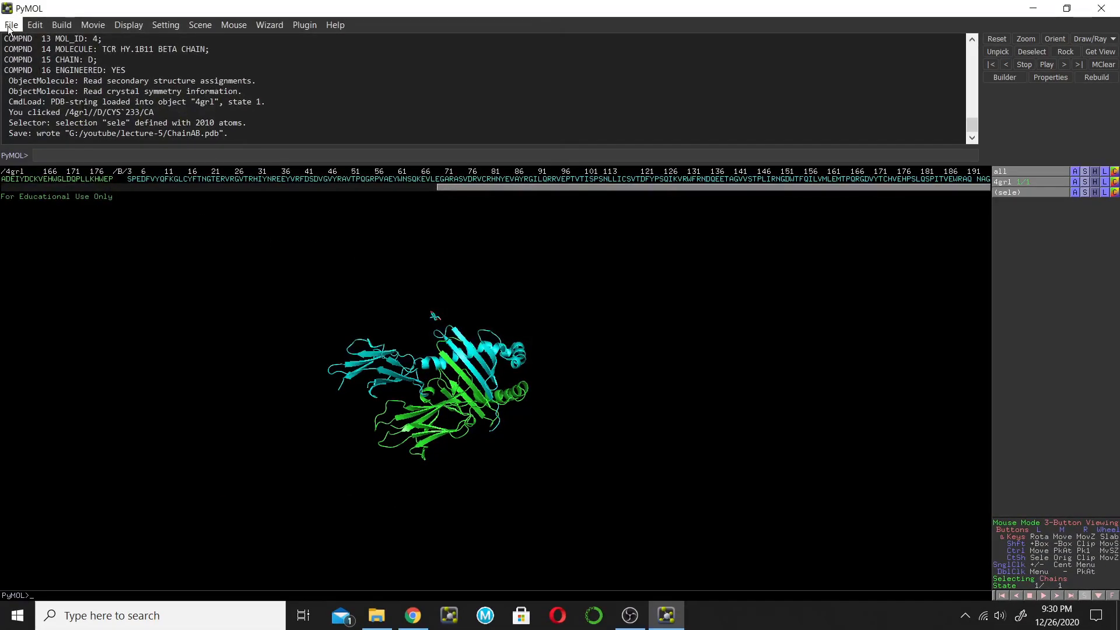
Reinitialize everything to empty the PyMOL session
{"action": "left_click", "coordinate": [10, 25]}
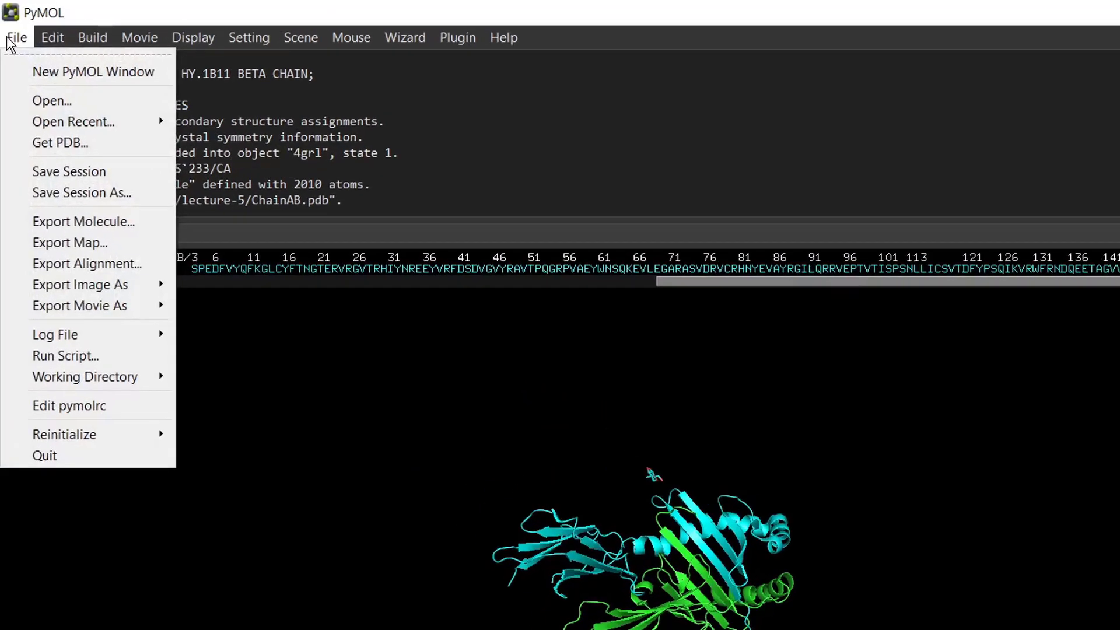
{"action": "mouse_move", "coordinate": [75, 440]}
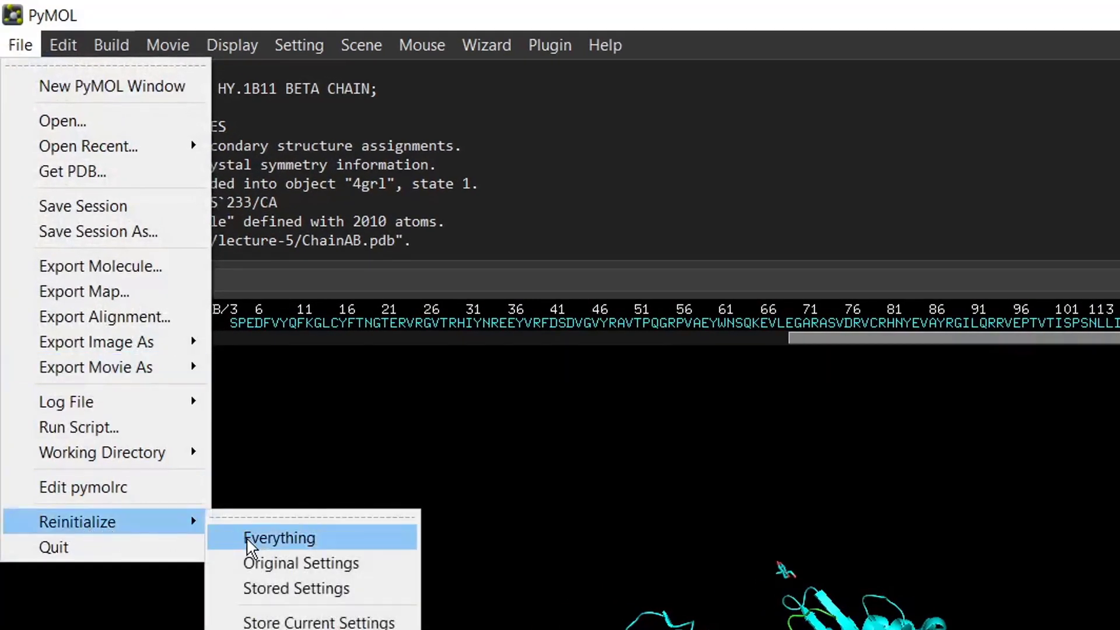
{"action": "left_click", "coordinate": [280, 539]}
Open ChainAB.pdb from the lecture-5 folder
{"action": "left_click", "coordinate": [17, 46]}
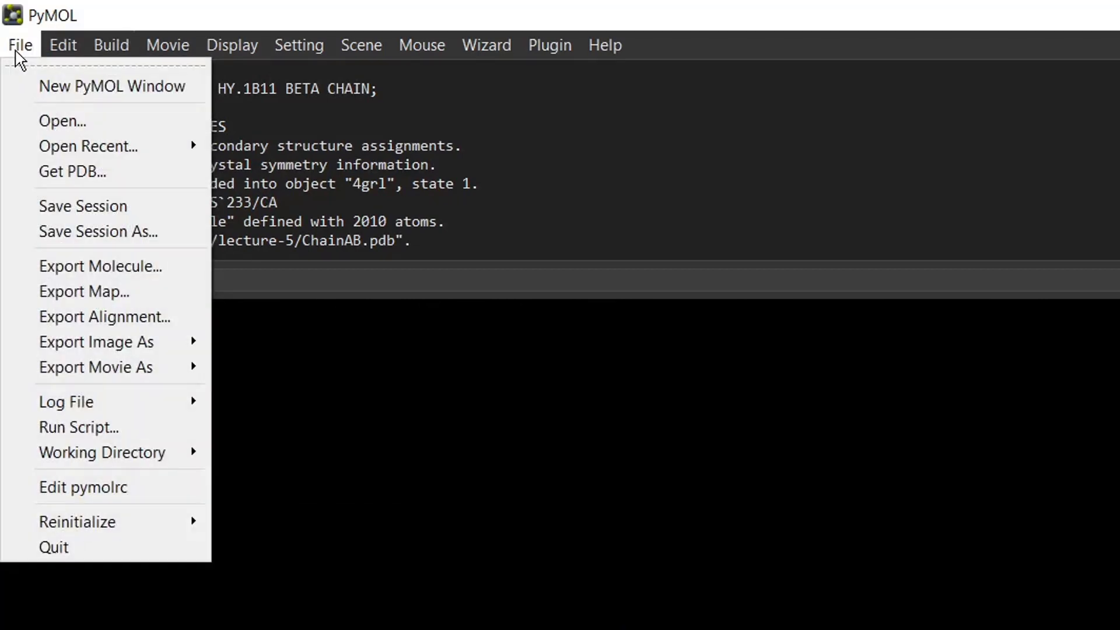
{"action": "left_click", "coordinate": [58, 120]}
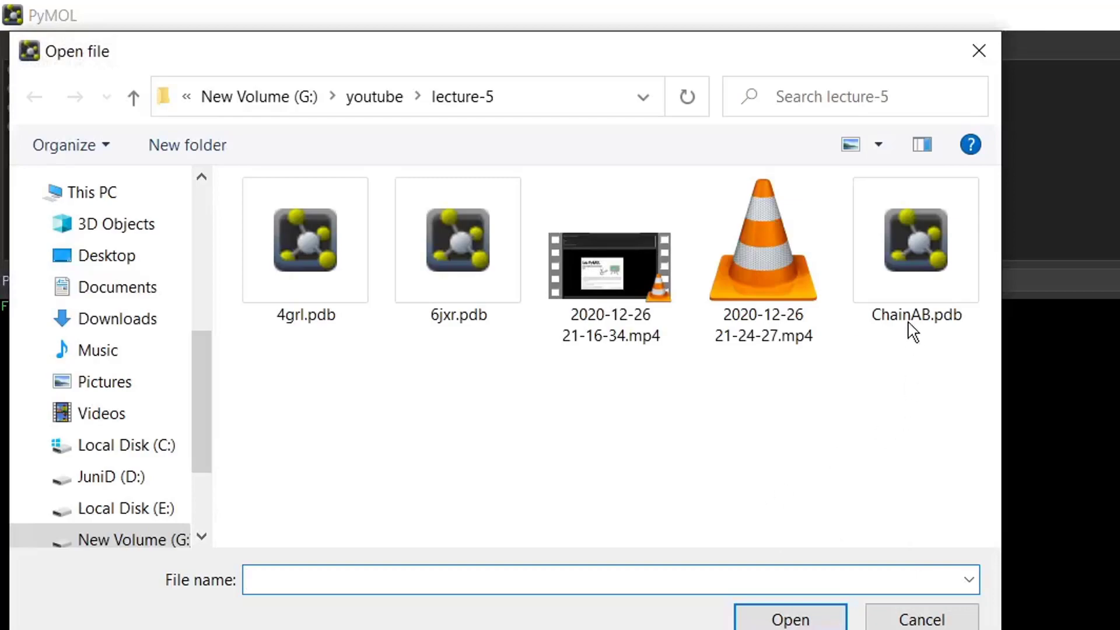
{"action": "double_click", "coordinate": [913, 333]}
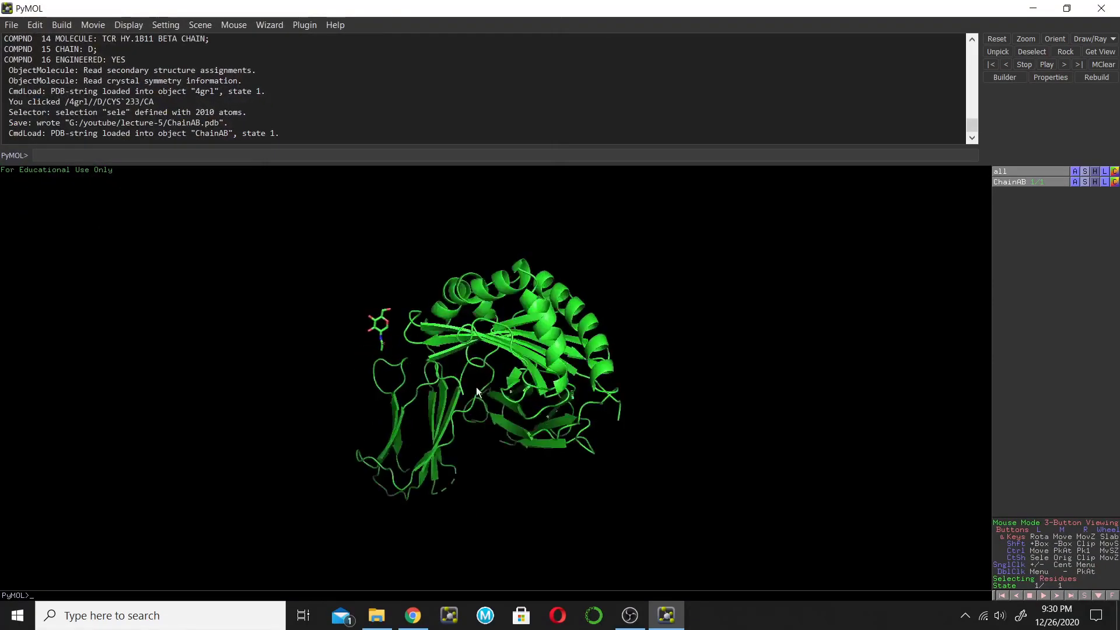
Colour ChainAB by chain (elem C), rotate it, and turn on the sequence display
{"action": "left_click_drag", "start_coordinate": [477, 391], "coordinate": [631, 390]}
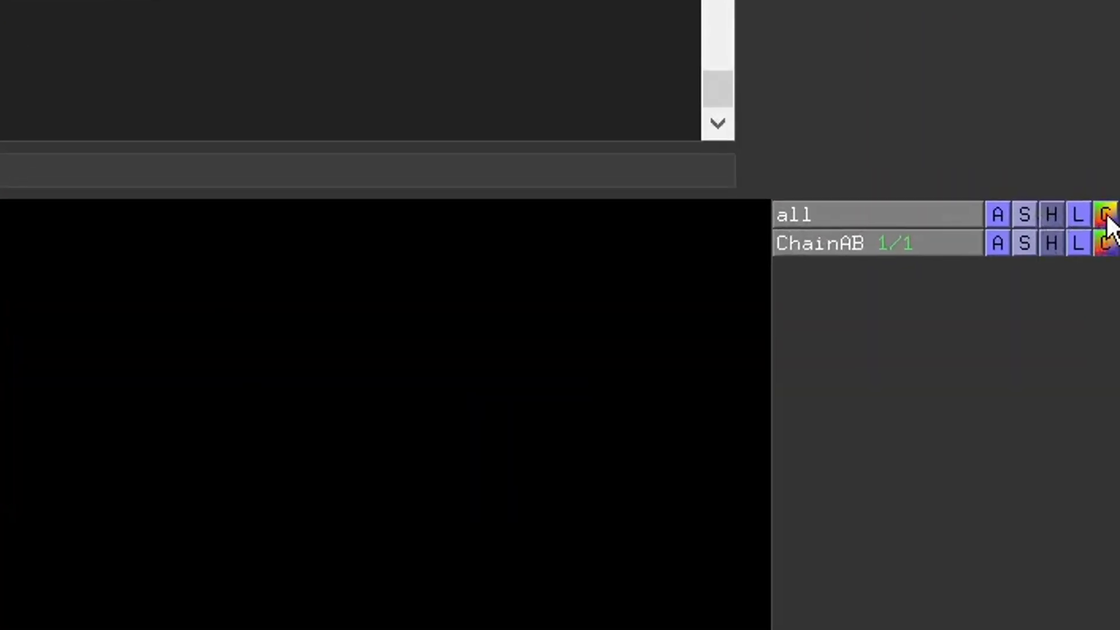
{"action": "left_click", "coordinate": [1107, 216]}
{"action": "mouse_move", "coordinate": [1088, 280]}
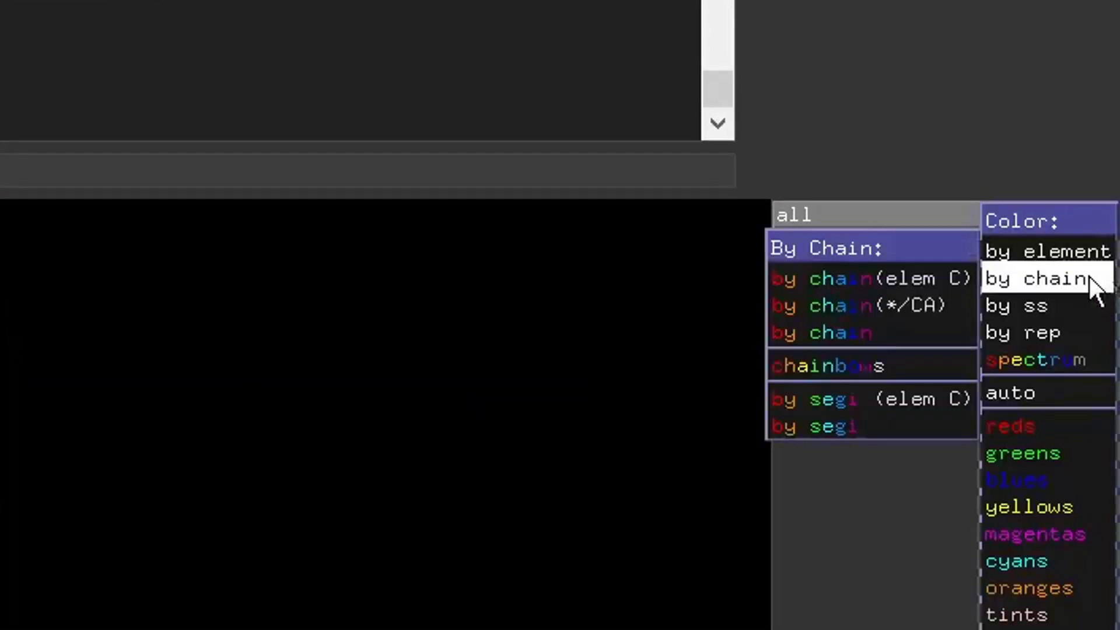
{"action": "left_click", "coordinate": [861, 280]}
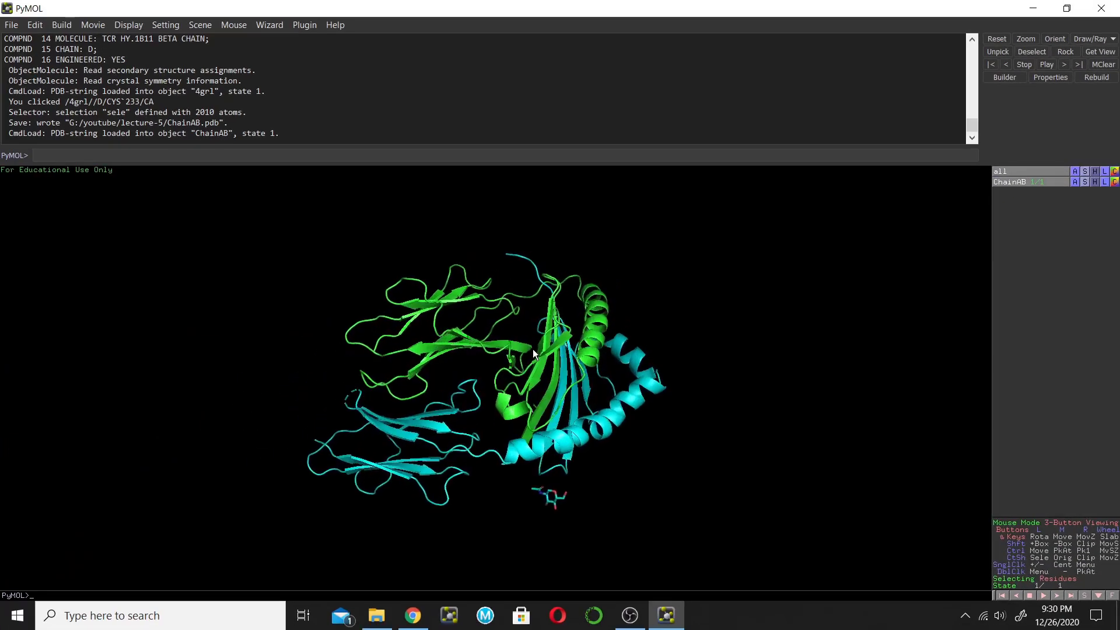
{"action": "left_click_drag", "start_coordinate": [533, 349], "coordinate": [561, 440]}
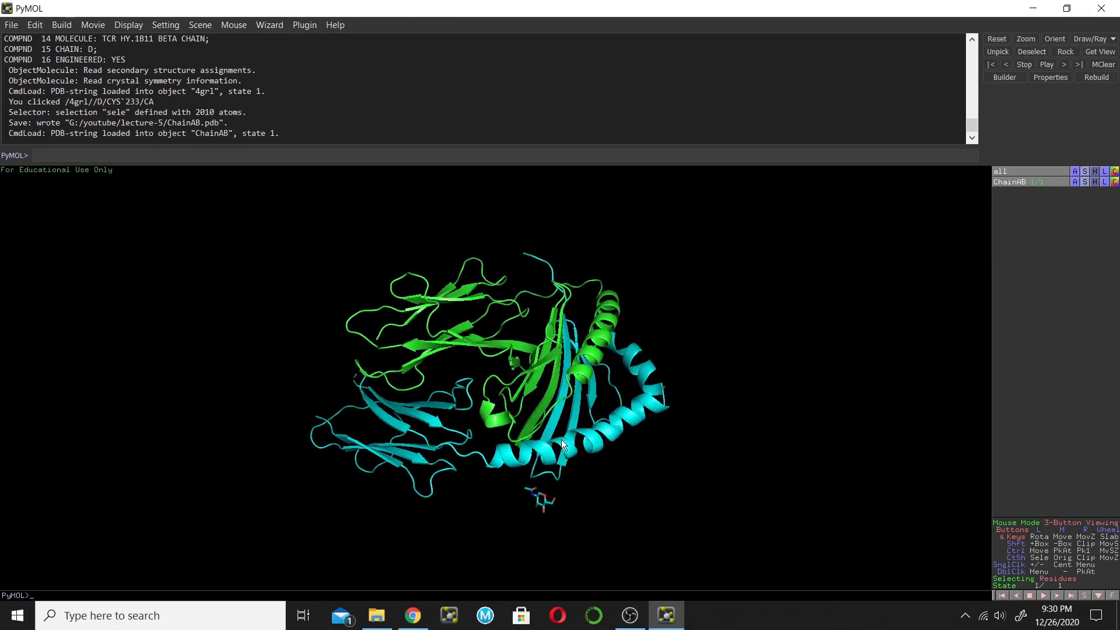
{"action": "left_click_drag", "start_coordinate": [561, 439], "coordinate": [558, 415]}
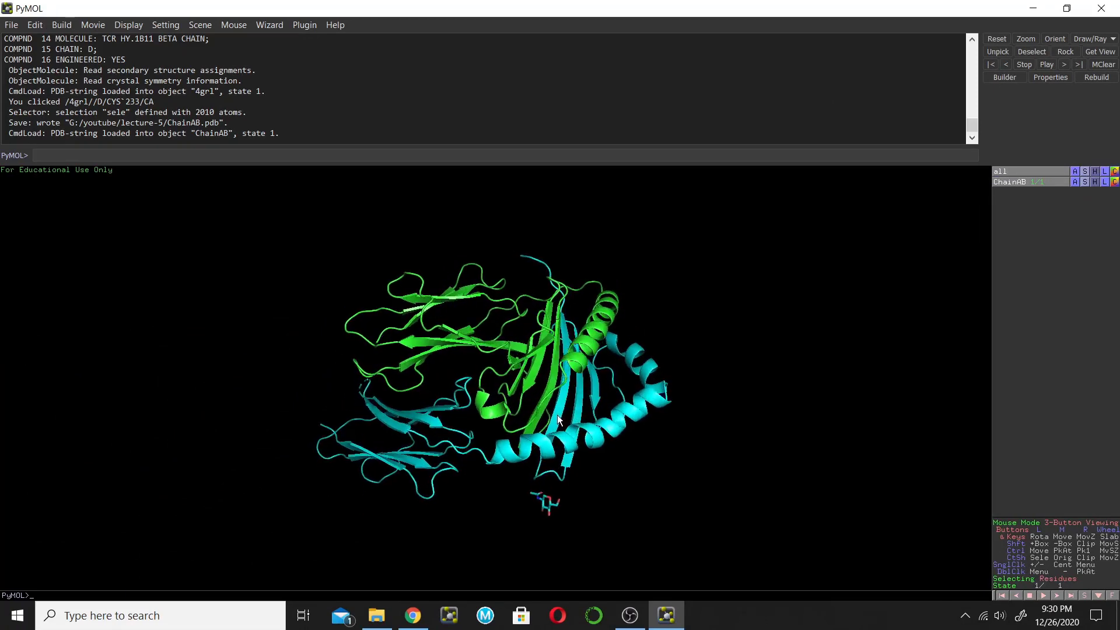
{"action": "left_click", "coordinate": [1085, 596]}
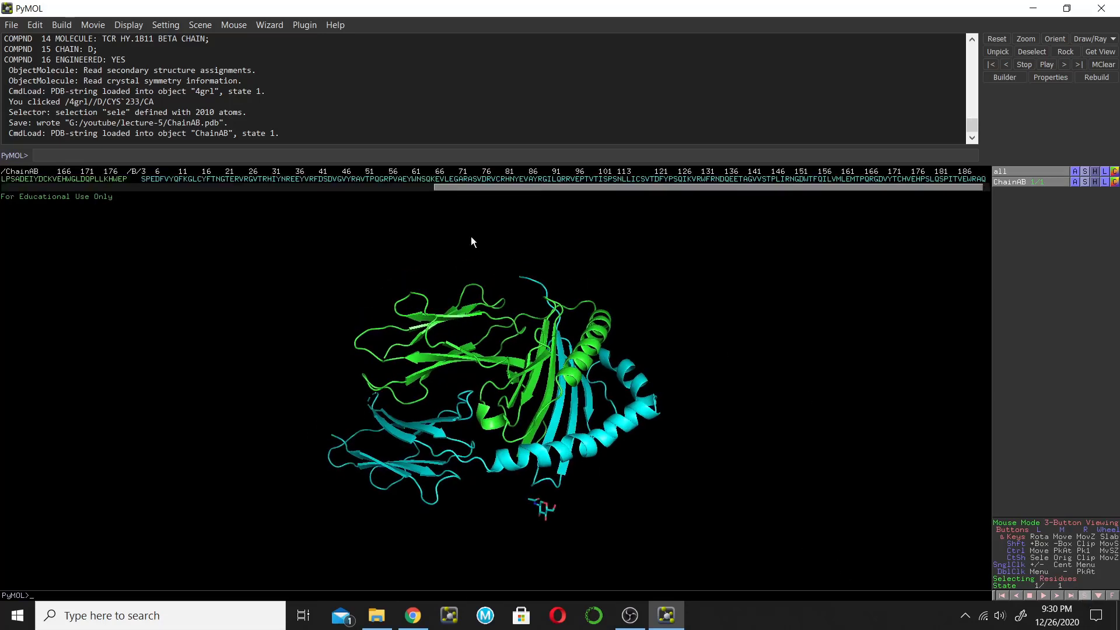
Scroll to the end of the sequence and remove the NAG residue from ChainAB
{"action": "left_click_drag", "start_coordinate": [487, 189], "coordinate": [838, 203]}
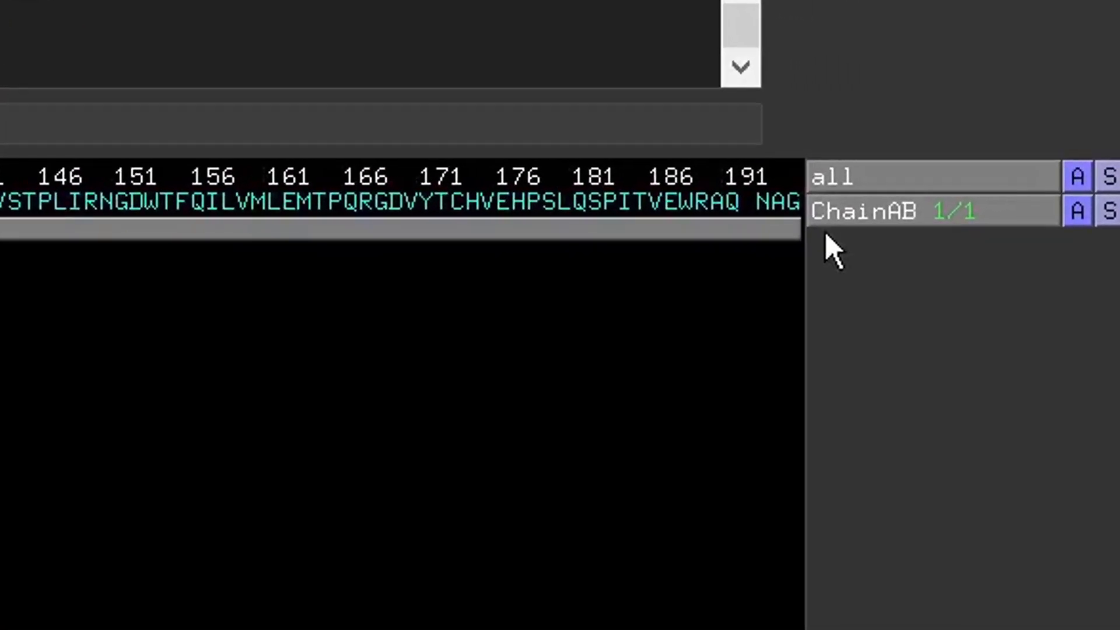
{"action": "left_click", "coordinate": [980, 180]}
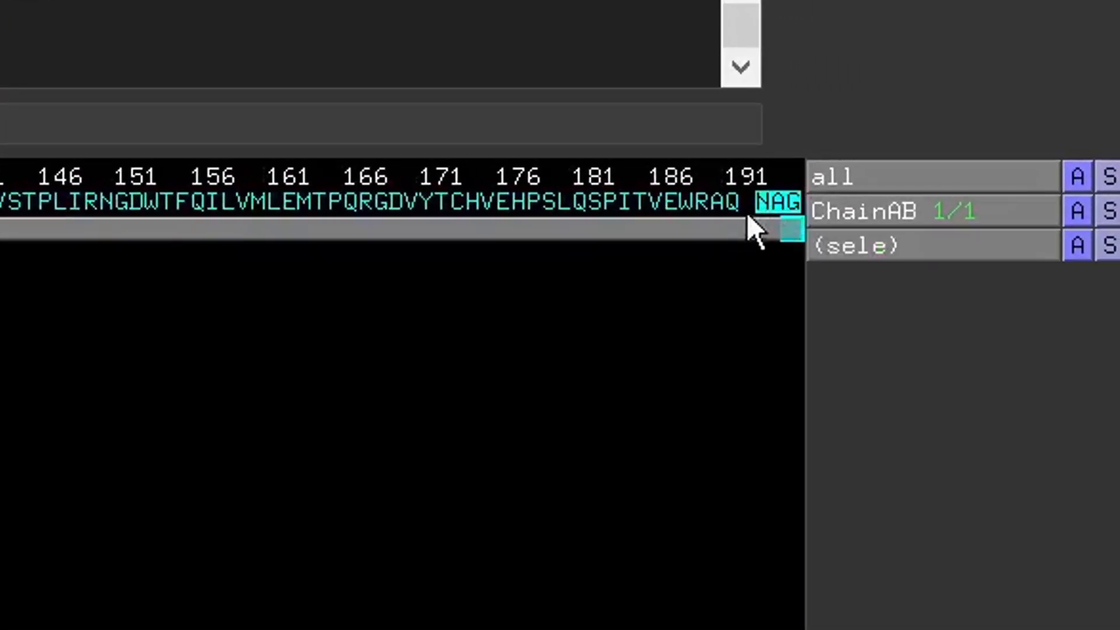
{"action": "right_click", "coordinate": [786, 204]}
{"action": "left_click", "coordinate": [758, 386]}
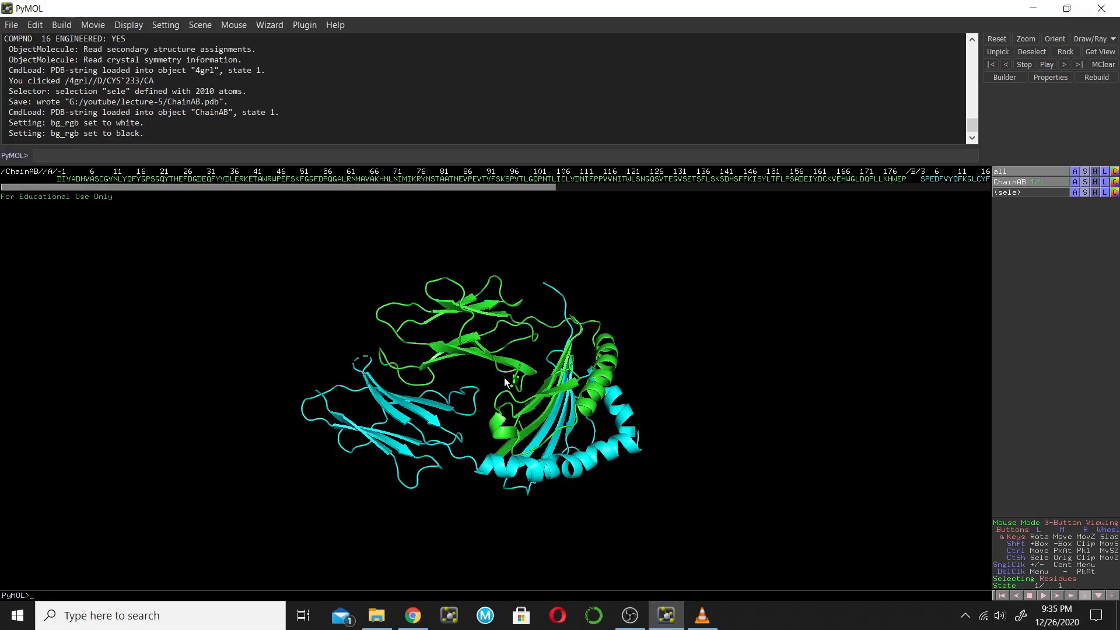
Select the whole of chain A in the sequence viewer and color it blue
{"action": "left_click", "coordinate": [394, 332]}
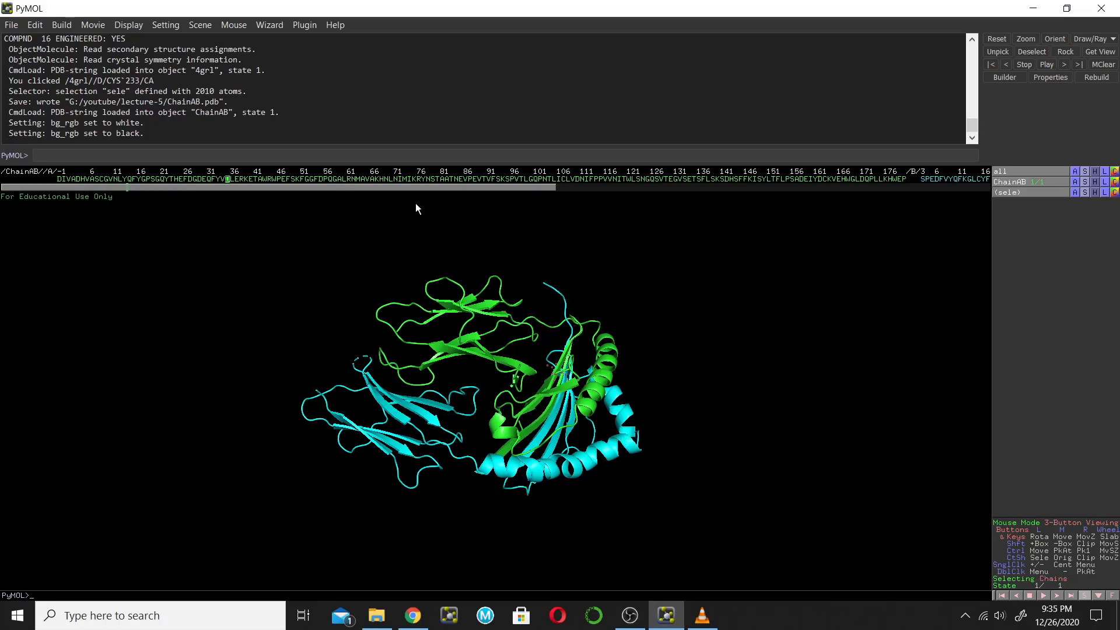
{"action": "left_click", "coordinate": [227, 179]}
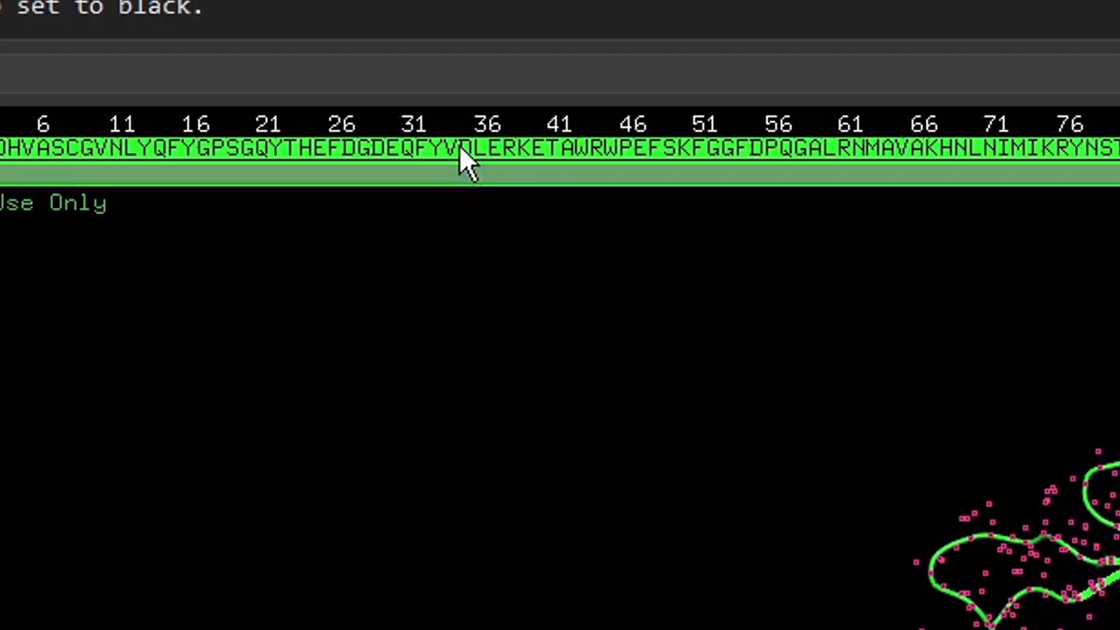
{"action": "left_click", "coordinate": [459, 145]}
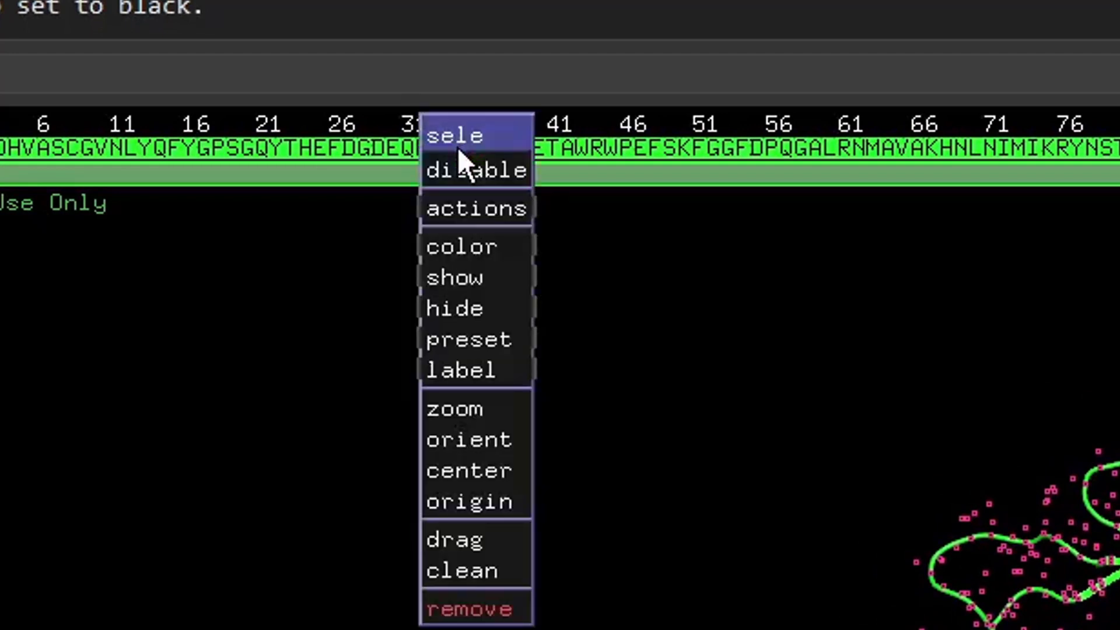
{"action": "mouse_move", "coordinate": [463, 246]}
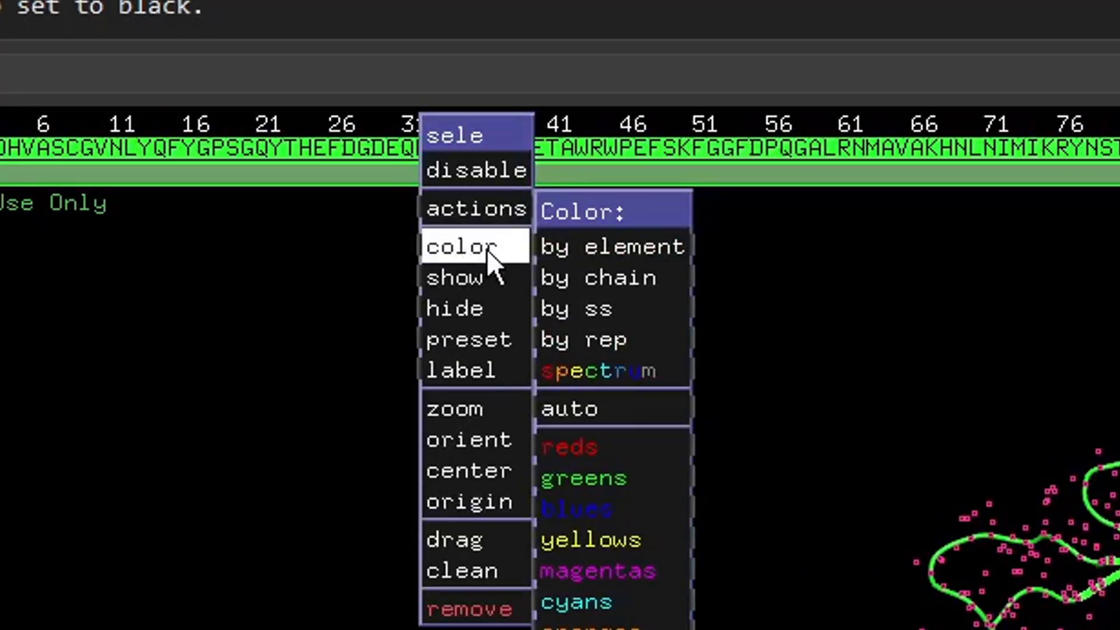
{"action": "mouse_move", "coordinate": [613, 477]}
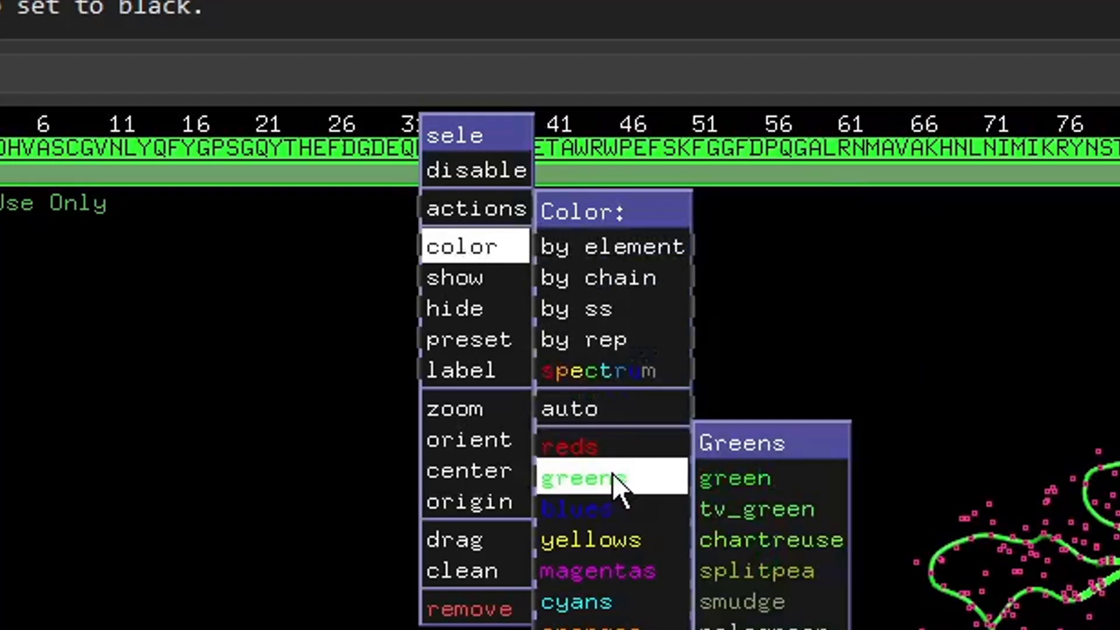
{"action": "mouse_move", "coordinate": [599, 511]}
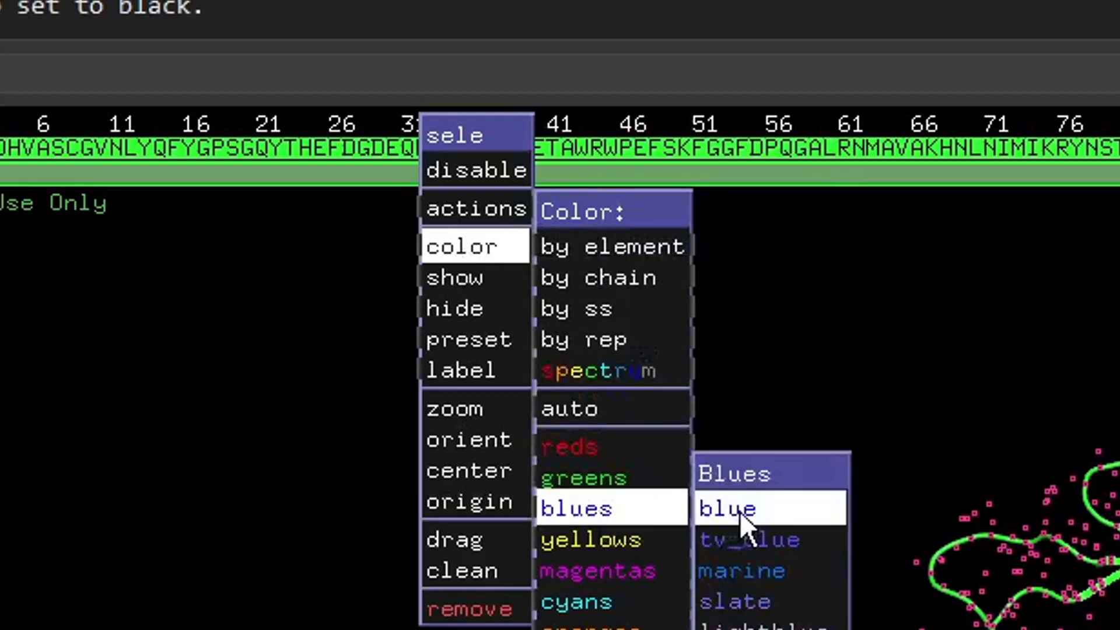
{"action": "left_click", "coordinate": [755, 512]}
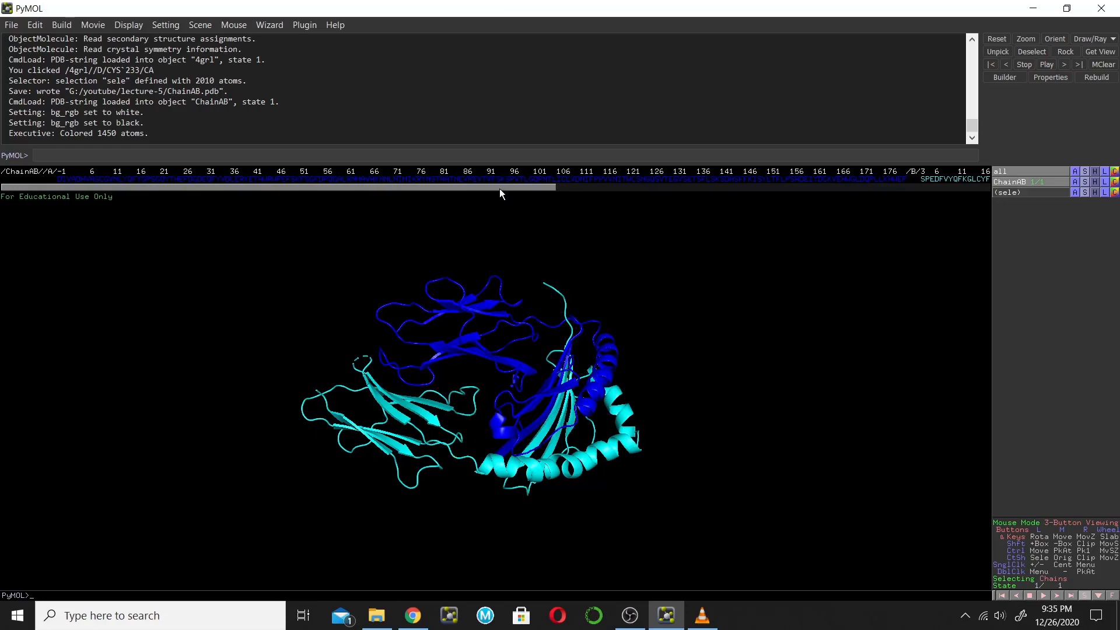
{"action": "left_click_drag", "start_coordinate": [499, 188], "coordinate": [775, 189]}
Color chain B yellow, then rotate the model to compare it with blue chain A
{"action": "left_click", "coordinate": [760, 179]}
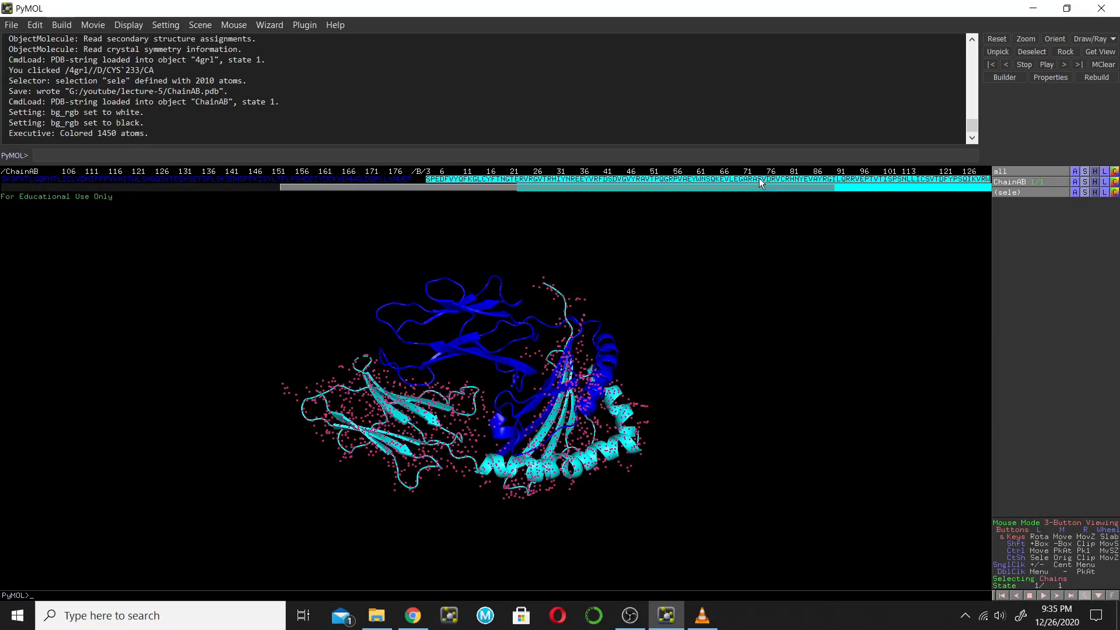
{"action": "right_click", "coordinate": [760, 182]}
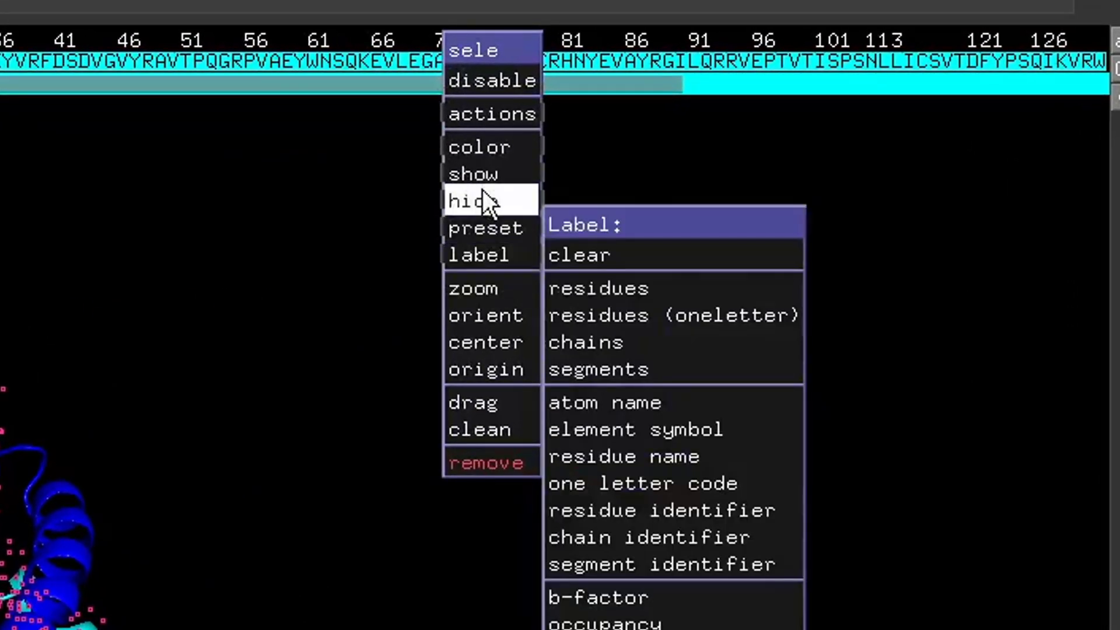
{"action": "mouse_move", "coordinate": [487, 149]}
{"action": "mouse_move", "coordinate": [604, 388]}
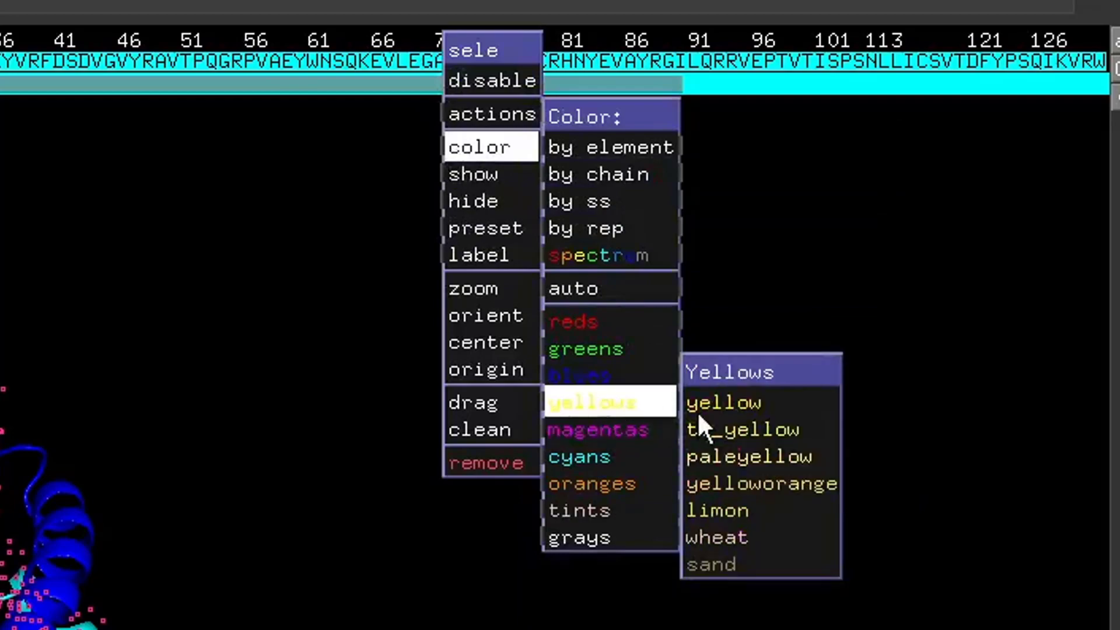
{"action": "left_click", "coordinate": [738, 406]}
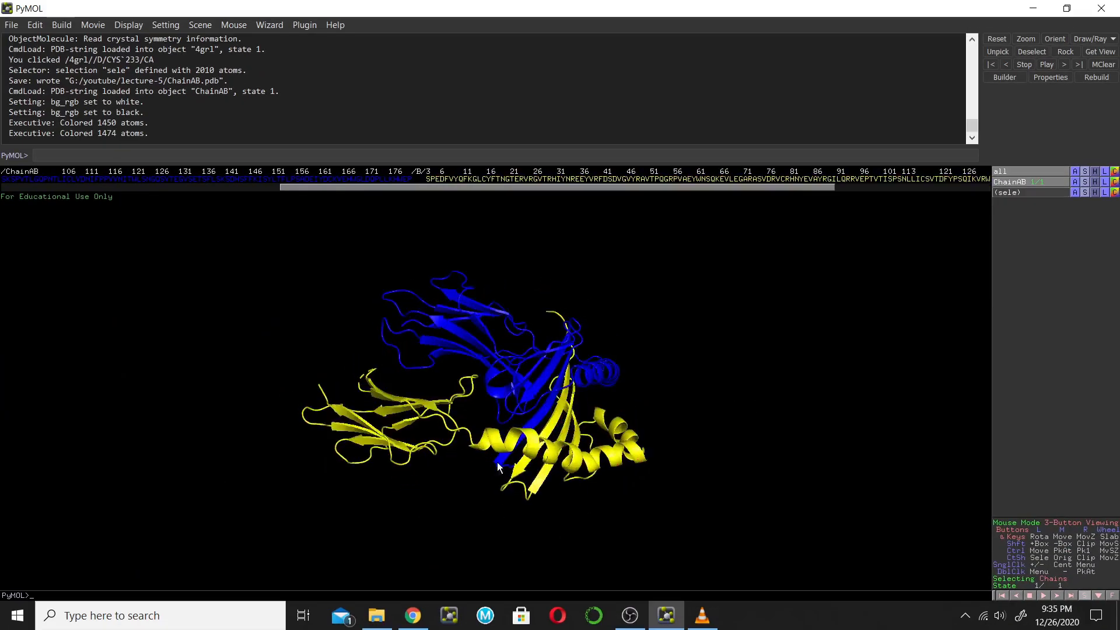
{"action": "left_click_drag", "start_coordinate": [499, 467], "coordinate": [472, 418]}
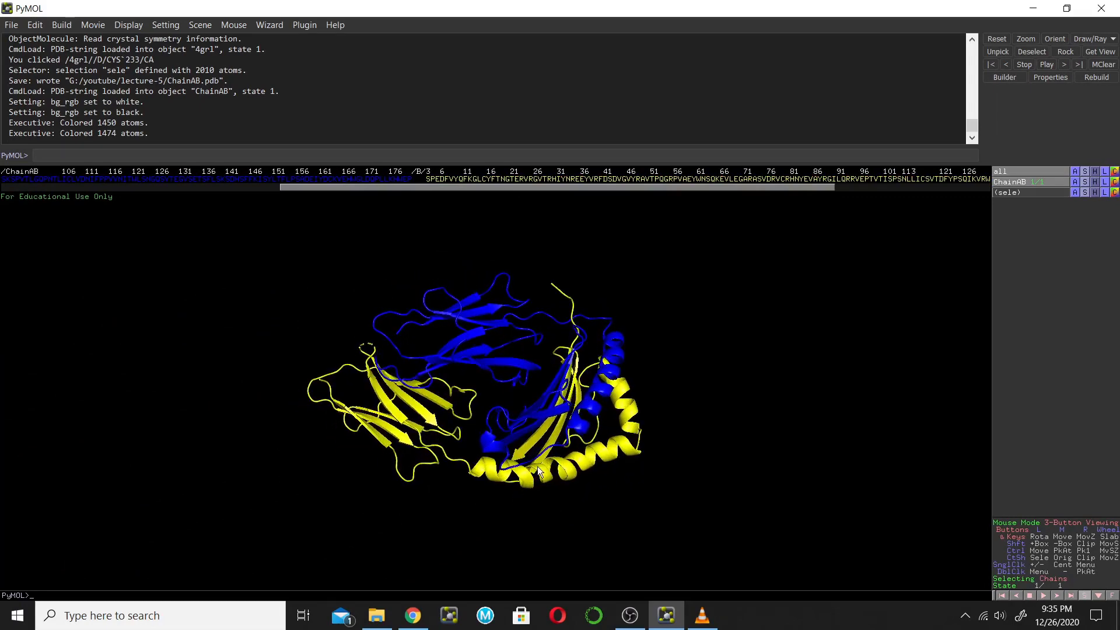
{"action": "left_click_drag", "start_coordinate": [534, 468], "coordinate": [507, 532]}
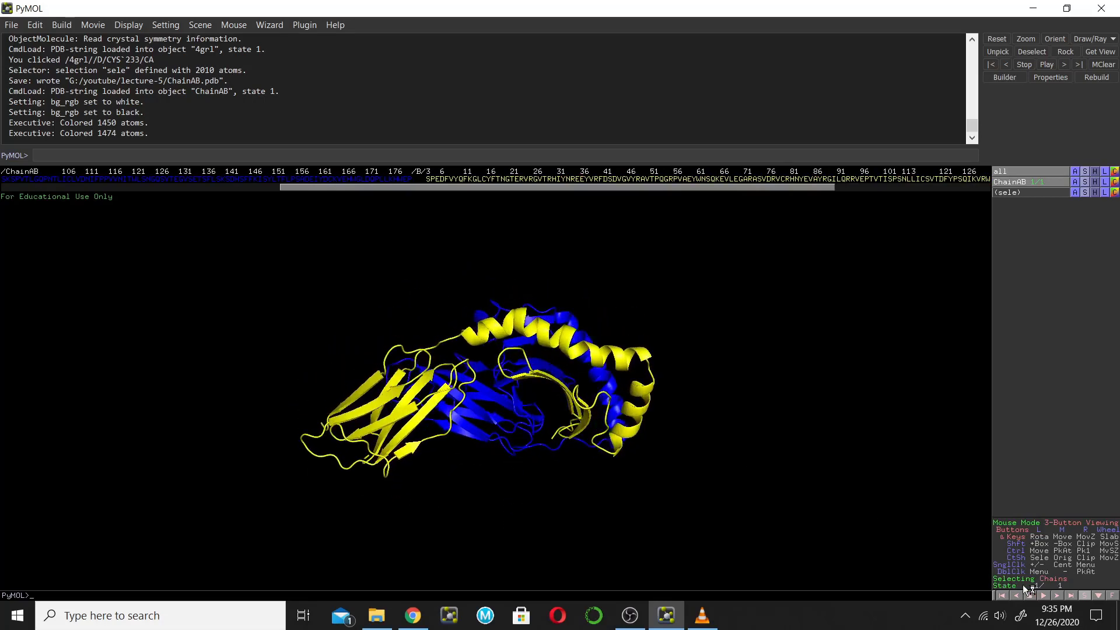
Switch the selecting mode to Residues and pick lysine 128 of chain B
{"action": "left_click", "coordinate": [1055, 580]}
{"action": "left_click", "coordinate": [1056, 580]}
{"action": "left_click", "coordinate": [1053, 580]}
{"action": "left_click", "coordinate": [533, 260]}
Rotate and zoom onto the yellow sheet and pick one of its loop residues
{"action": "left_click_drag", "start_coordinate": [534, 260], "coordinate": [523, 349]}
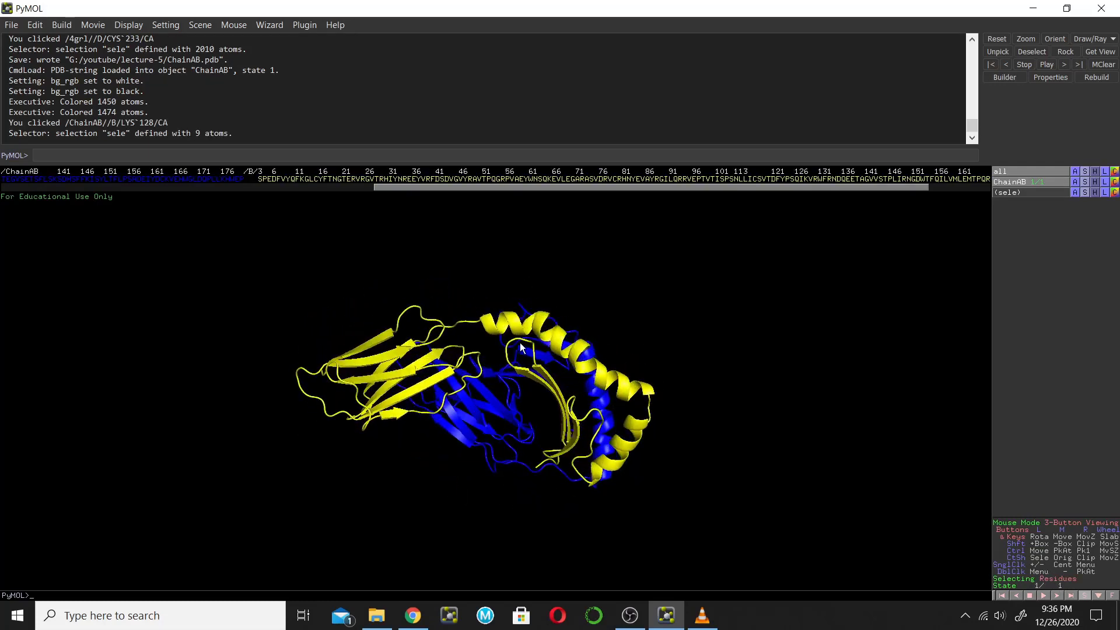
{"action": "left_click_drag", "start_coordinate": [385, 341], "coordinate": [609, 399]}
{"action": "left_click_drag", "start_coordinate": [487, 355], "coordinate": [446, 344]}
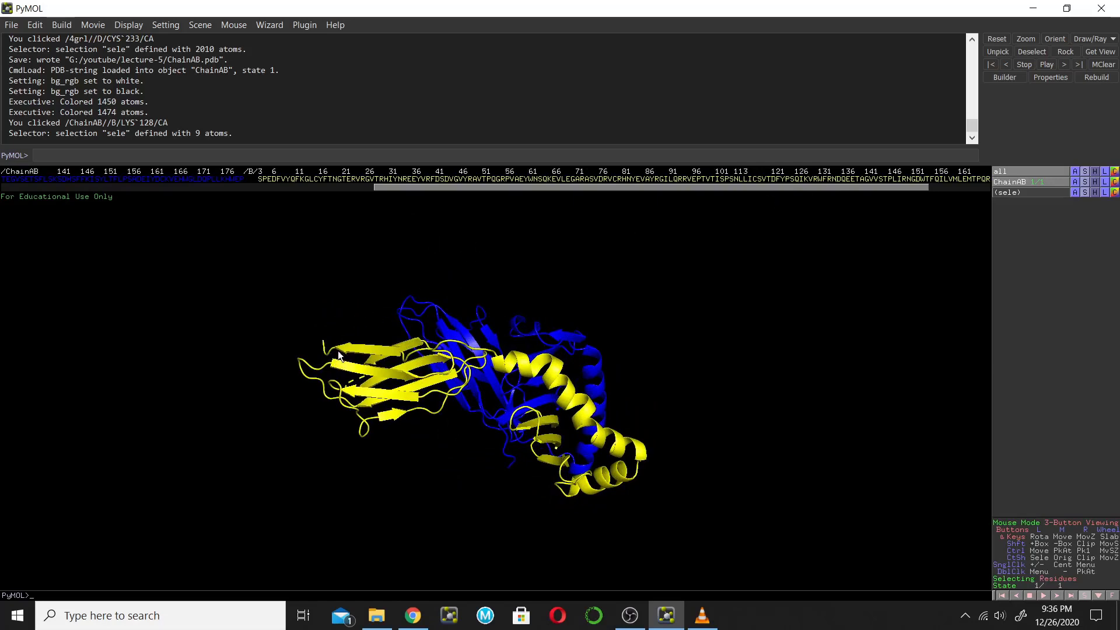
{"action": "right_click_drag", "start_coordinate": [477, 285], "coordinate": [489, 504]}
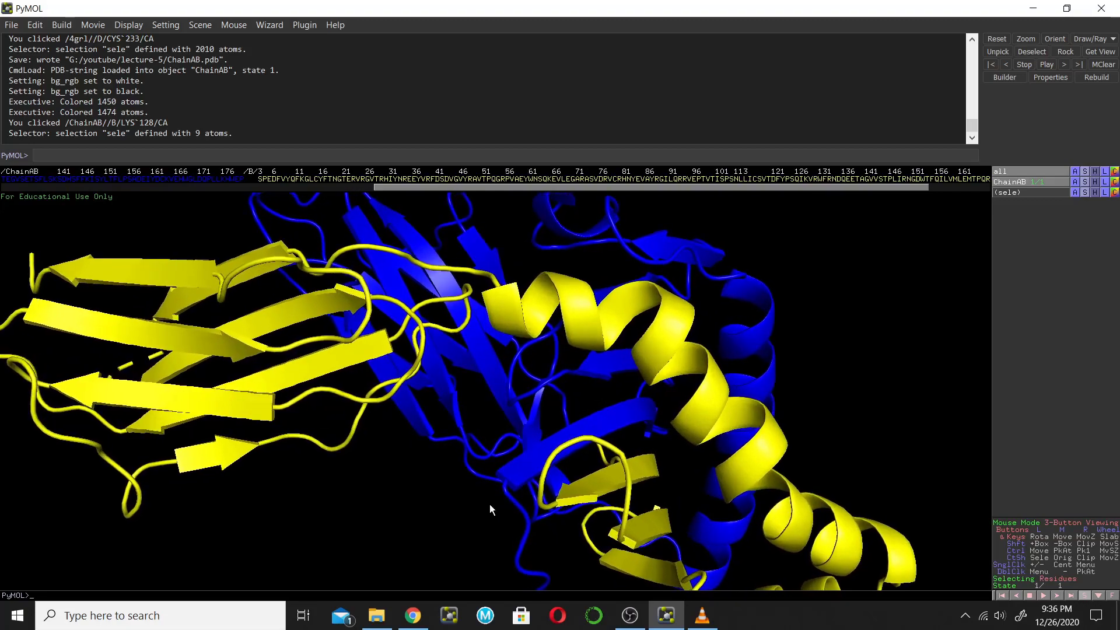
{"action": "middle_click_drag", "start_coordinate": [383, 422], "coordinate": [682, 481]}
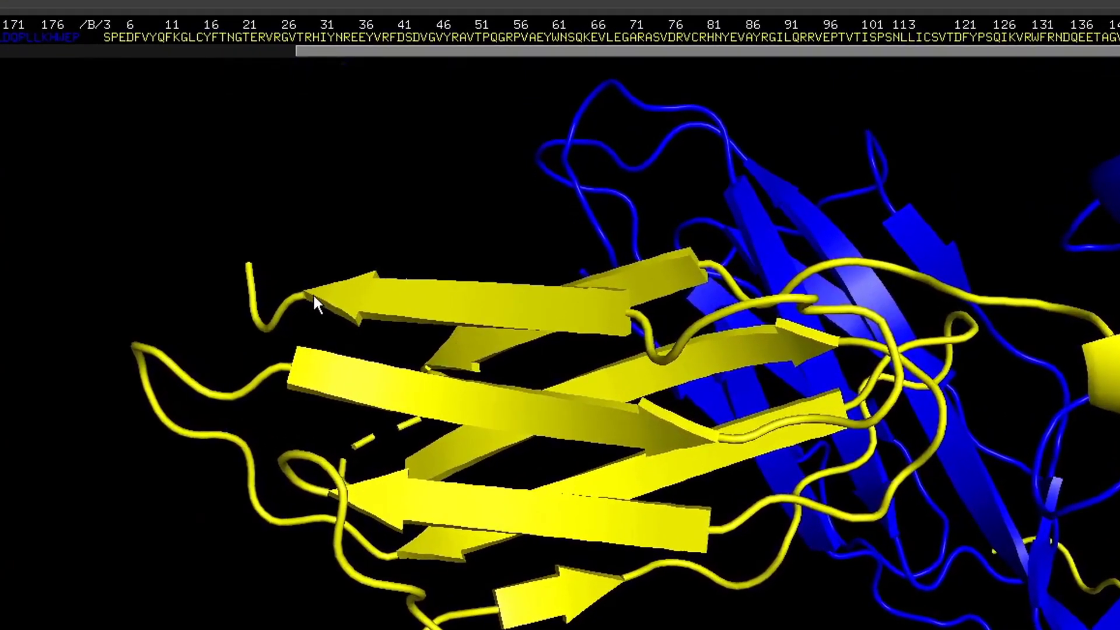
{"action": "left_click", "coordinate": [313, 293]}
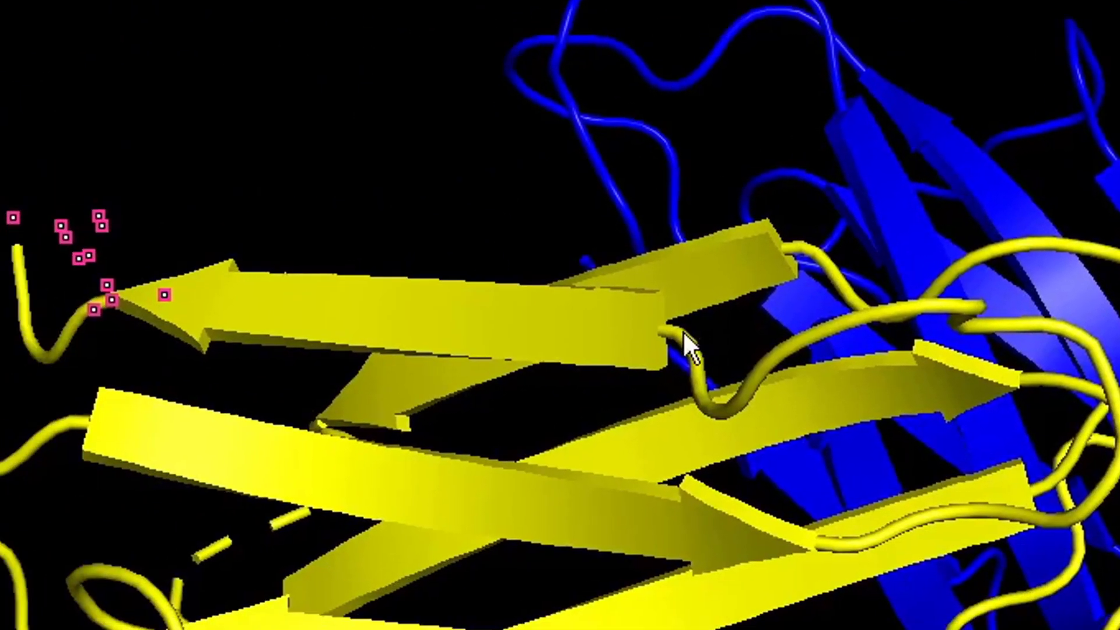
{"action": "middle_click_drag", "start_coordinate": [674, 337], "coordinate": [740, 324]}
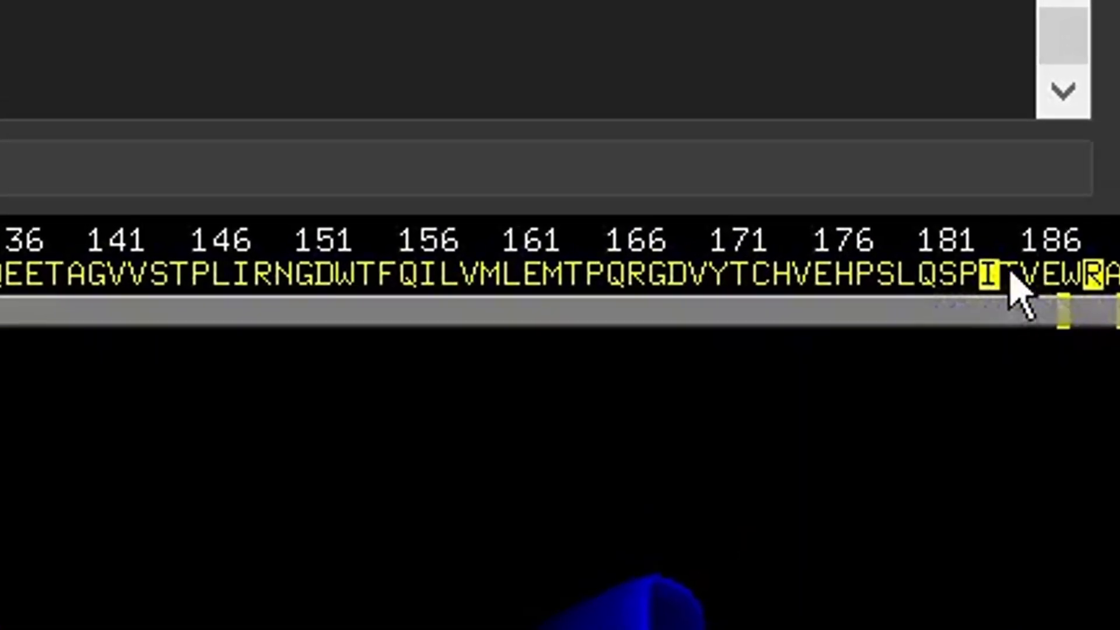
Select chain B residues ITVEWR (184–189) and color them orange
{"action": "left_click", "coordinate": [1009, 273]}
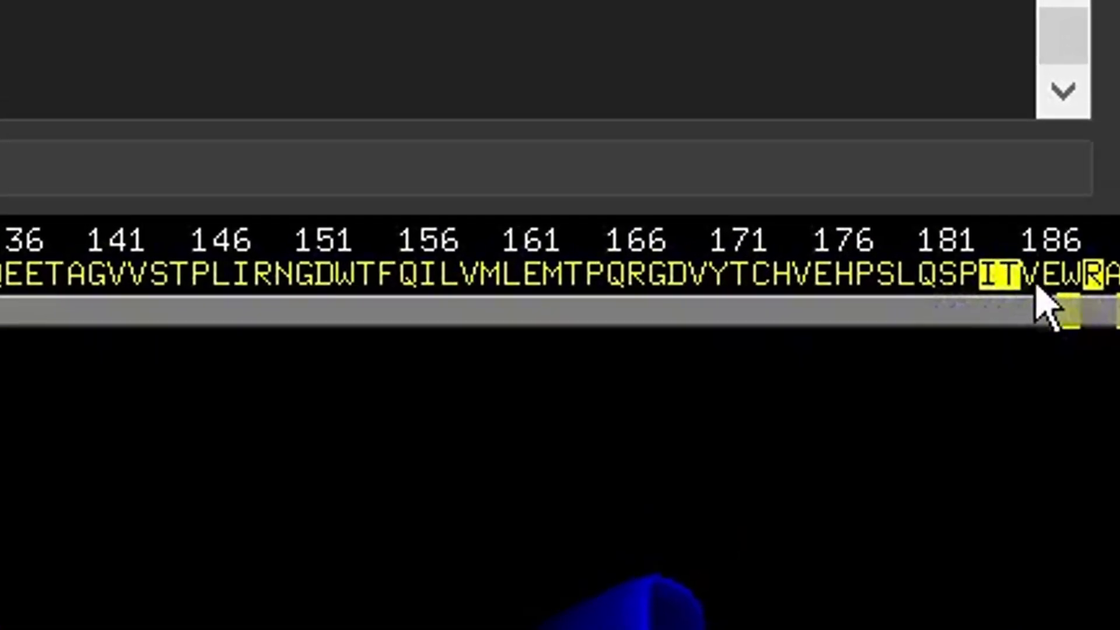
{"action": "left_click_drag", "start_coordinate": [1036, 285], "coordinate": [1080, 279]}
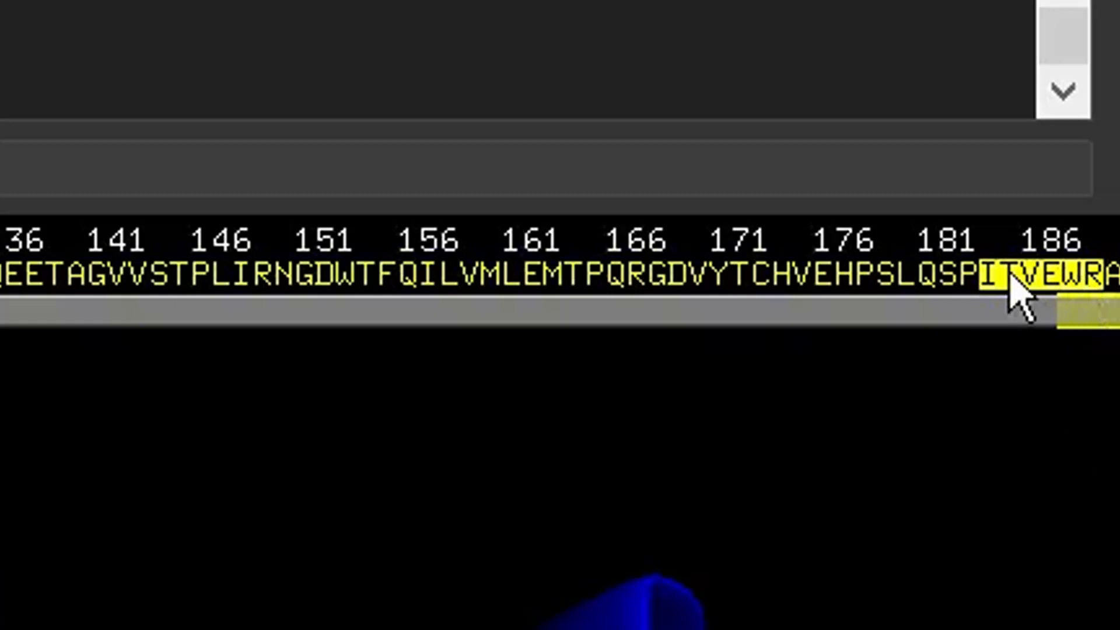
{"action": "right_click", "coordinate": [1020, 295]}
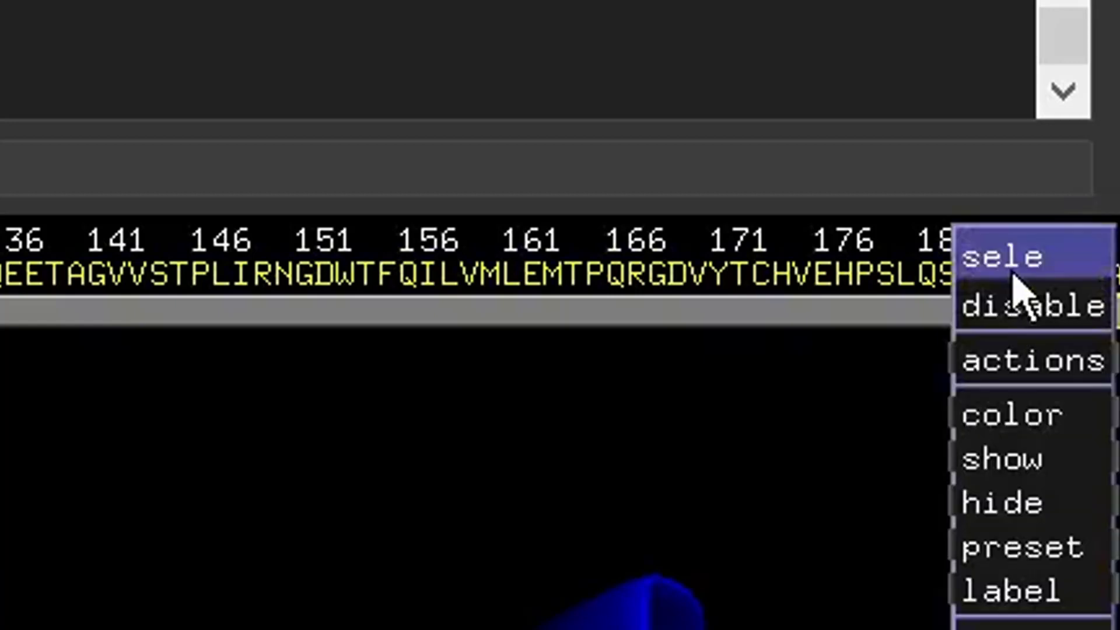
{"action": "mouse_move", "coordinate": [1059, 431]}
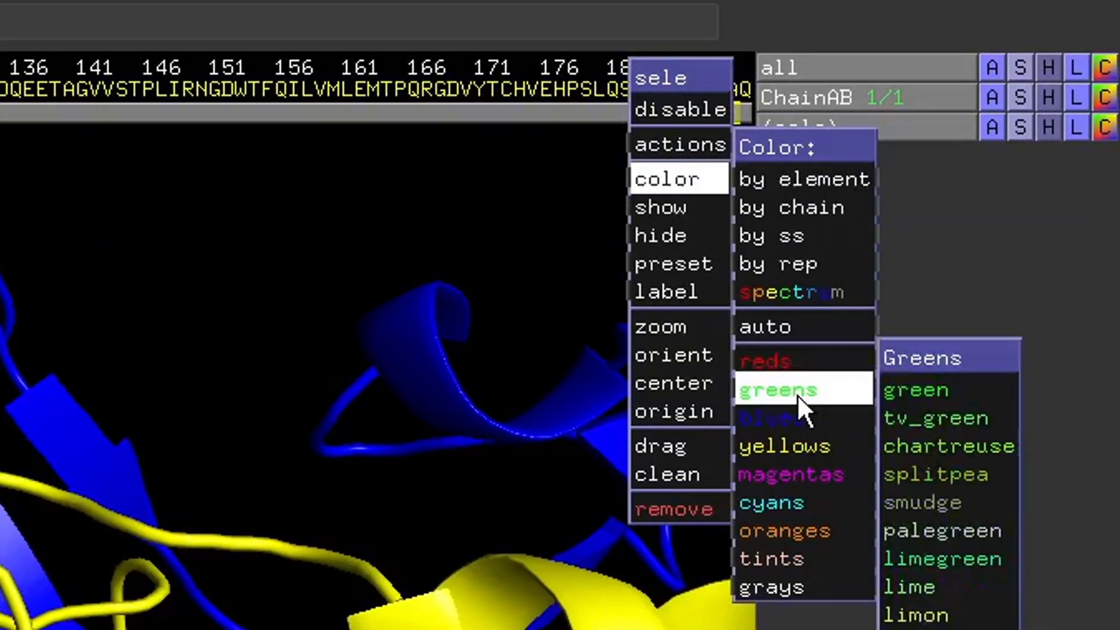
{"action": "mouse_move", "coordinate": [785, 532]}
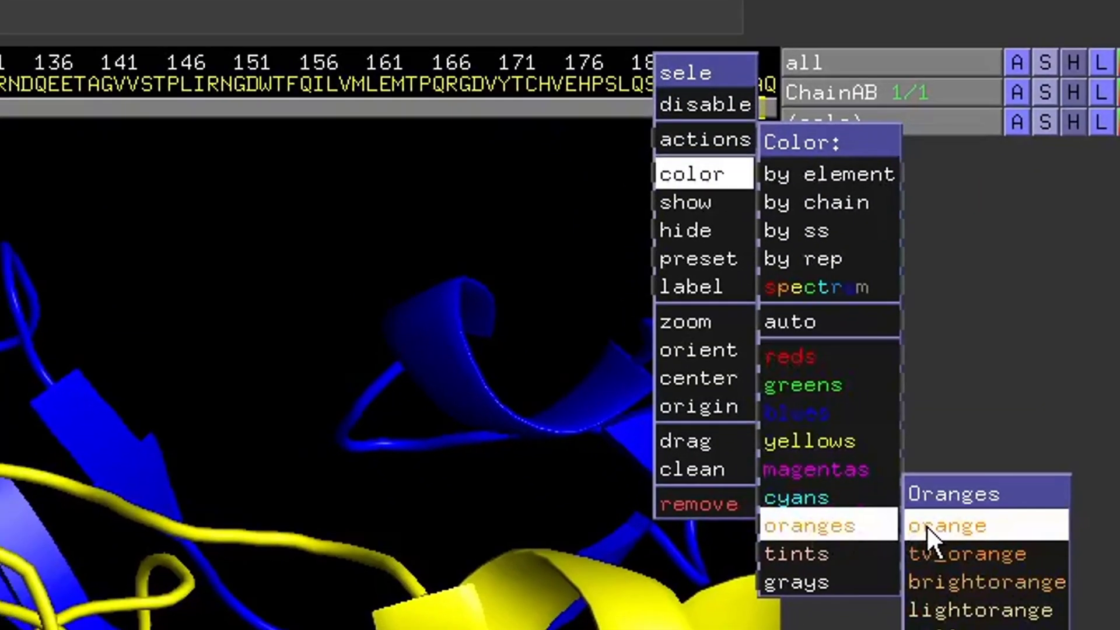
{"action": "left_click", "coordinate": [922, 531]}
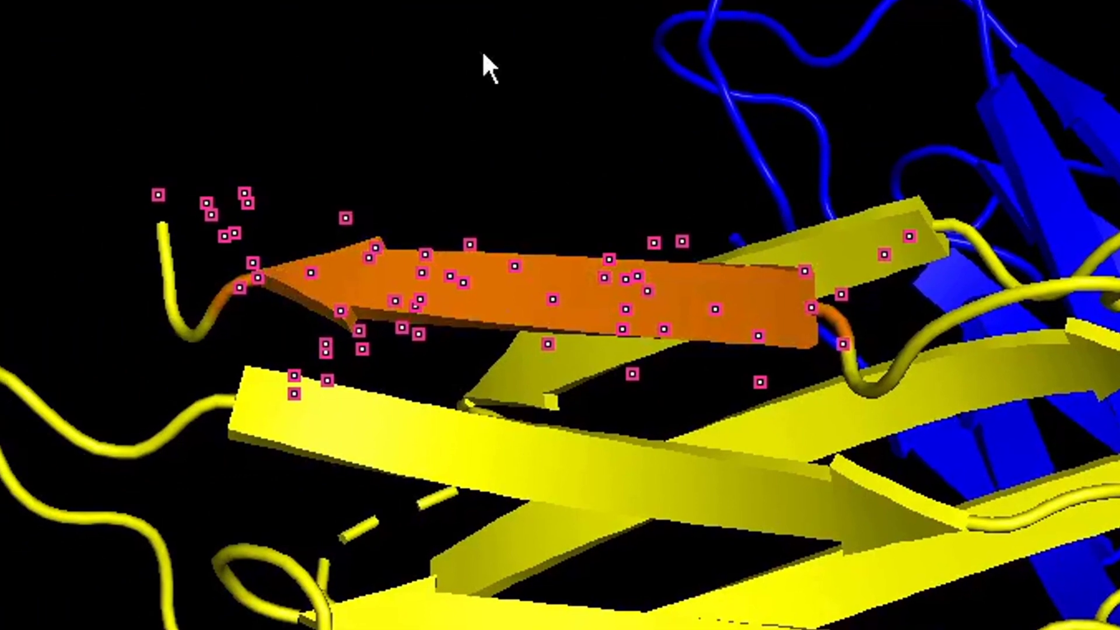
Clear the selection markers and zoom out to show the orange stretch on the protein
{"action": "left_click", "coordinate": [484, 54]}
{"action": "left_click_drag", "start_coordinate": [919, 550], "coordinate": [606, 452]}
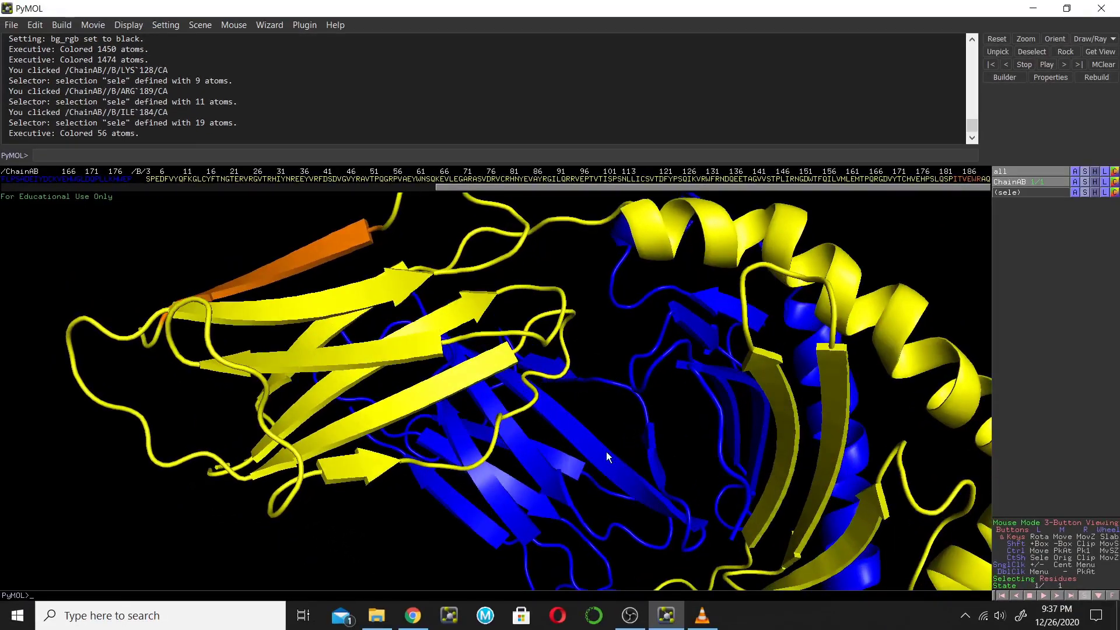
{"action": "right_click_drag", "start_coordinate": [607, 451], "coordinate": [582, 341]}
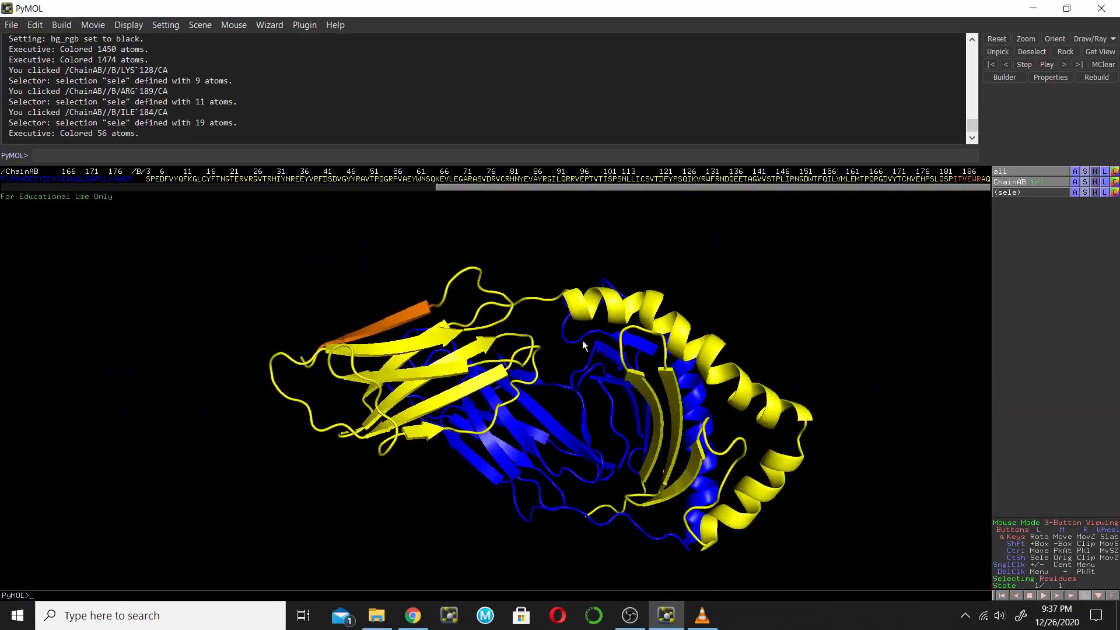
{"action": "left_click_drag", "start_coordinate": [583, 340], "coordinate": [546, 431]}
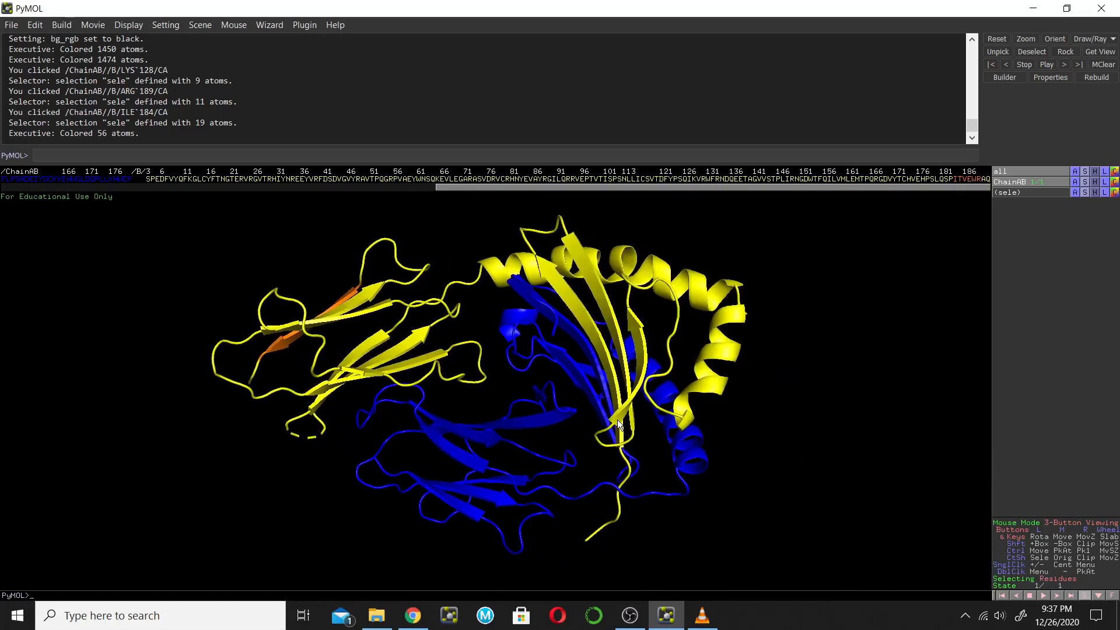